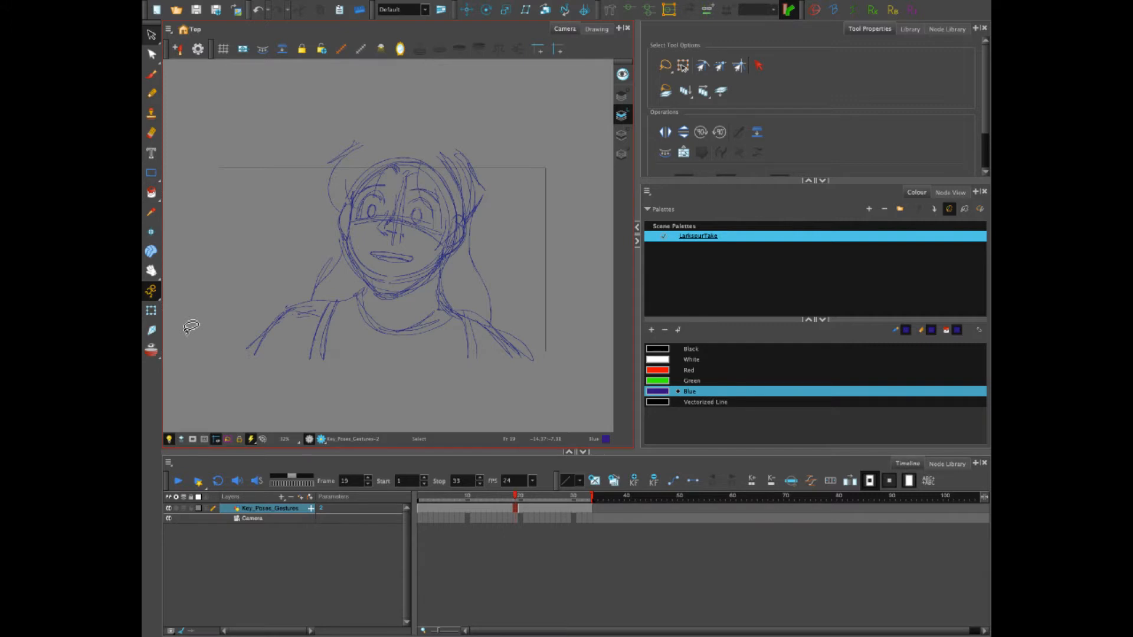
Flip between the upright first key pose and the leaning second key pose to compare them.
left_click_drag(515, 496, 494, 497)
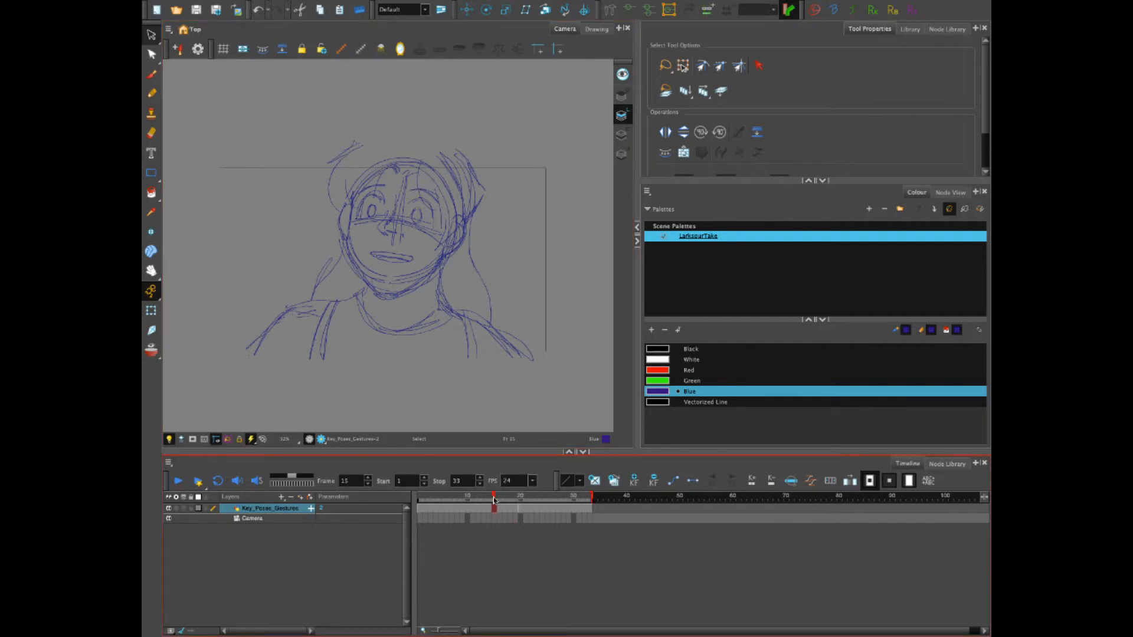
left_click(524, 509)
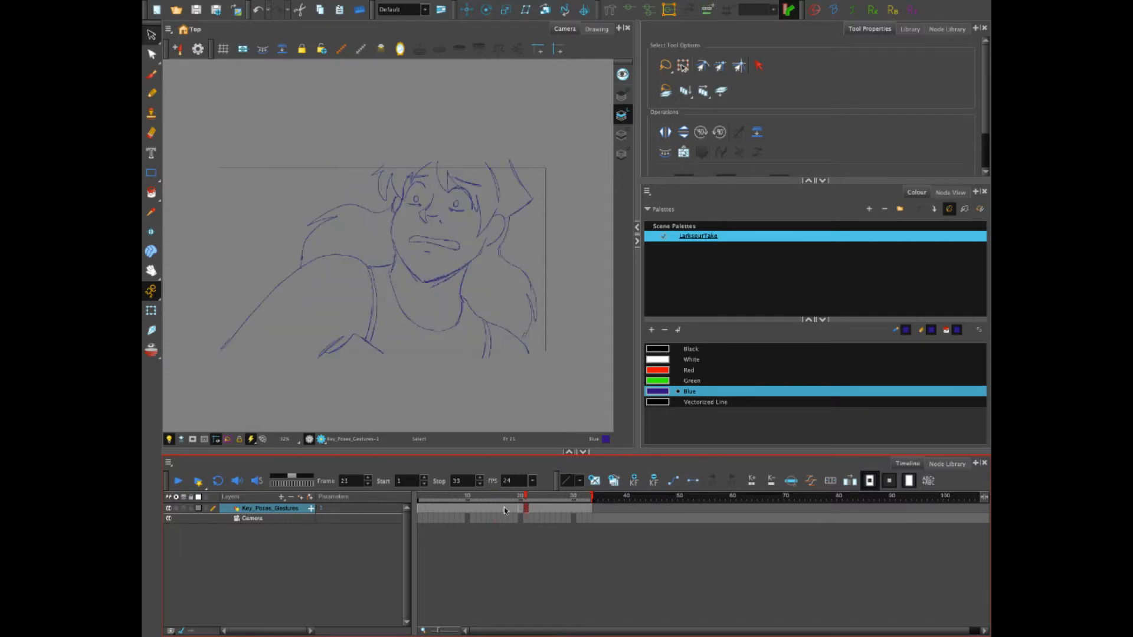
left_click(504, 508)
left_click(522, 510)
left_click(494, 510)
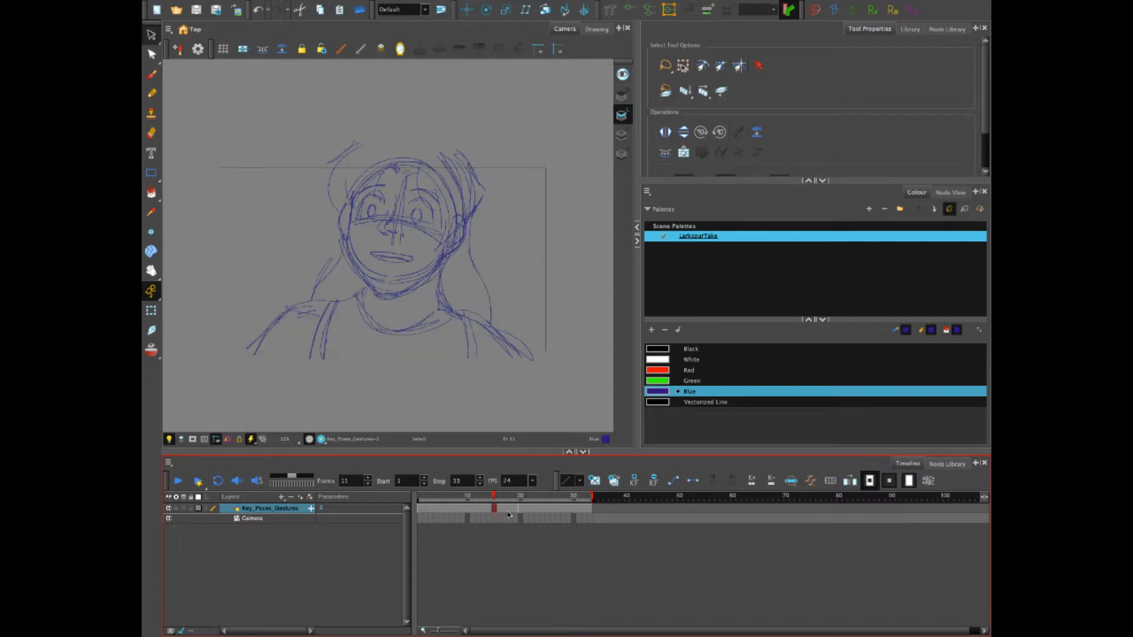
left_click(521, 510)
left_click(510, 509)
Redraw the neckline of the first key pose with the Brush and erase its outer edges to make it narrower.
left_click(152, 74)
mouse_move(361, 294)
left_mouse_down()
mouse_move(387, 337)
mouse_move(423, 330)
mouse_move(378, 327)
mouse_move(416, 328)
mouse_move(428, 314)
mouse_move(358, 310)
left_mouse_up()
key("e")
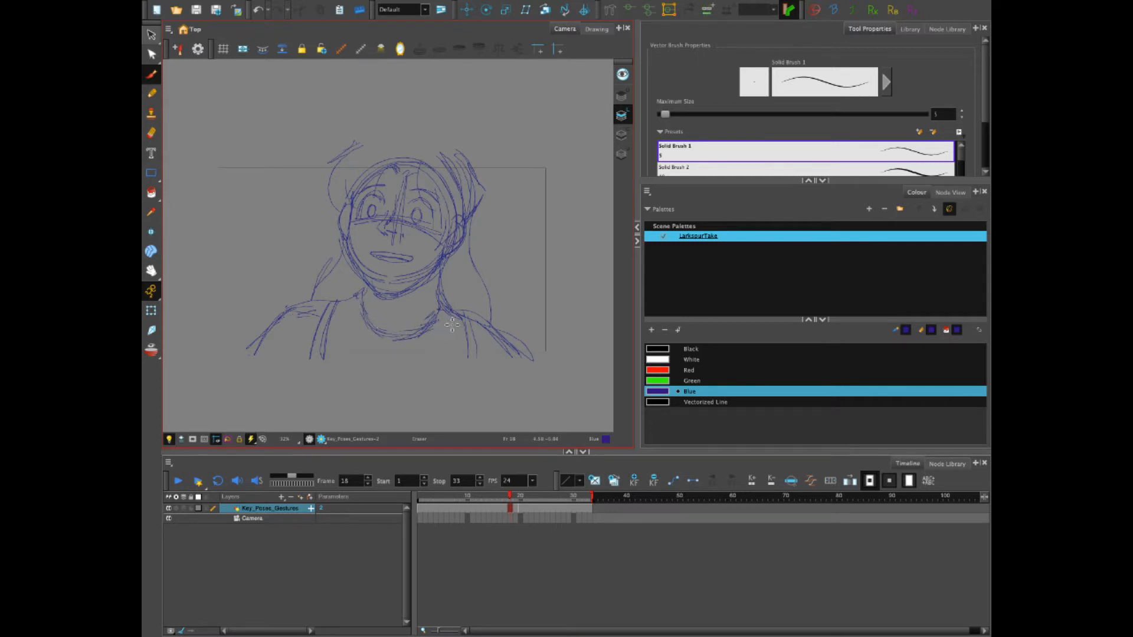
Examine the transition between frames 15 and 20 to judge where a breakdown drawing fits between the key poses.
mouse_move(512, 498)
left_mouse_down()
mouse_move(534, 498)
mouse_move(499, 498)
left_mouse_up()
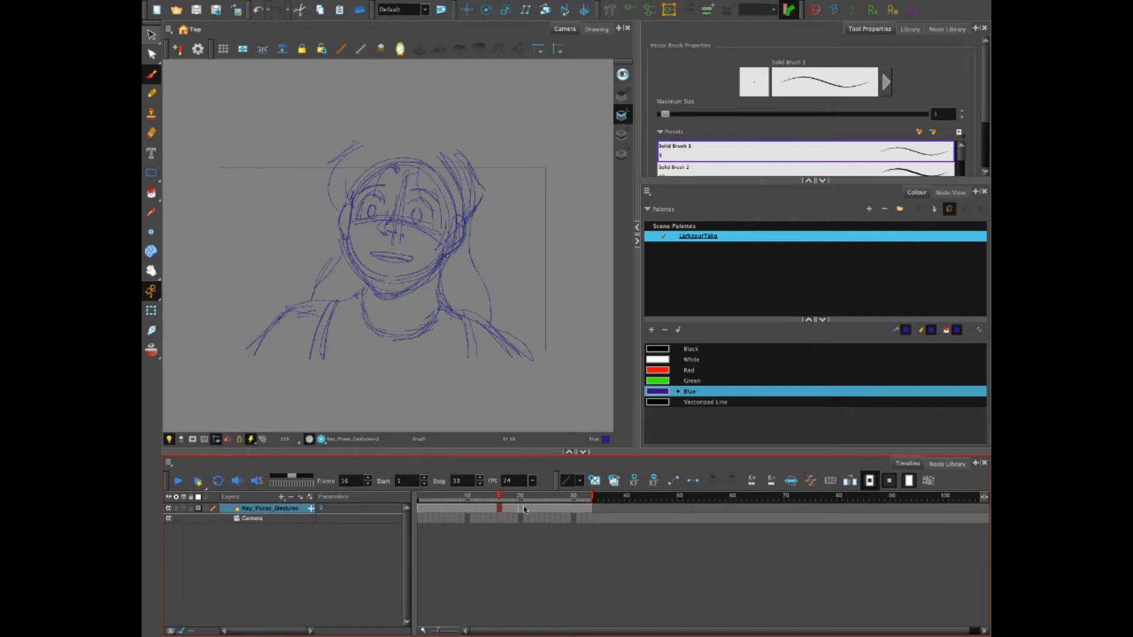
left_click(526, 511)
left_click(496, 508)
left_click(519, 508)
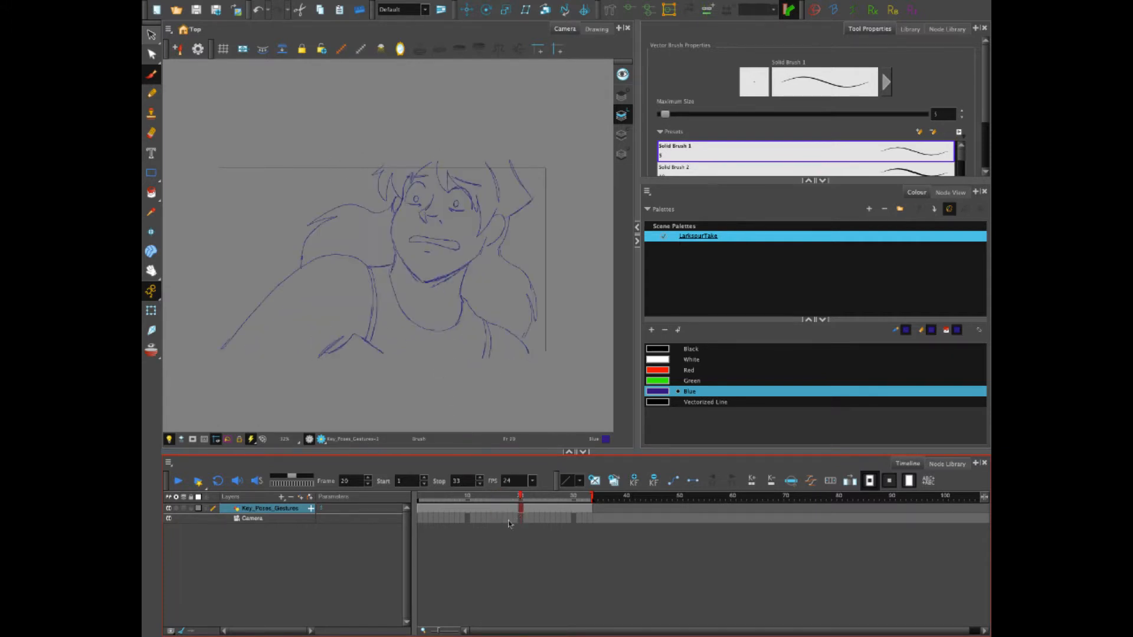
left_click(500, 509)
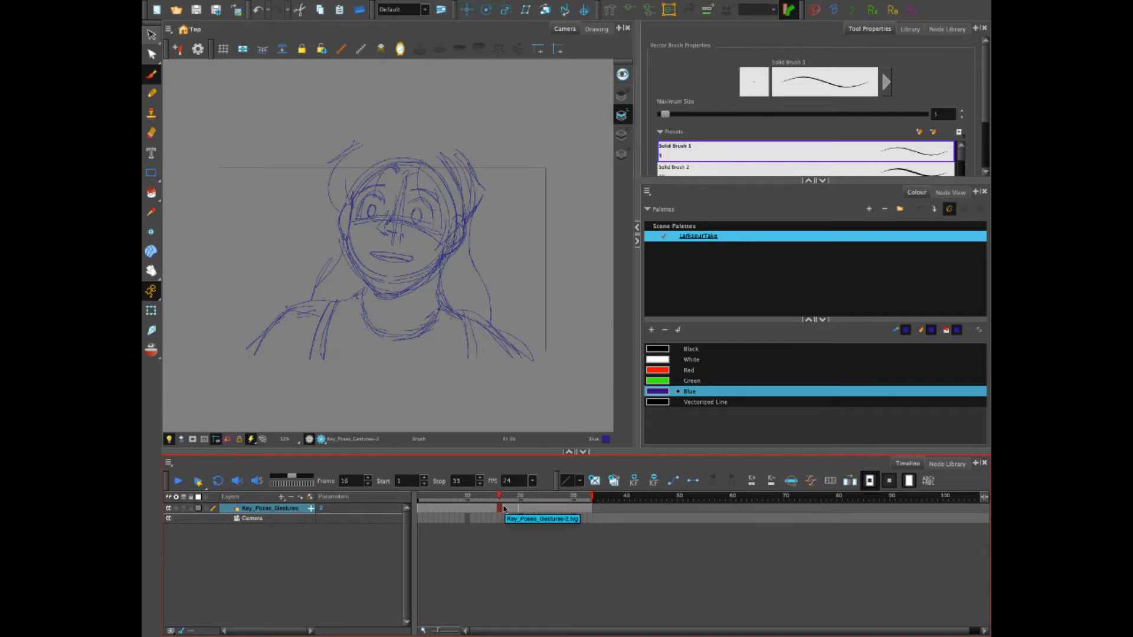
Clear the first pose's exposure from frames 15 to 19 and show both neighbouring key poses with onion skin.
left_click(494, 508)
left_click(516, 510, "shift")
key("Delete")
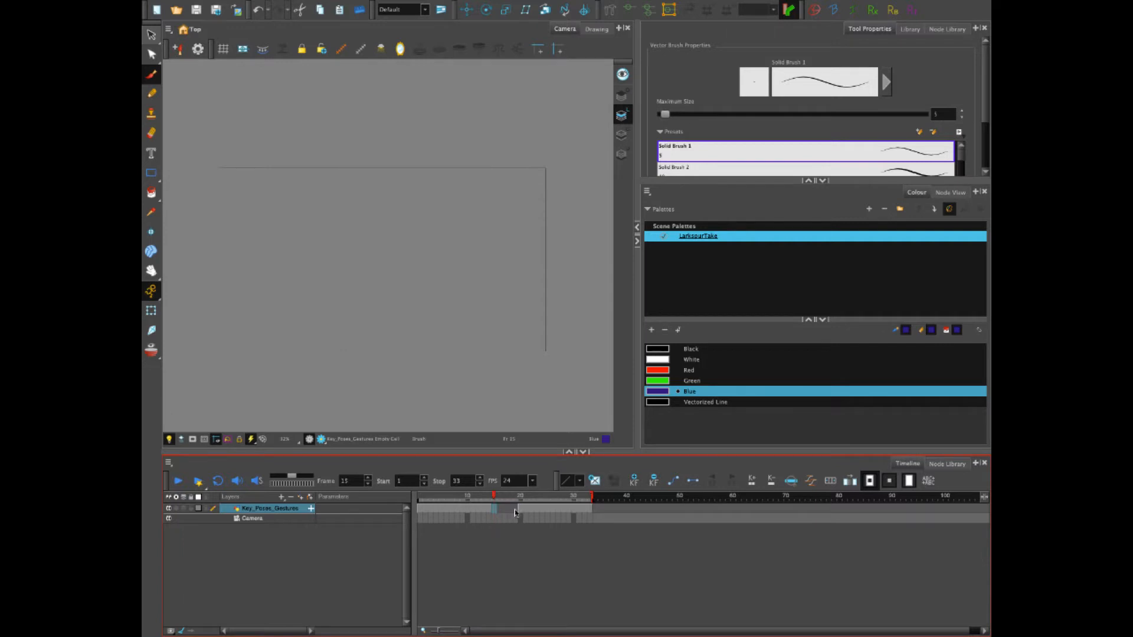
key("ctrl+z")
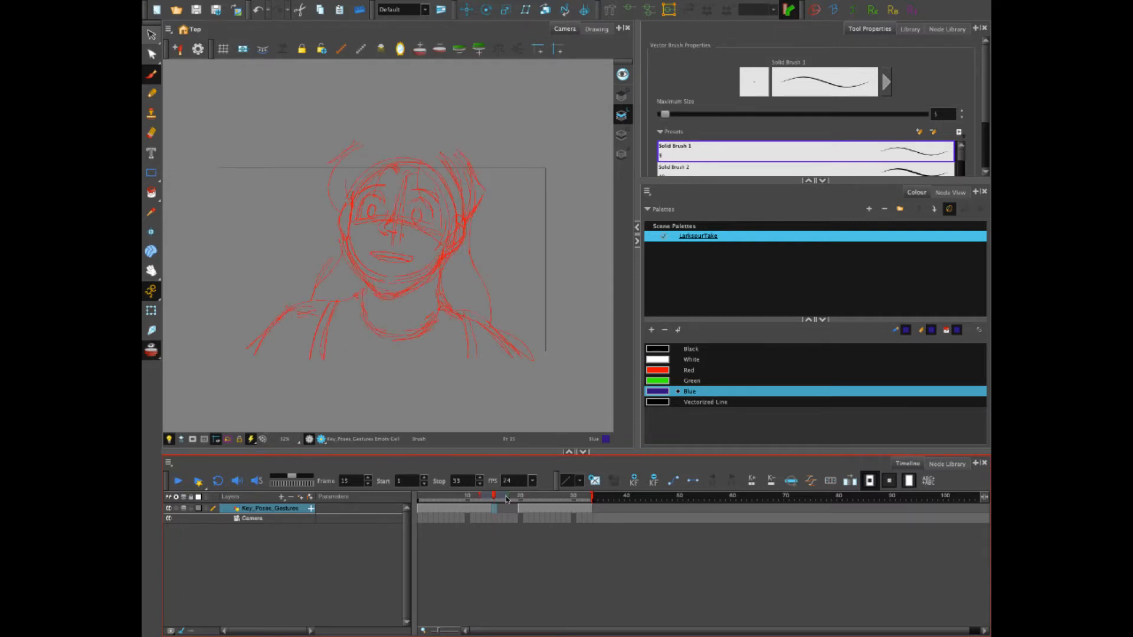
left_click_drag(511, 494, 529, 494)
mouse_move(387, 245)
left_mouse_down()
mouse_move(448, 168)
mouse_move(437, 164)
mouse_move(460, 159)
left_mouse_up()
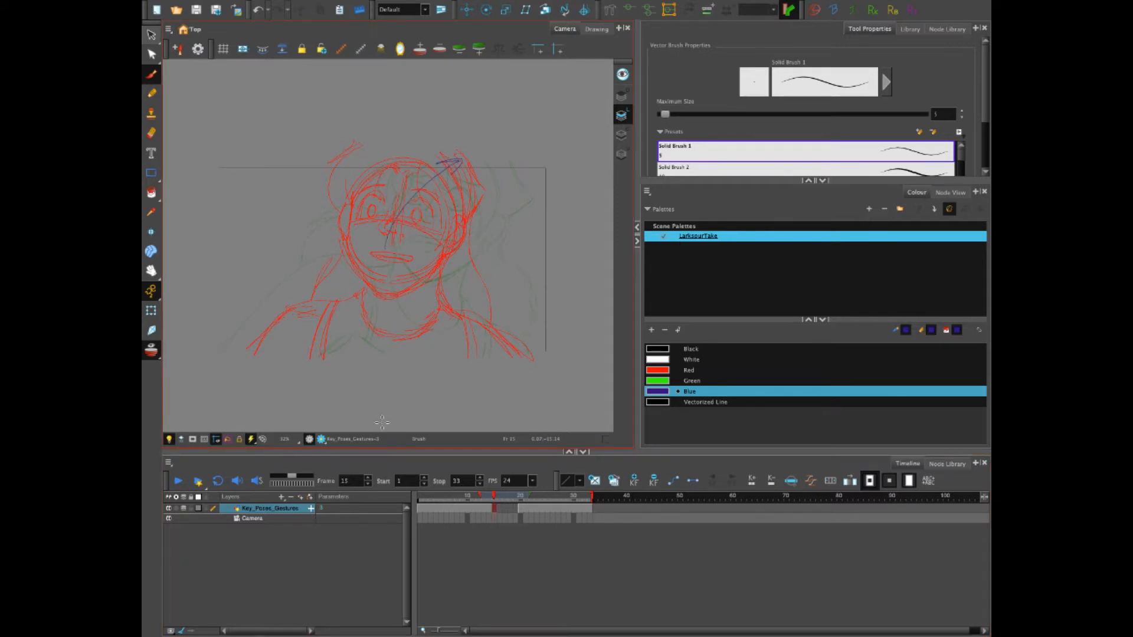
key("ctrl+z")
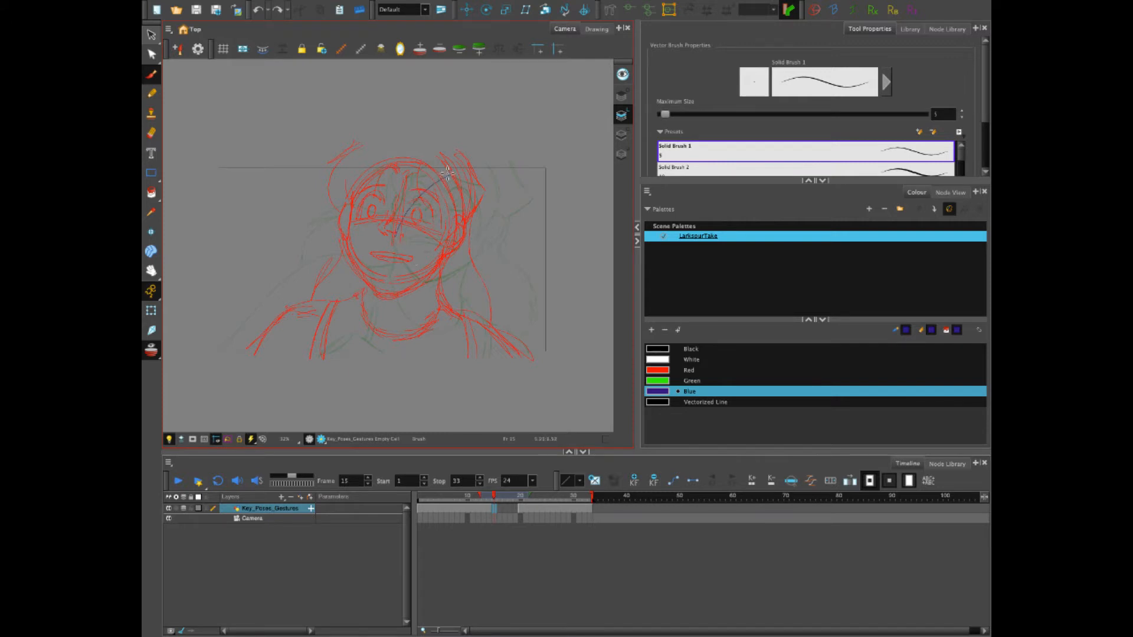
mouse_move(399, 224)
left_mouse_down()
mouse_move(450, 173)
mouse_move(460, 207)
left_mouse_up()
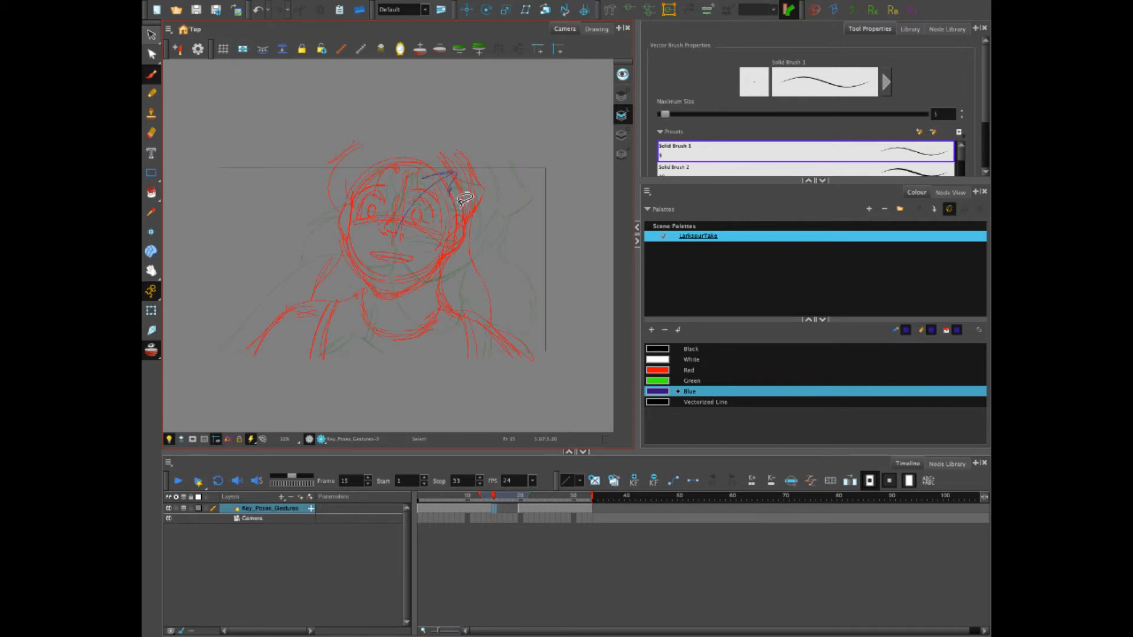
key("ctrl+z")
Sketch a lowered head circle on frame 15, below the first pose's head, with a downward-curving eye line.
mouse_move(353, 214)
left_mouse_down()
mouse_move(354, 292)
mouse_move(429, 269)
mouse_move(373, 209)
mouse_move(405, 302)
mouse_move(393, 202)
mouse_move(392, 307)
mouse_move(381, 207)
mouse_move(416, 296)
mouse_move(353, 218)
mouse_move(433, 277)
left_mouse_up()
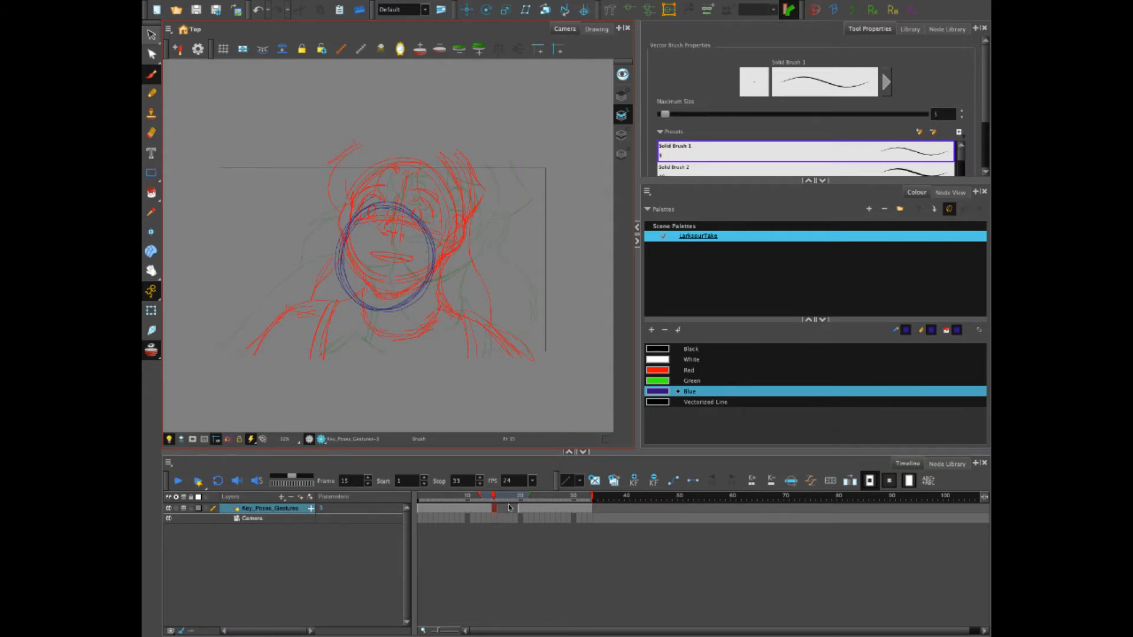
mouse_move(360, 211)
left_mouse_down()
mouse_move(332, 274)
mouse_move(437, 294)
mouse_move(355, 214)
mouse_move(414, 311)
mouse_move(349, 225)
mouse_move(432, 285)
mouse_move(331, 277)
mouse_move(437, 277)
mouse_move(347, 248)
mouse_move(349, 287)
mouse_move(368, 307)
mouse_move(408, 302)
mouse_move(421, 285)
mouse_move(382, 309)
mouse_move(352, 301)
mouse_move(425, 289)
mouse_move(433, 266)
left_mouse_up()
key("e")
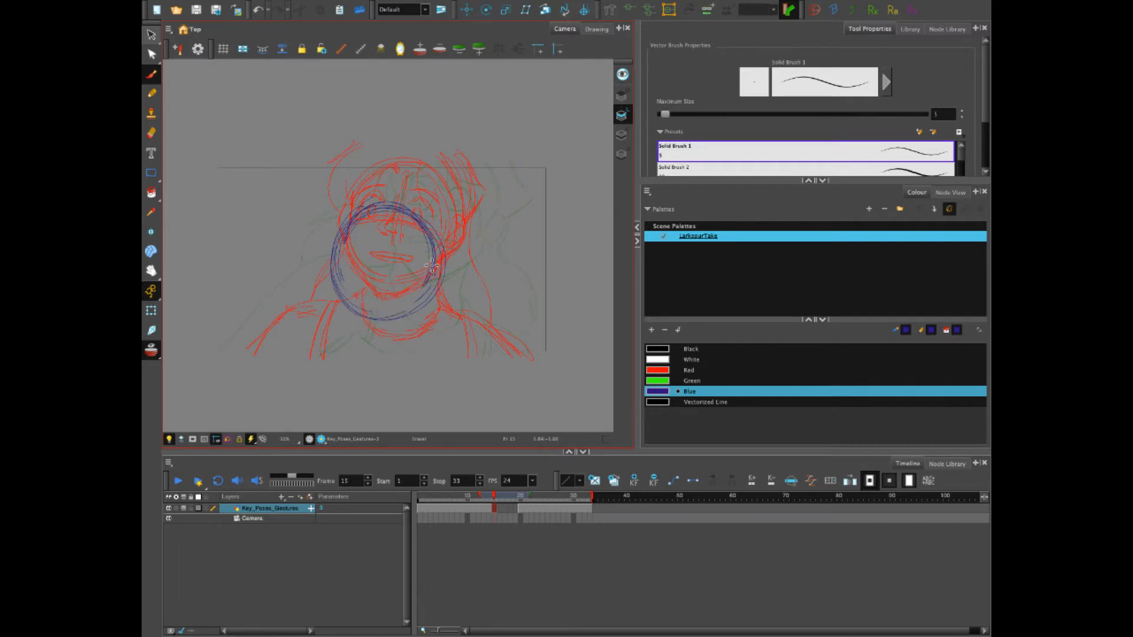
key("alt+b")
mouse_move(339, 262)
left_mouse_down()
mouse_move(434, 275)
mouse_move(420, 283)
left_mouse_up()
mouse_move(344, 271)
left_mouse_down()
mouse_move(422, 296)
mouse_move(403, 298)
left_mouse_up()
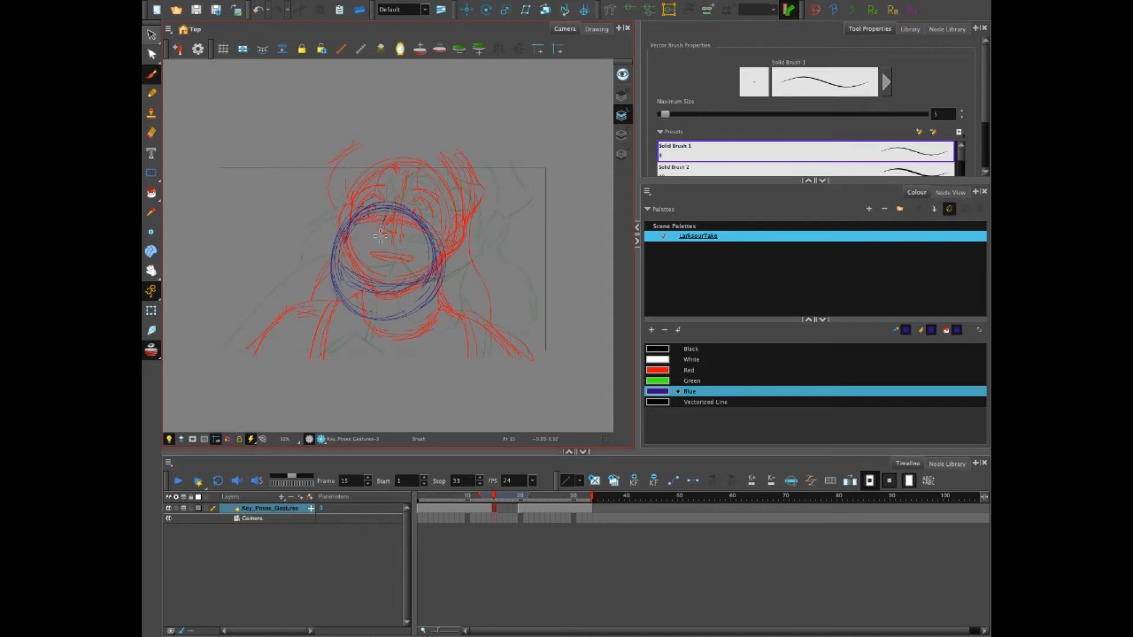
Add the face's curved centre line, the jaw tapering to the chin, and a rough nose to the lowered head.
mouse_move(380, 236)
left_mouse_down()
mouse_move(378, 316)
mouse_move(369, 265)
mouse_move(333, 264)
mouse_move(367, 332)
left_mouse_up()
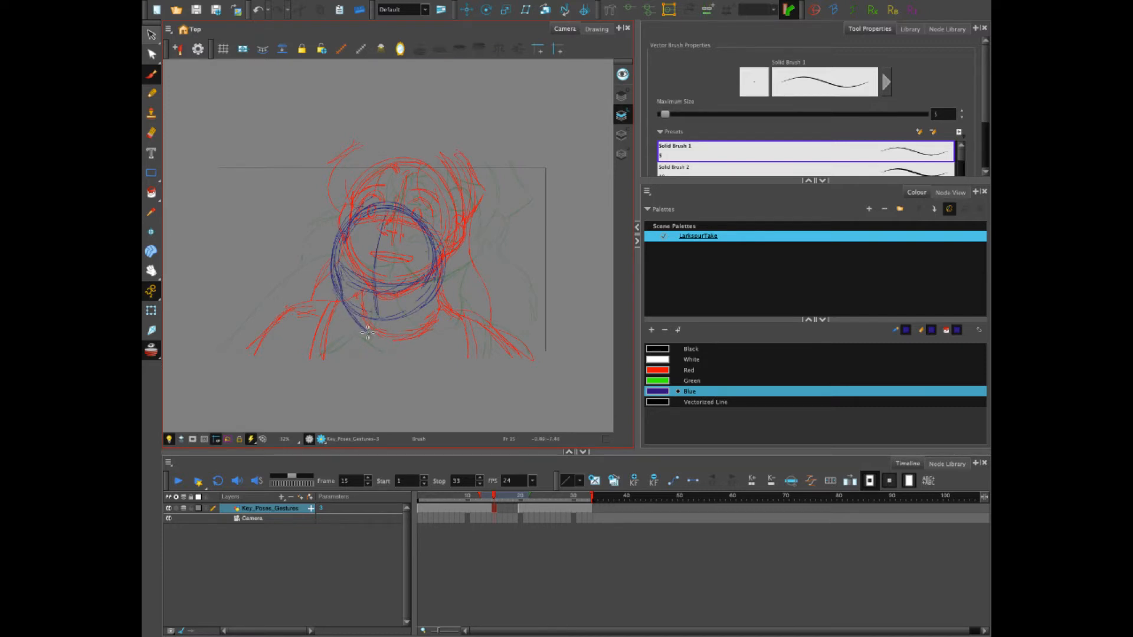
left_click_drag(428, 279, 387, 337)
left_click_drag(429, 297, 375, 343)
mouse_move(372, 288)
left_mouse_down()
mouse_move(366, 314)
mouse_move(384, 314)
mouse_move(372, 319)
left_mouse_up()
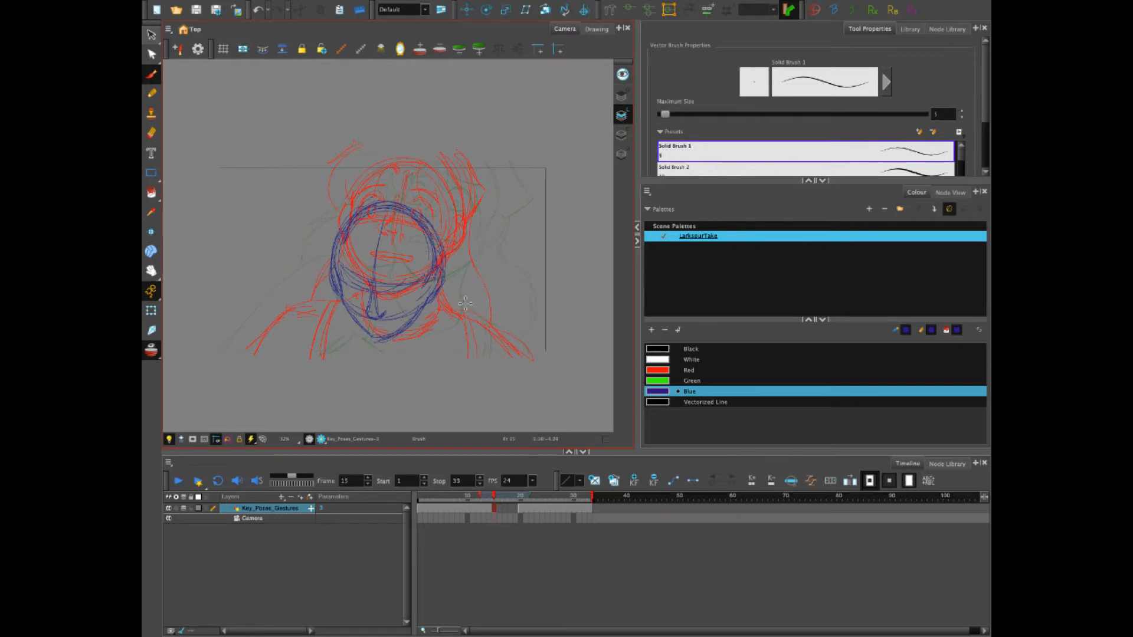
Sketch both raised, rounded shoulders outward from the lowered head and clean up where they meet the neck.
mouse_move(460, 304)
left_mouse_down()
mouse_move(487, 303)
mouse_move(526, 341)
mouse_move(520, 327)
mouse_move(520, 362)
left_mouse_up()
mouse_move(339, 288)
left_mouse_down()
mouse_move(317, 281)
mouse_move(278, 302)
mouse_move(249, 343)
mouse_move(322, 288)
mouse_move(301, 290)
mouse_move(245, 357)
left_mouse_up()
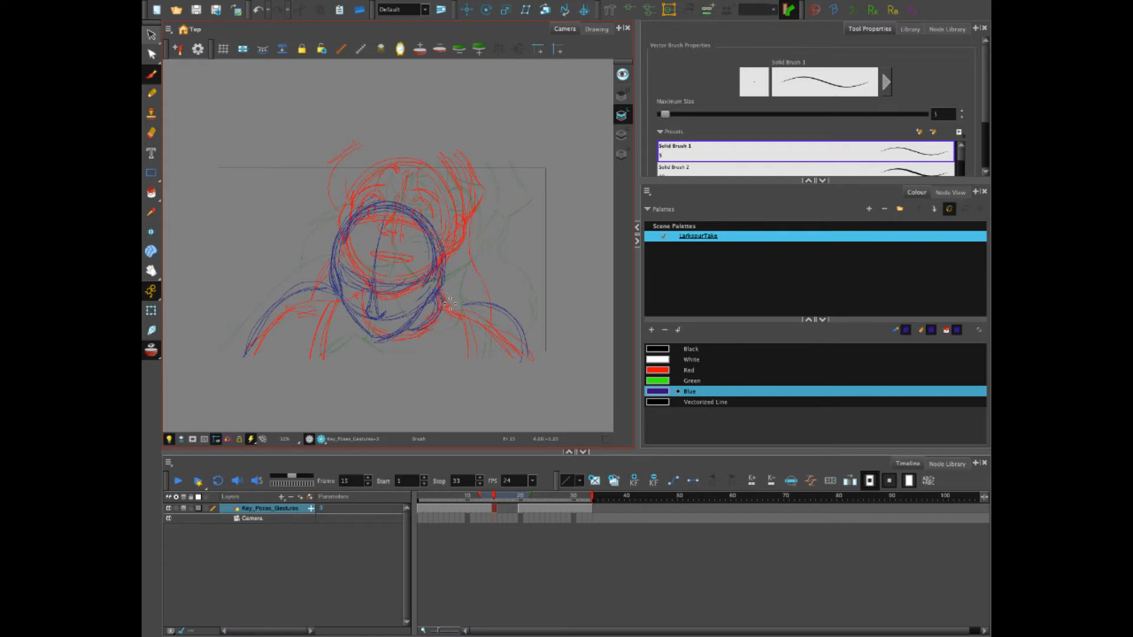
mouse_move(440, 297)
left_mouse_down()
mouse_move(493, 312)
mouse_move(513, 363)
left_mouse_up()
mouse_move(495, 311)
left_mouse_down()
mouse_move(518, 361)
mouse_move(521, 329)
left_mouse_up()
mouse_move(464, 305)
left_mouse_down()
mouse_move(511, 317)
mouse_move(521, 364)
mouse_move(501, 308)
mouse_move(517, 368)
left_mouse_up()
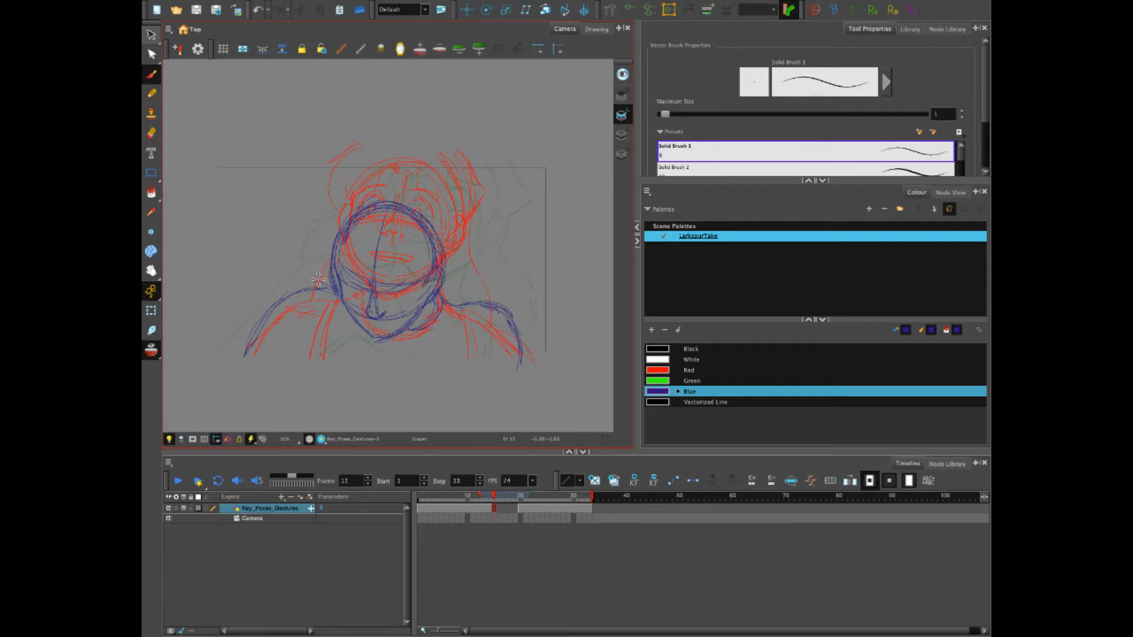
left_click_drag(334, 294, 310, 290)
Extend the new drawing's exposure through frame 19 and return to frame 15.
left_click(515, 509)
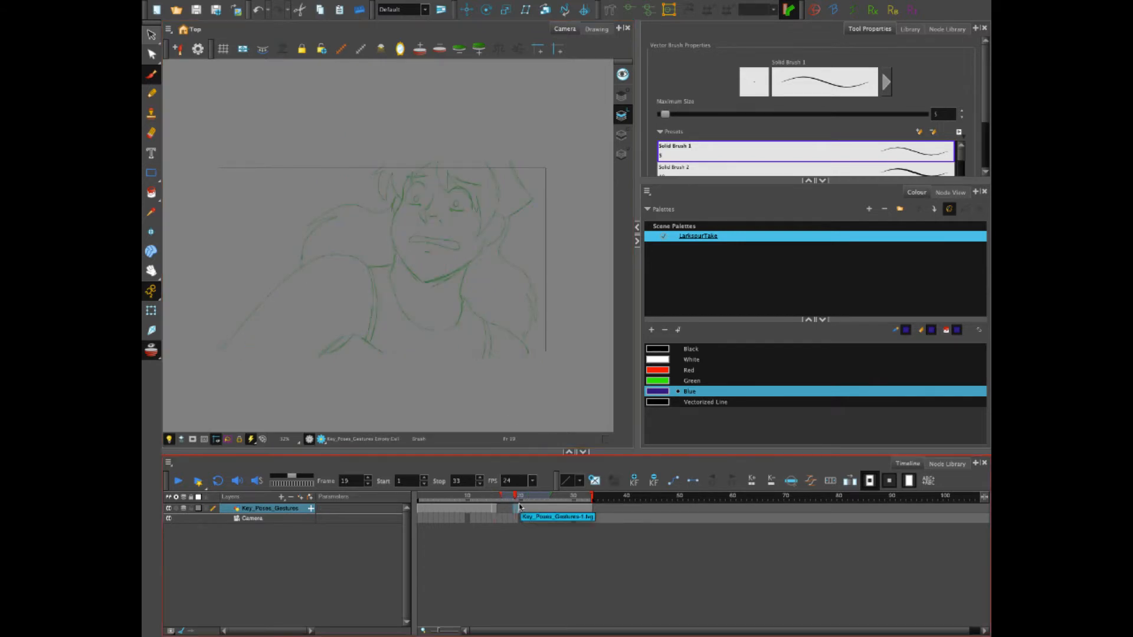
key("F5")
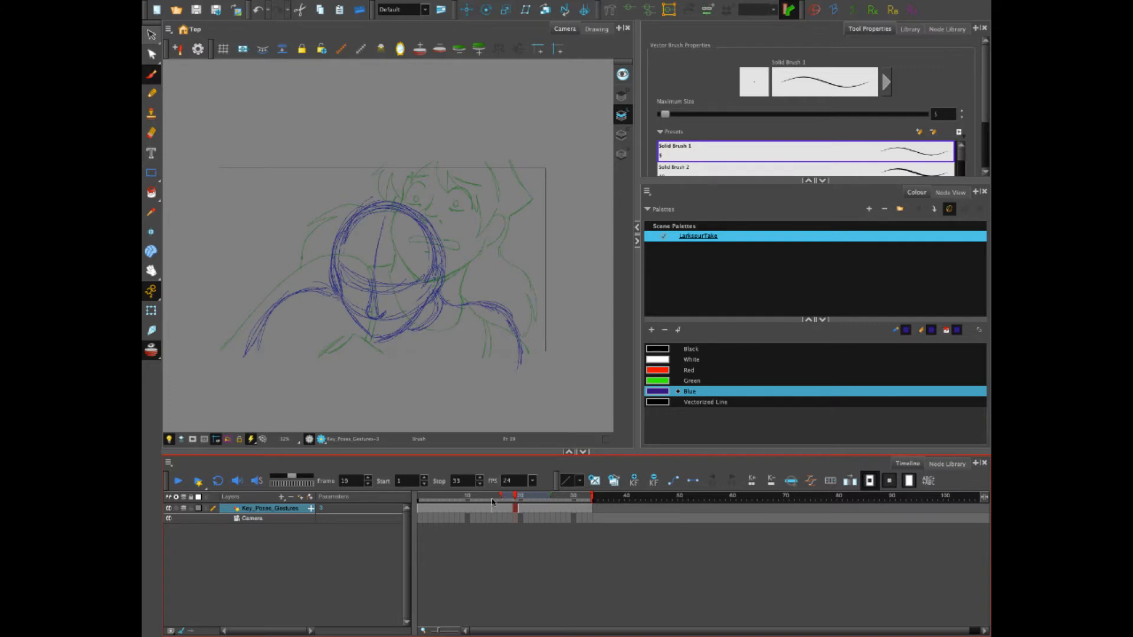
left_click(494, 508)
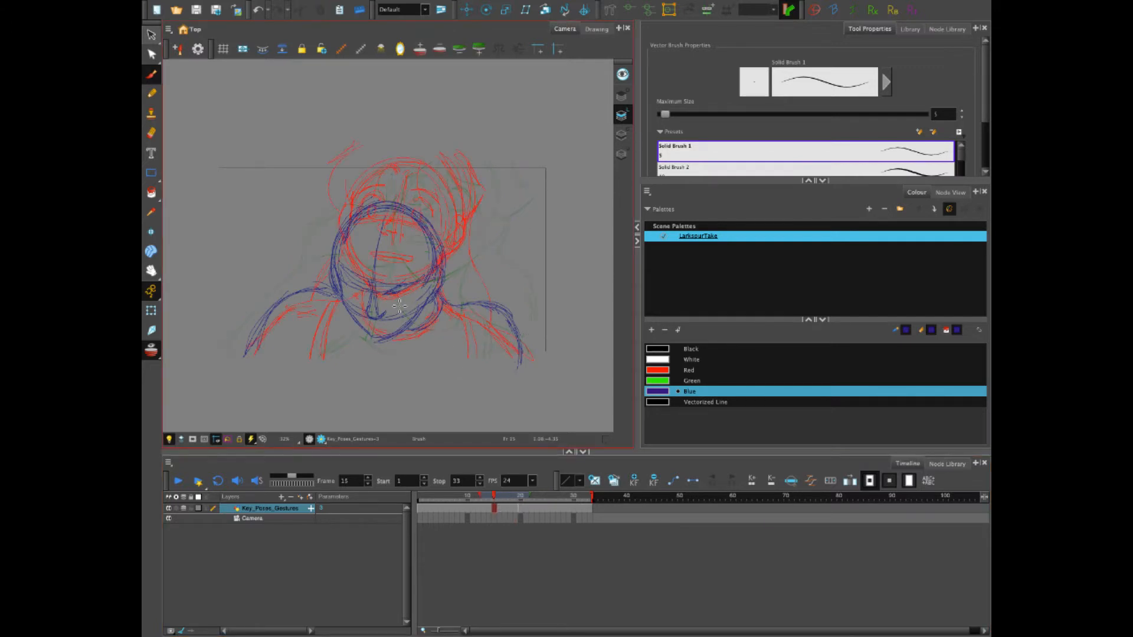
Erase part of the eye line and draw furrowed brows and closed eyes on the lowered face.
key("alt+e")
left_click_drag(386, 295, 399, 288)
key("alt+b")
left_click_drag(386, 292, 407, 272)
key("alt+s")
left_click(386, 282)
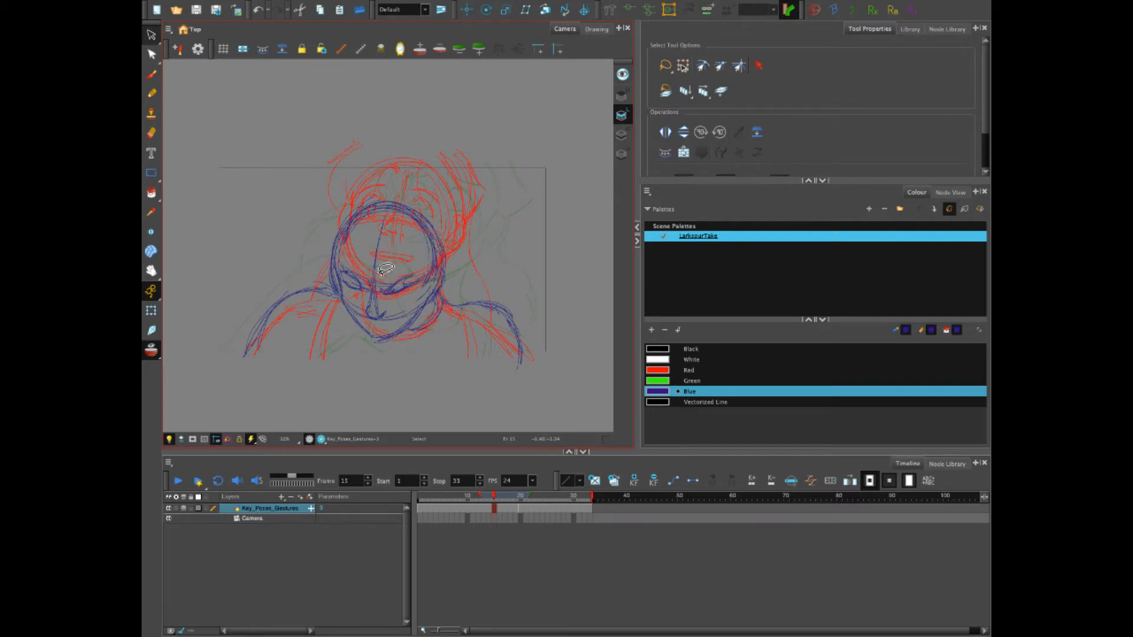
left_click(398, 287)
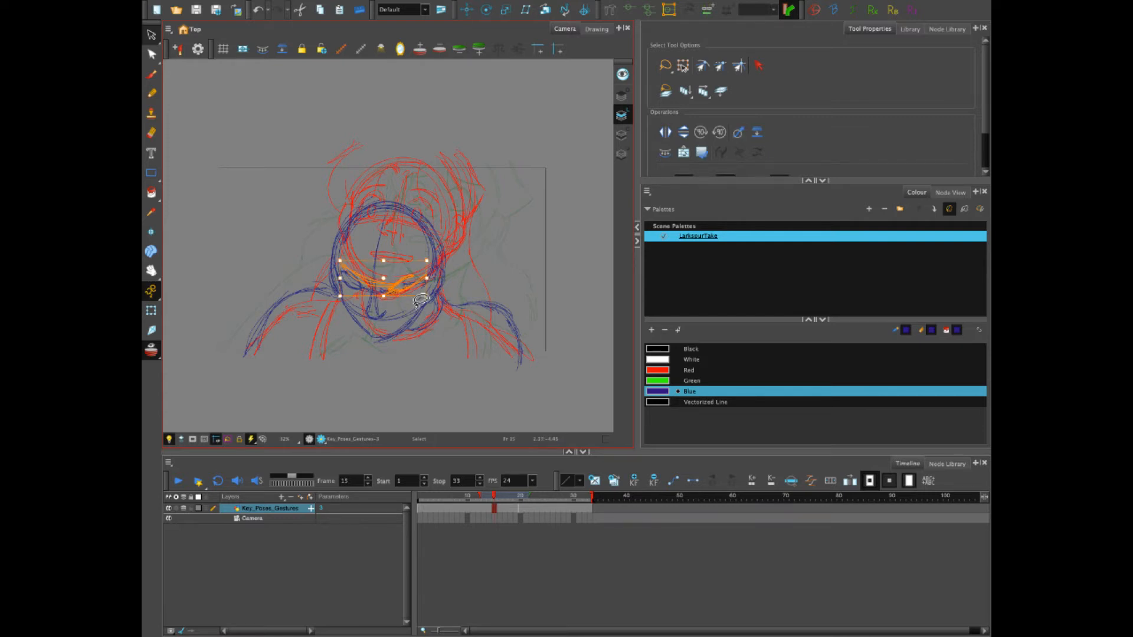
left_click(543, 295)
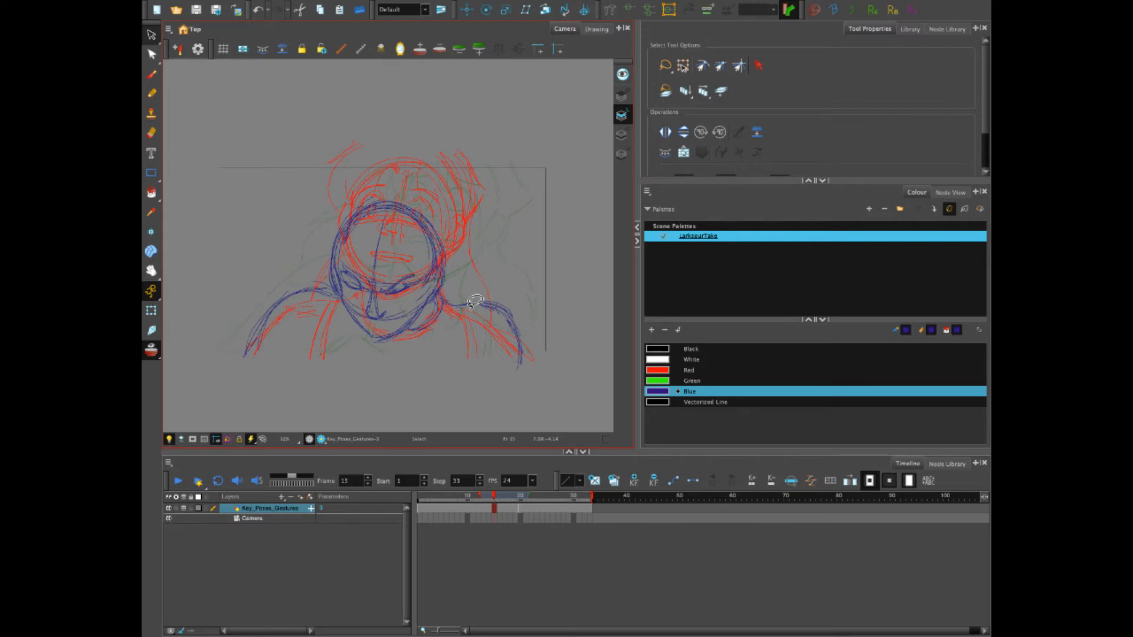
left_click(151, 74)
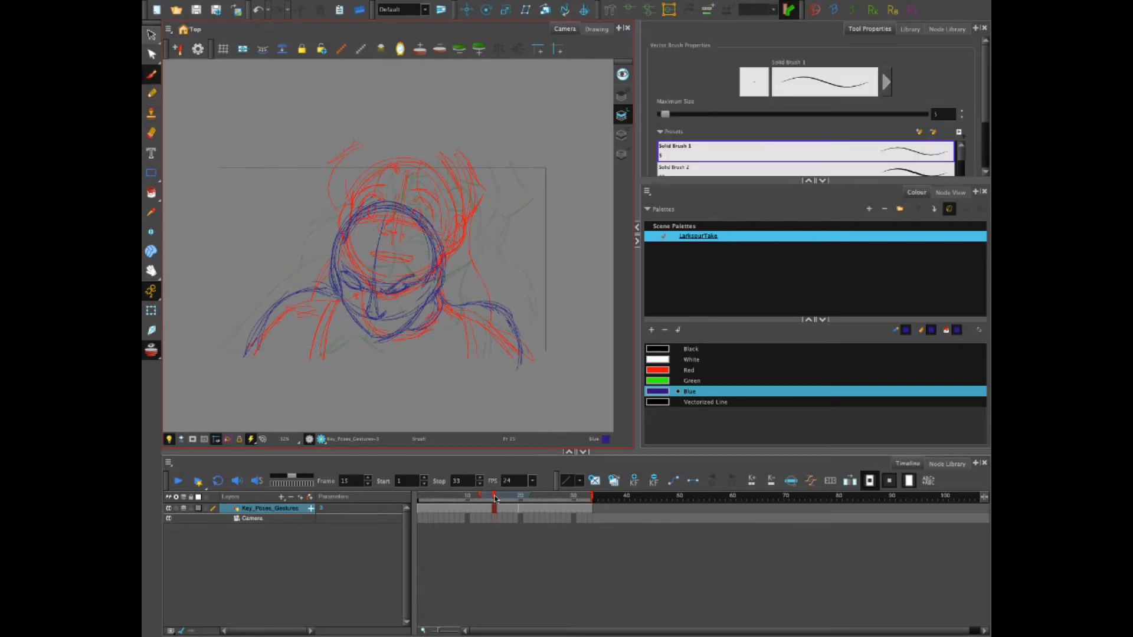
Refine the nose on the lowered face and sketch a small mouth just above the chin.
mouse_move(495, 498)
left_mouse_down()
mouse_move(426, 499)
mouse_move(495, 499)
left_mouse_up()
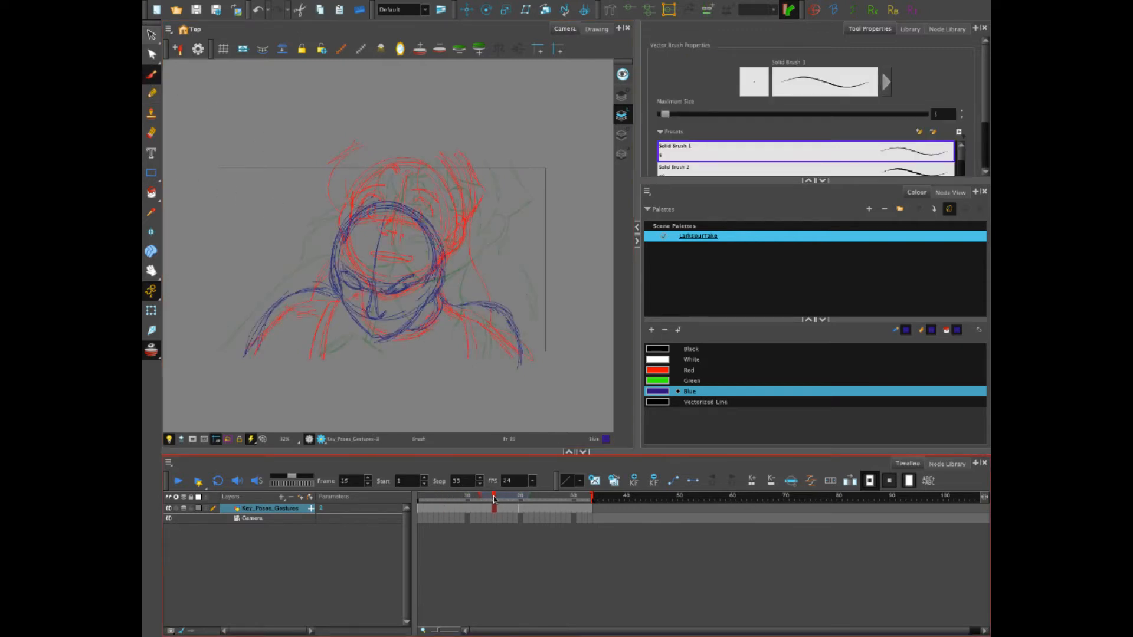
left_click(366, 320)
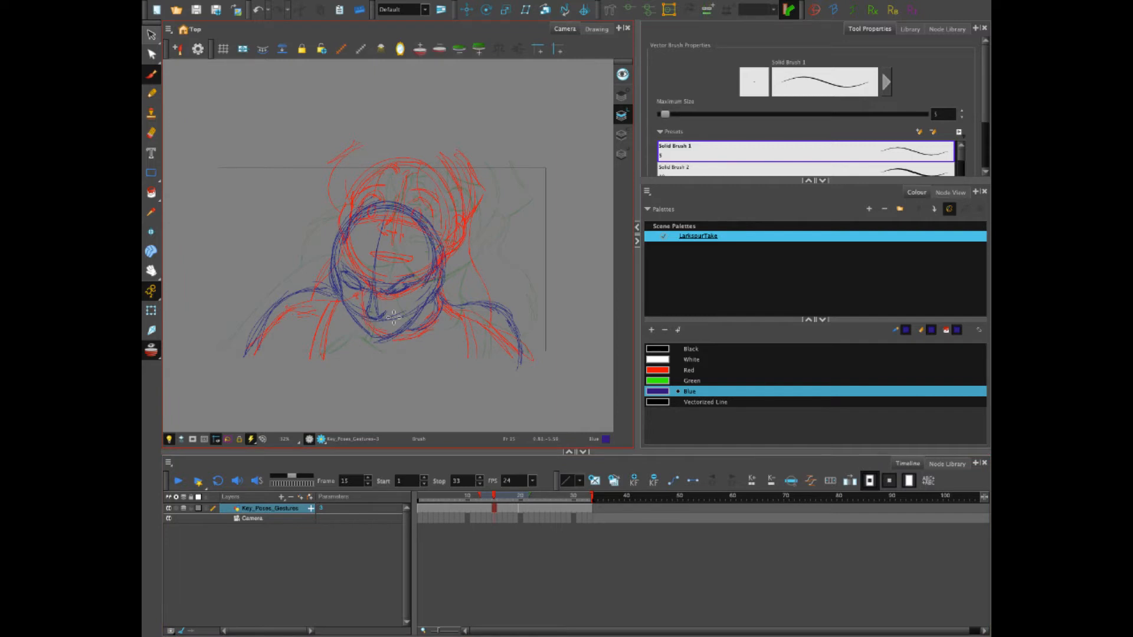
key("alt+s")
key("alt+b")
mouse_move(494, 500)
left_mouse_down()
mouse_move(528, 500)
mouse_move(495, 500)
left_mouse_up()
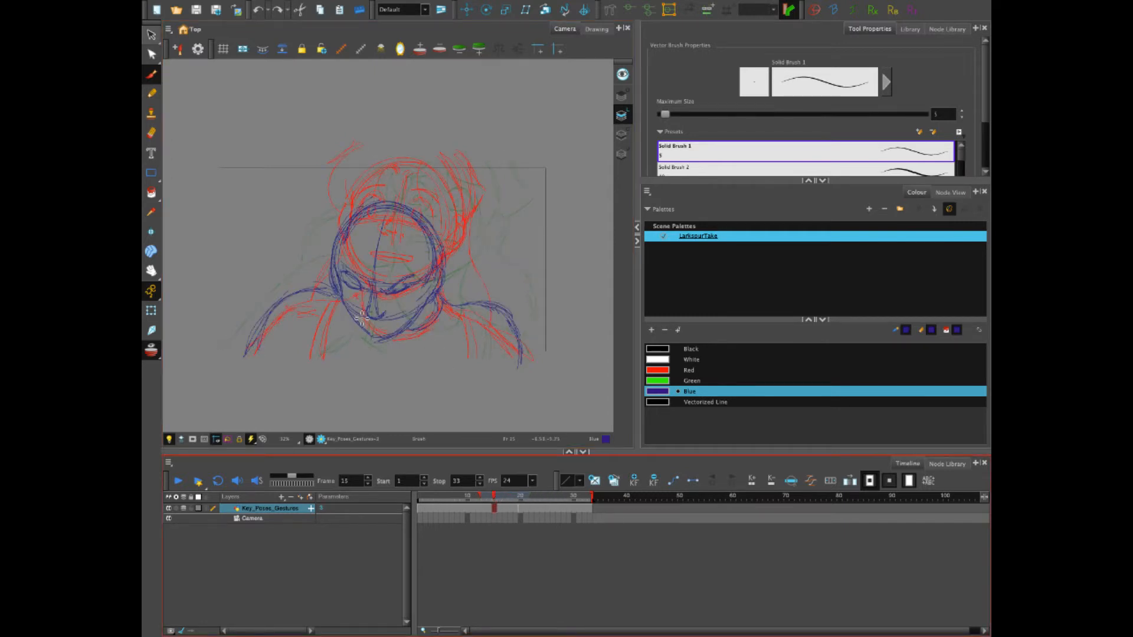
left_click_drag(362, 314, 369, 320)
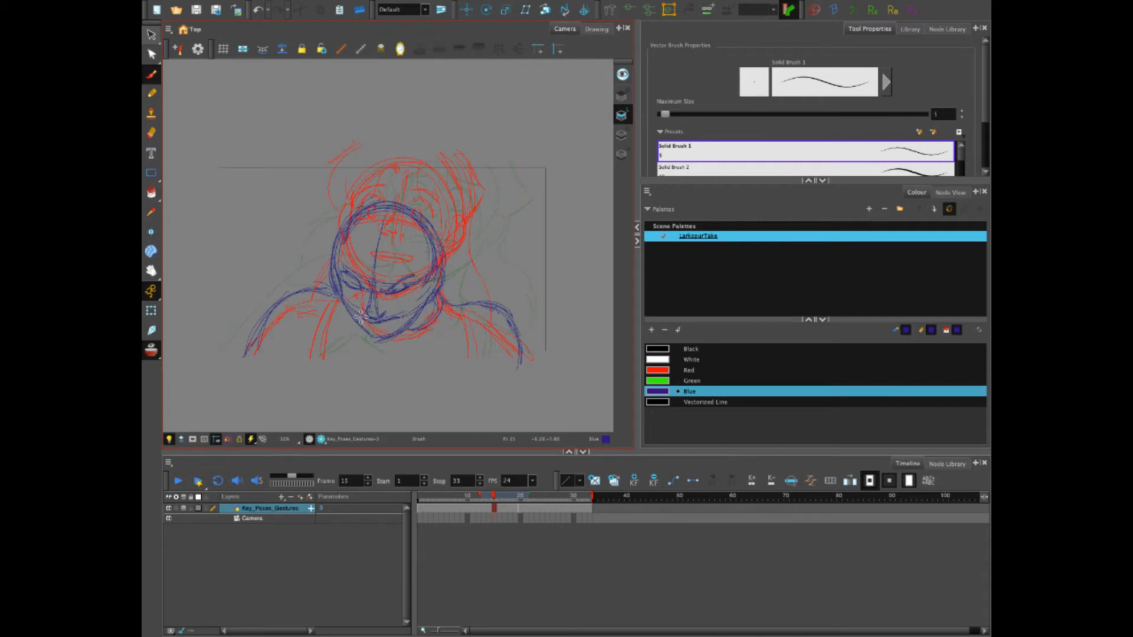
left_click_drag(367, 319, 405, 313)
left_click_drag(384, 321, 371, 310)
mouse_move(364, 317)
left_mouse_down()
mouse_move(391, 286)
mouse_move(380, 332)
left_mouse_up()
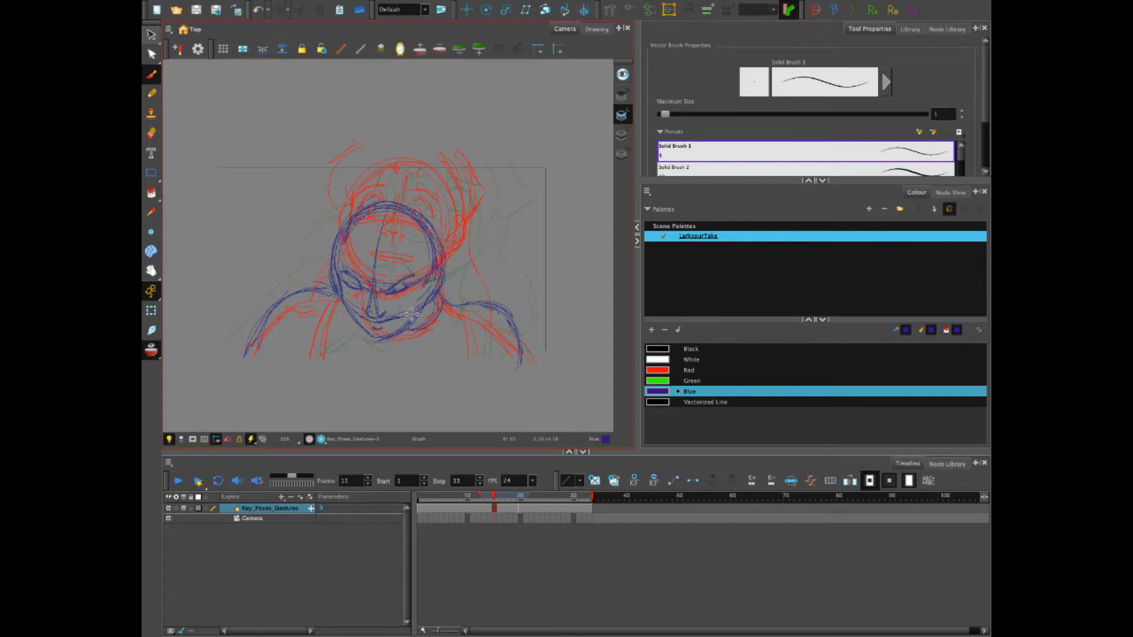
Select all the head strokes without the shoulders and scale the head up slightly from its lower corner.
left_click_drag(493, 495, 494, 499)
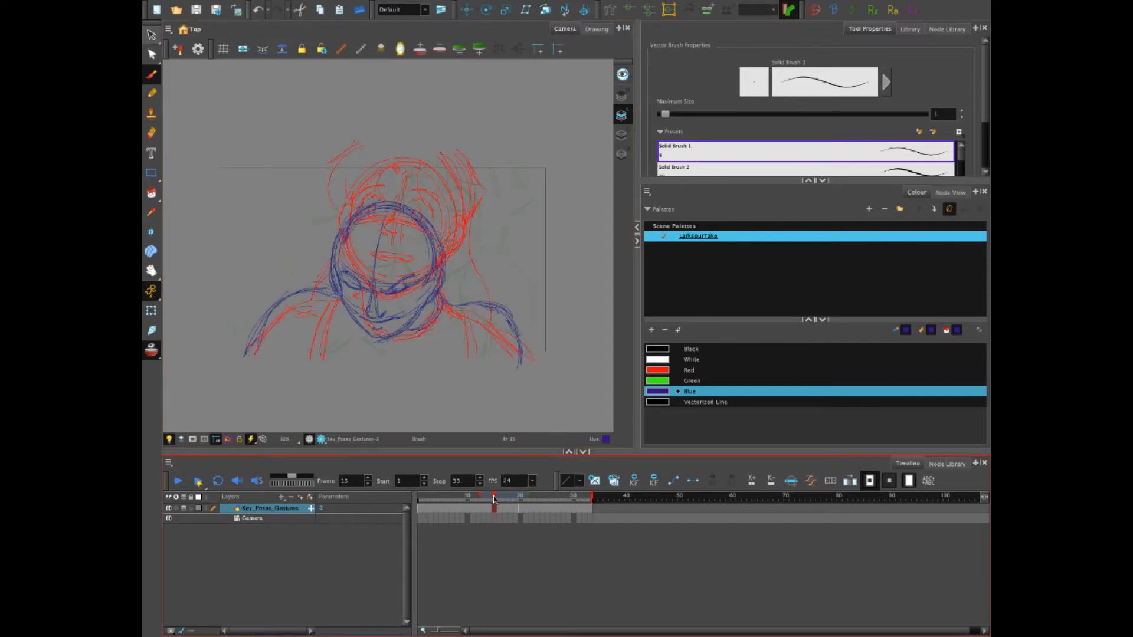
left_click(152, 37)
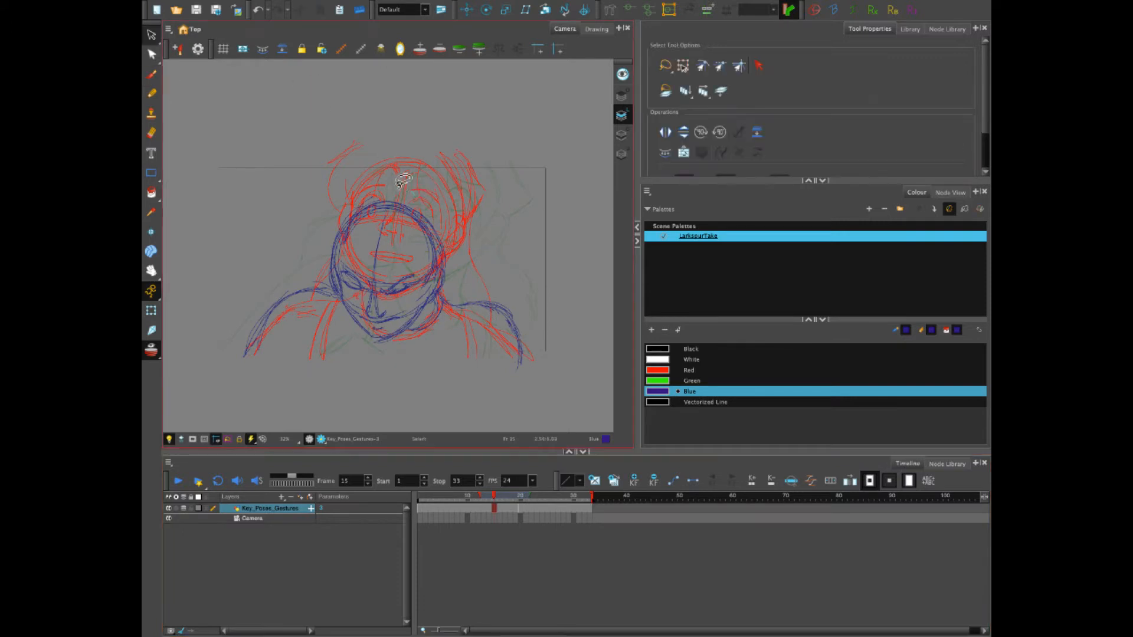
mouse_move(411, 342)
left_mouse_down()
mouse_move(453, 223)
mouse_move(450, 192)
mouse_move(437, 242)
left_mouse_up()
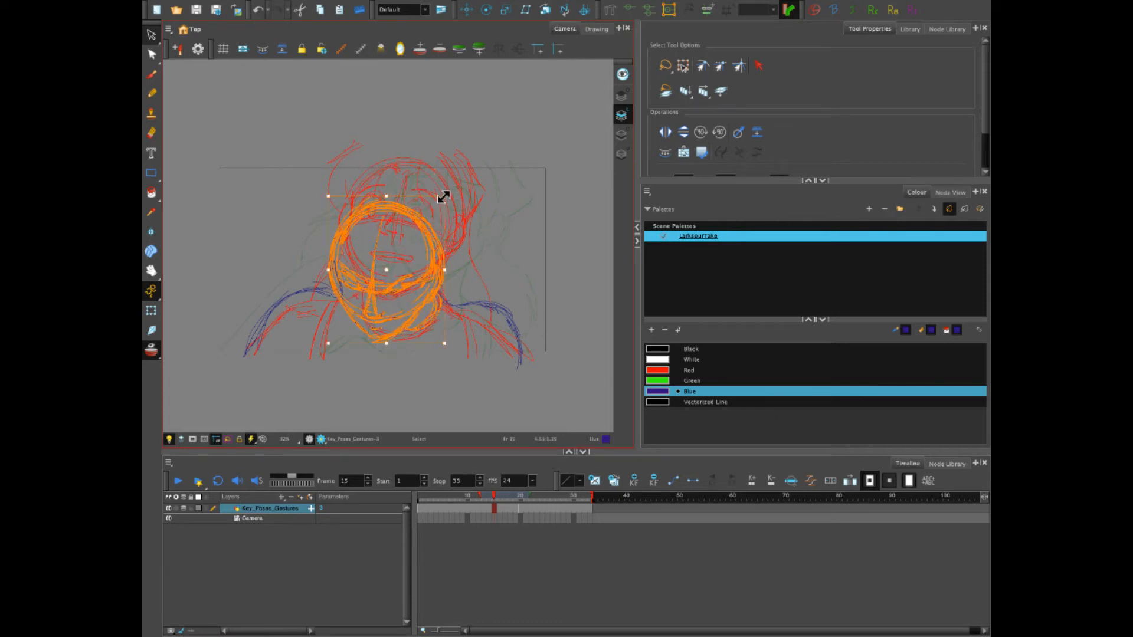
left_click_drag(444, 196, 451, 183)
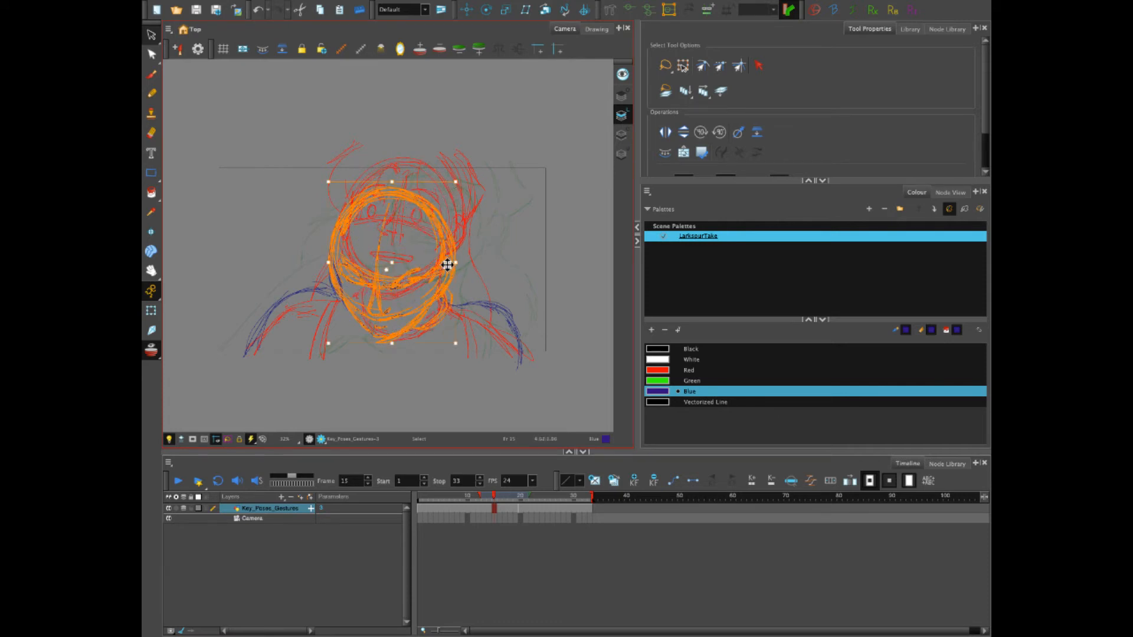
Move the selected head strokes slightly down and to the left over the shoulders, then deselect them.
mouse_move(448, 263)
left_mouse_down()
mouse_move(435, 273)
mouse_move(456, 227)
mouse_move(432, 276)
left_mouse_up()
left_click(493, 236)
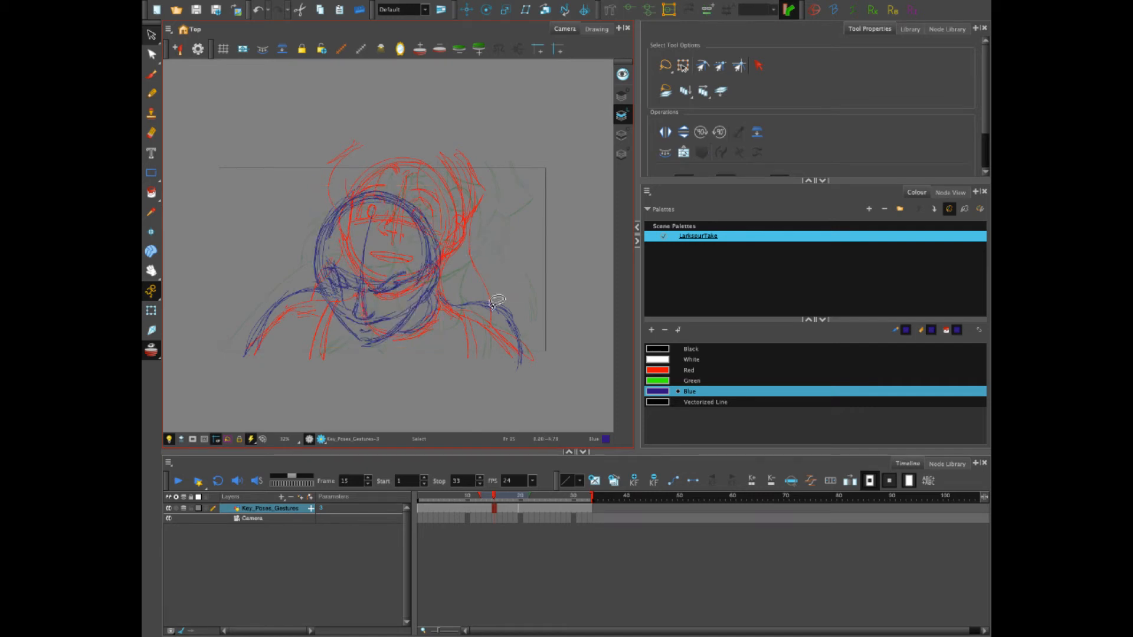
Clean up the closed eye and brow lines and draw a pointed outer contour over the top and back of the lowered head.
left_click(151, 74)
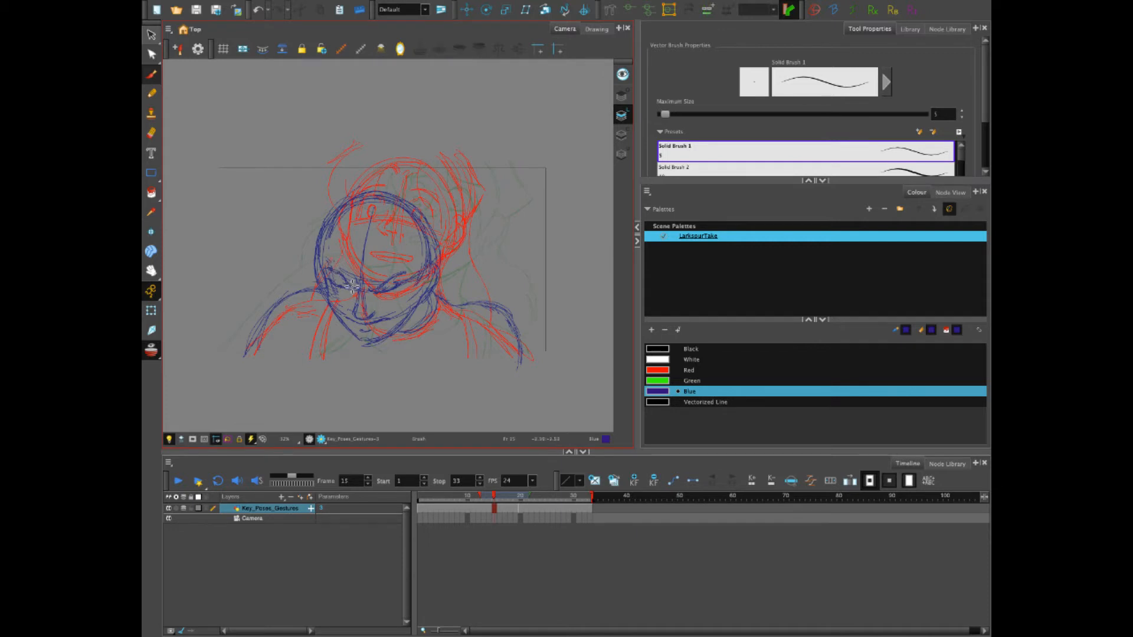
key("alt+e")
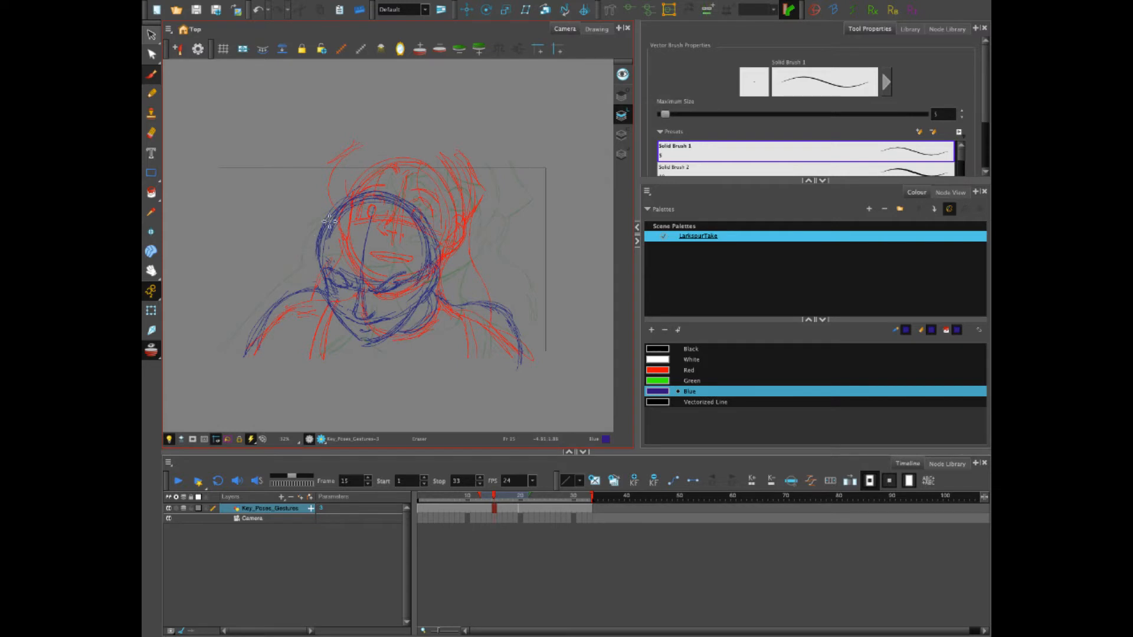
key("alt+b")
left_click_drag(324, 271, 320, 284)
key("ctrl+z")
left_click_drag(344, 202, 407, 186)
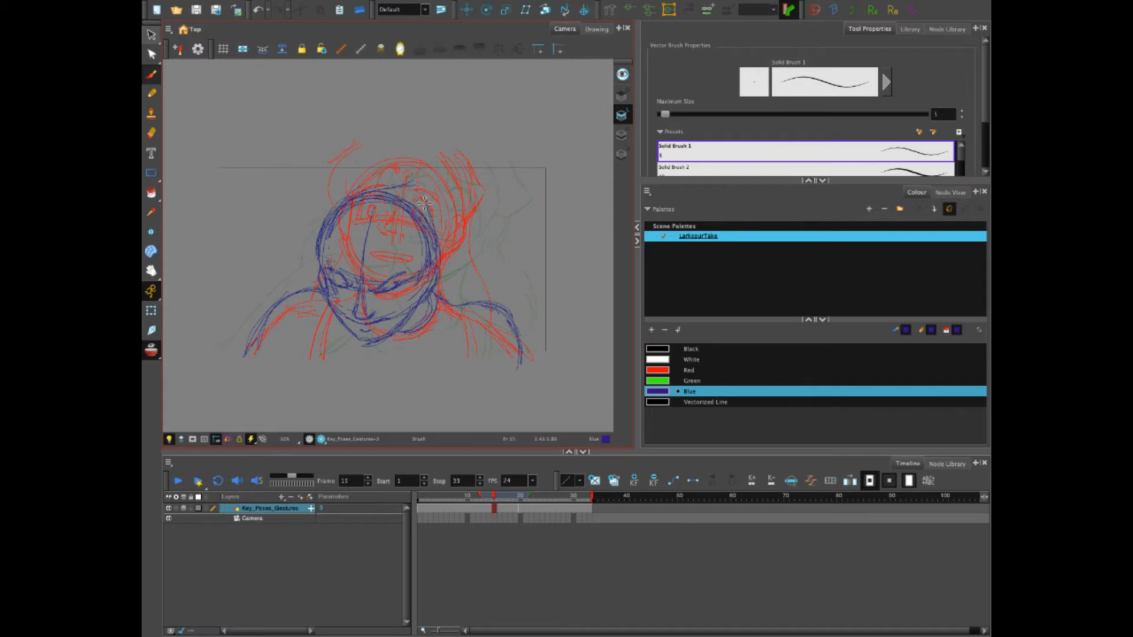
left_click_drag(425, 203, 436, 238)
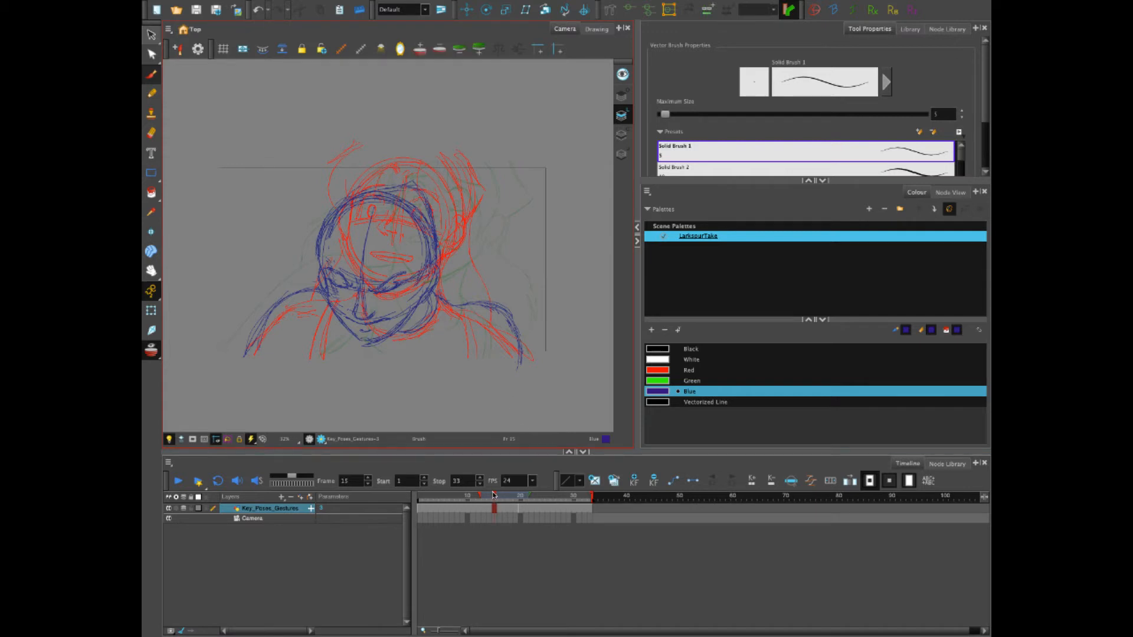
Play the animation from the early frames several times to check the motion into the lowered head pose.
mouse_move(493, 496)
left_mouse_down()
mouse_move(483, 498)
mouse_move(547, 498)
mouse_move(445, 507)
left_mouse_up()
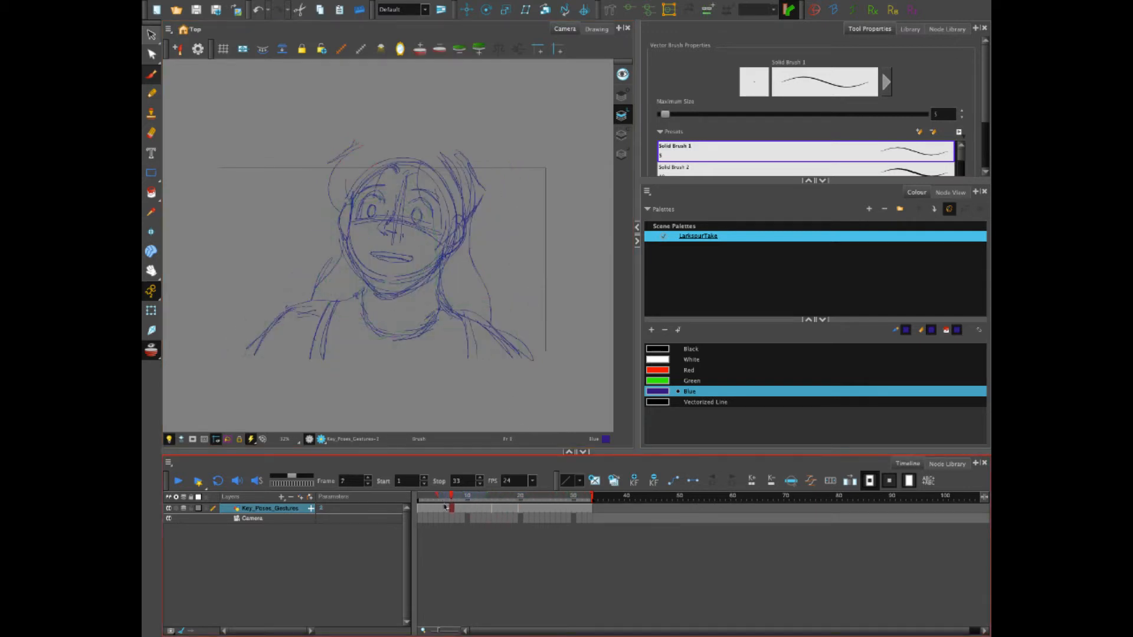
left_click(178, 481)
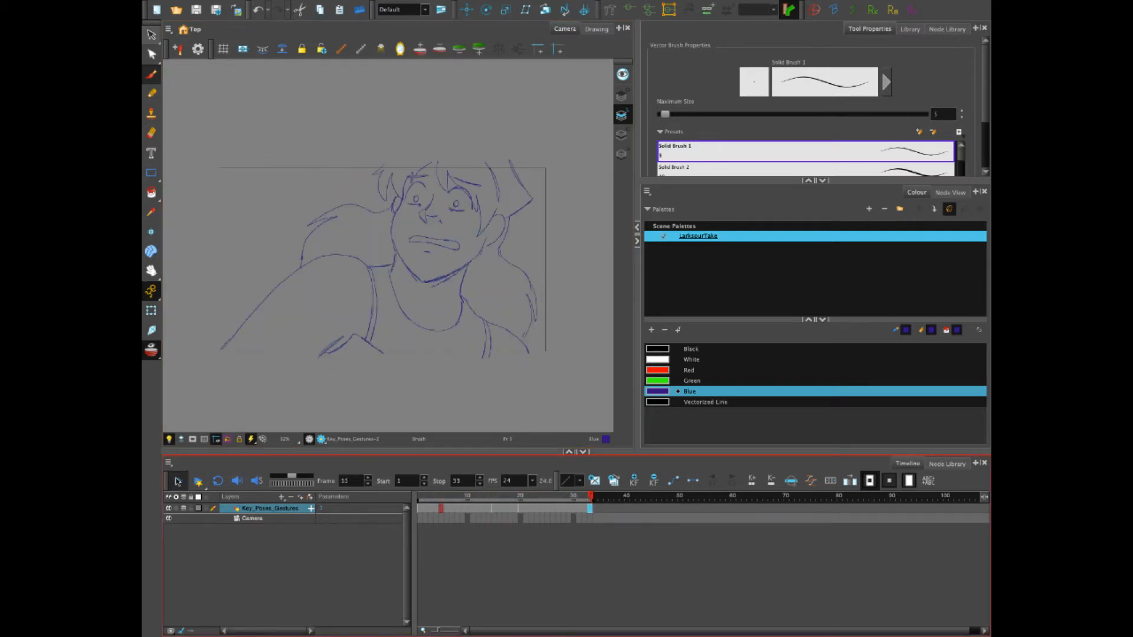
left_click(178, 482)
left_click(175, 484)
left_click(174, 484)
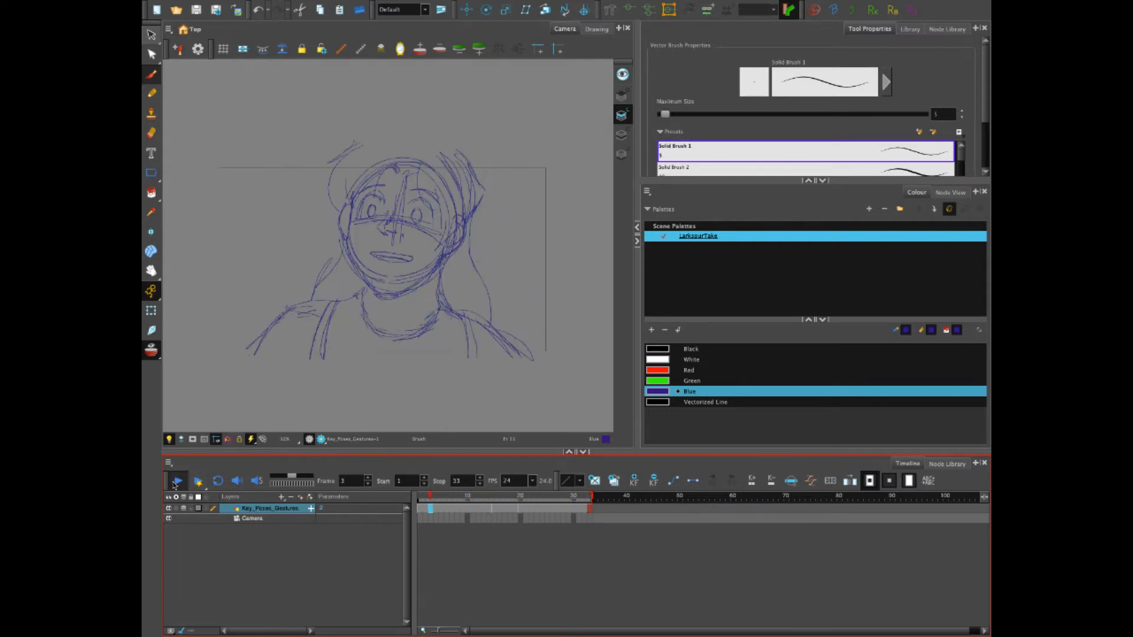
Erase the closed eyes on the lowered face at frame 15 and draw open eyes with round irises.
left_click(496, 508)
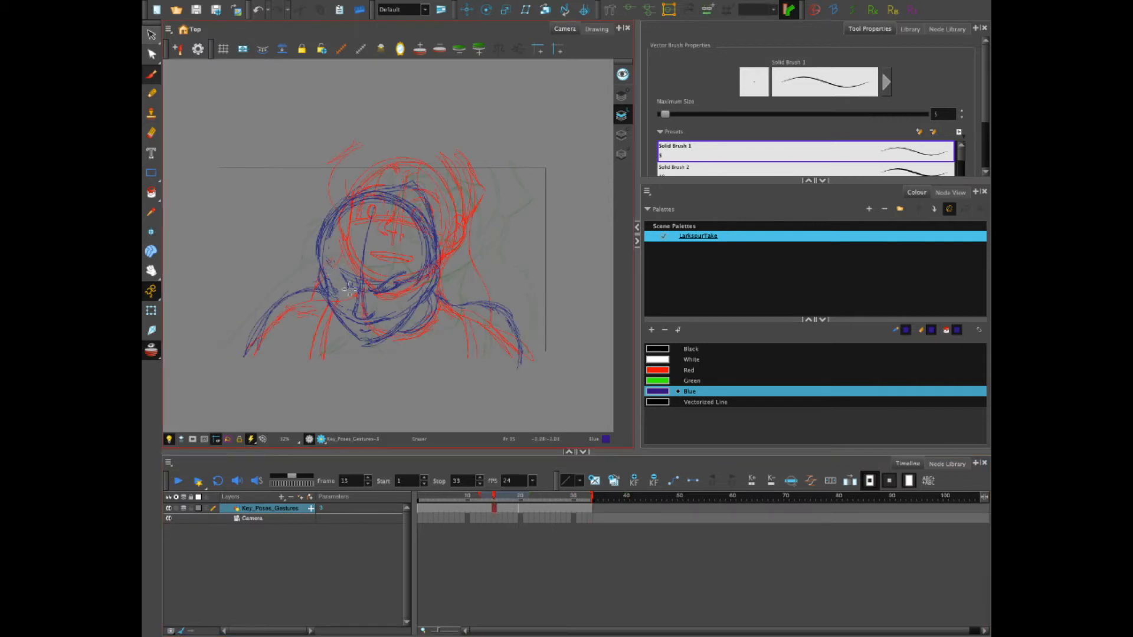
mouse_move(373, 287)
left_mouse_down()
mouse_move(402, 274)
mouse_move(400, 301)
left_mouse_up()
left_click_drag(338, 273, 349, 282)
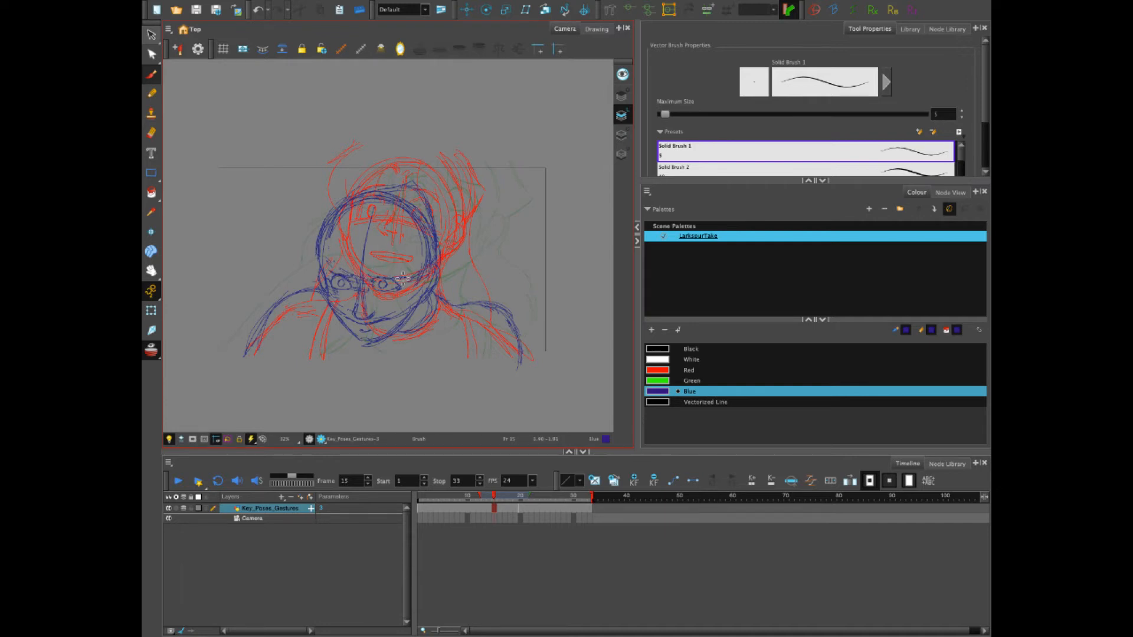
Play the animation from the early frames to check the open eyes in the breakdown pose.
left_click(450, 499)
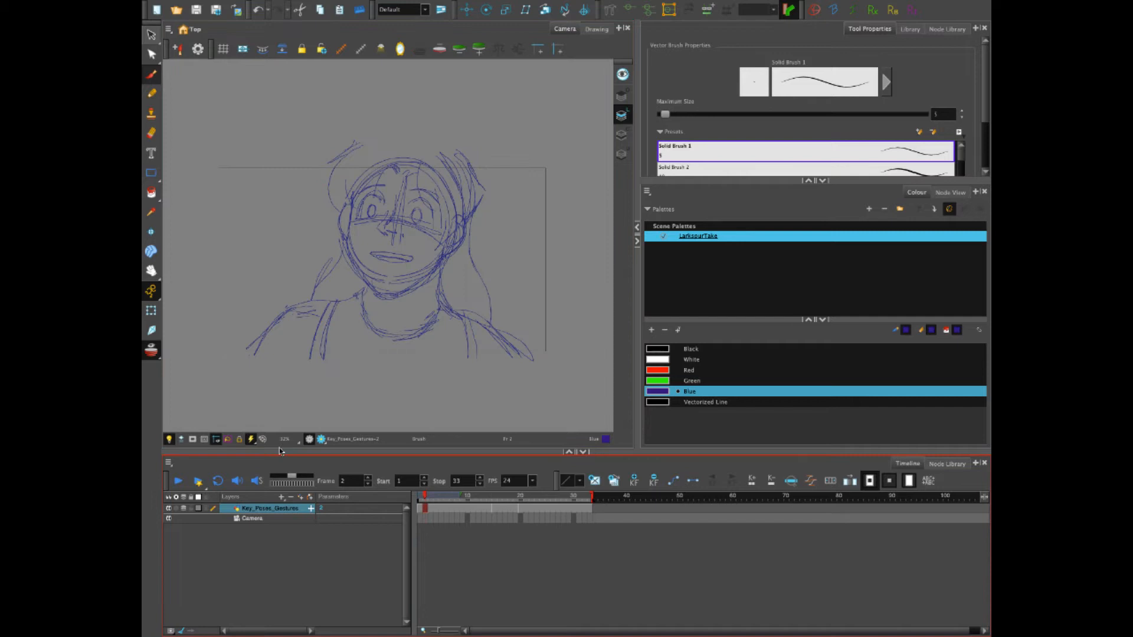
left_click(178, 481)
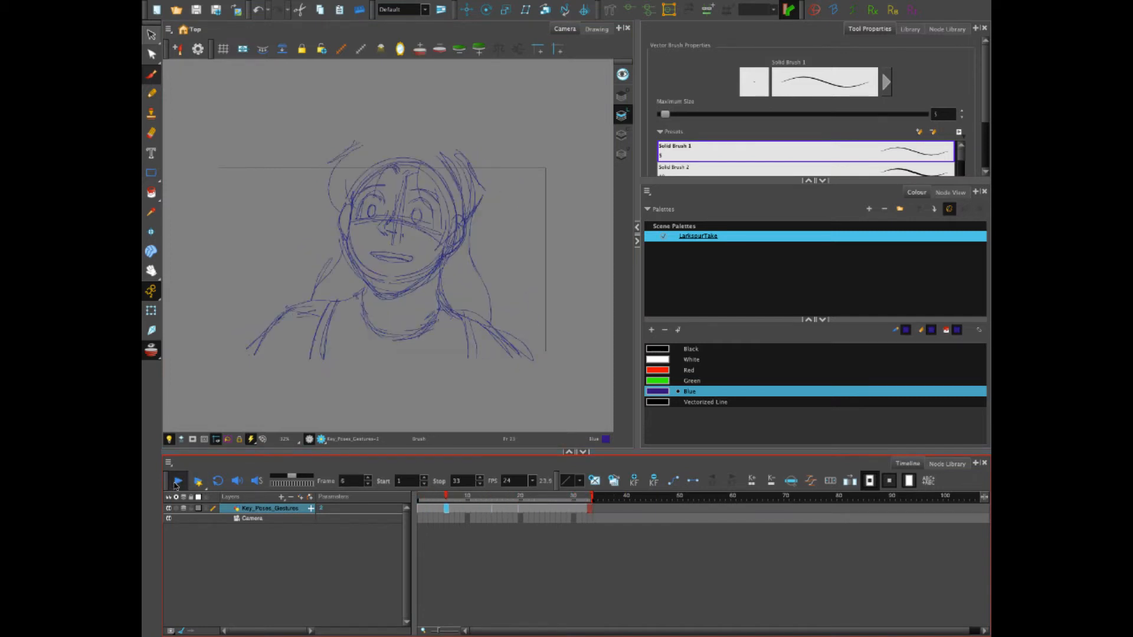
Erase parts of the round eyes at frame 15 and redraw them with narrower lids.
left_click(496, 495)
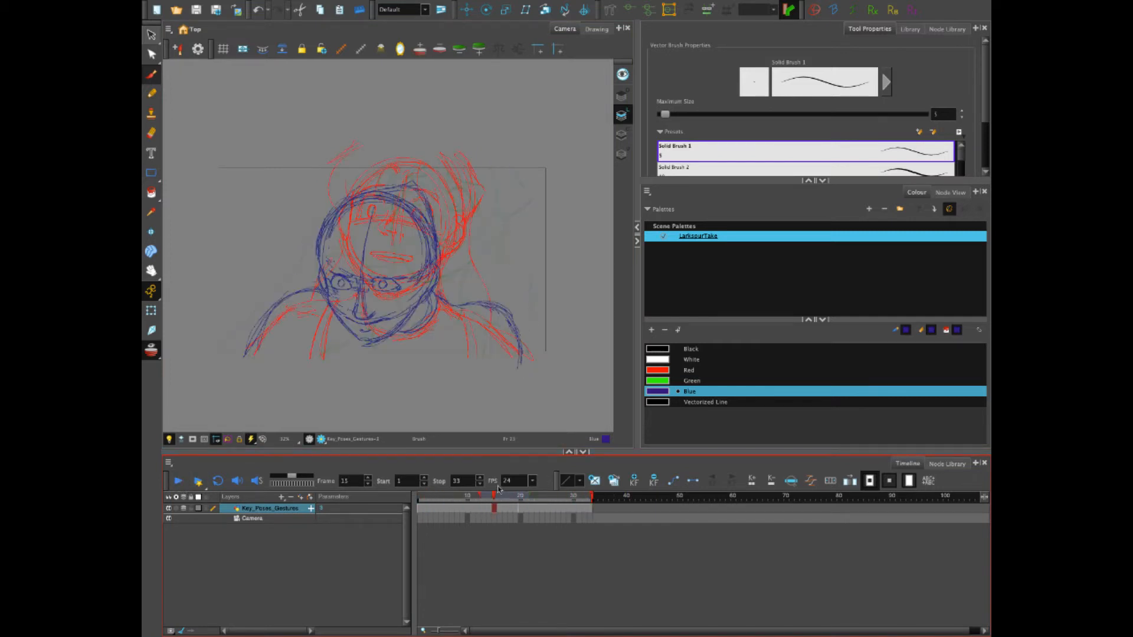
key("alt+e")
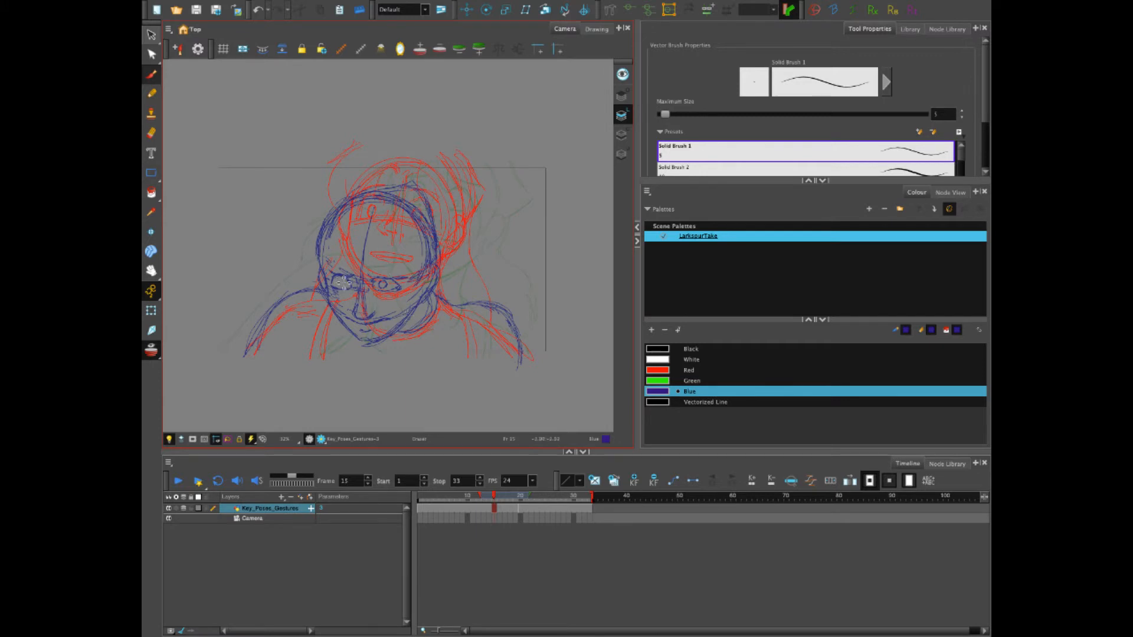
mouse_move(344, 283)
left_mouse_down()
mouse_move(405, 280)
mouse_move(339, 284)
mouse_move(383, 284)
left_mouse_up()
Play the animation to review the reworked eyes on the lowered head.
mouse_move(496, 501)
left_mouse_down()
mouse_move(485, 500)
mouse_move(533, 500)
mouse_move(473, 500)
left_mouse_up()
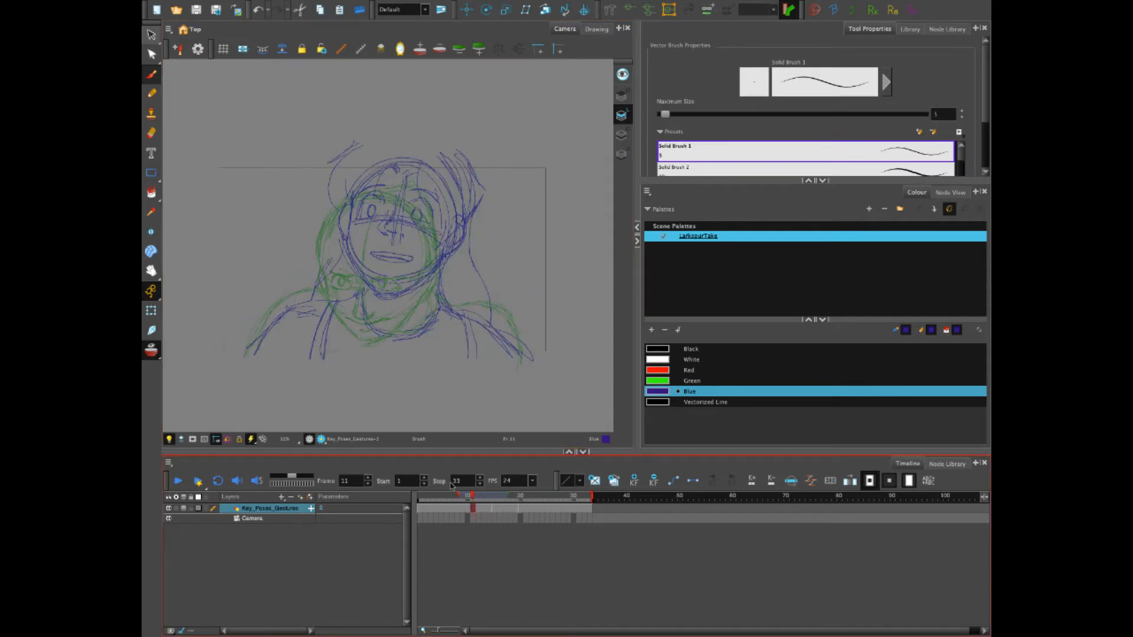
left_click(177, 481)
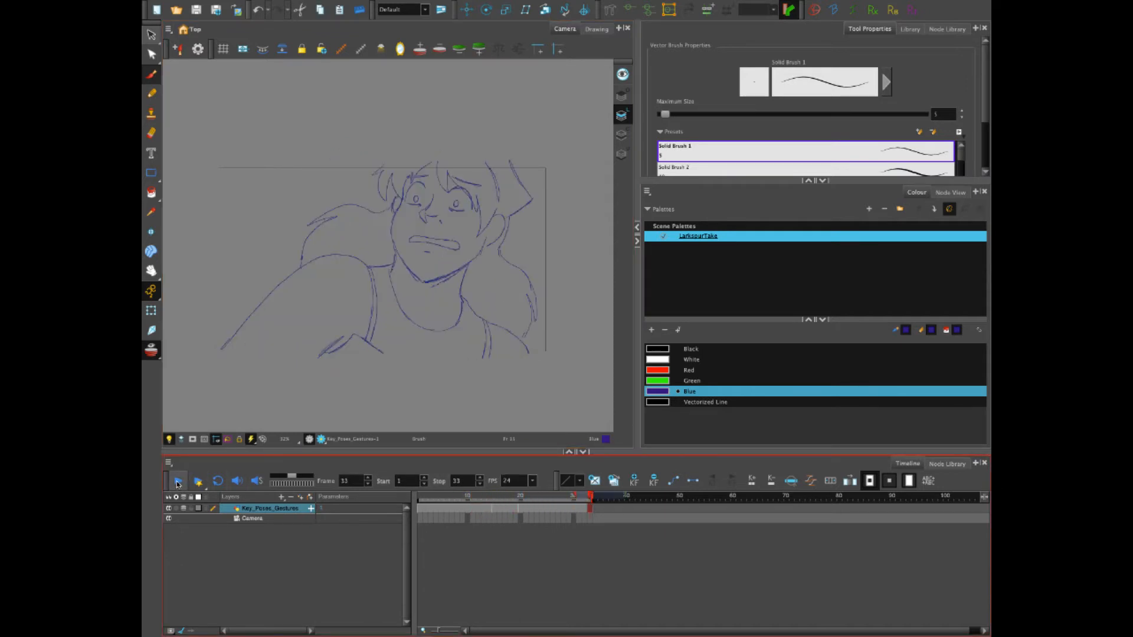
left_click(177, 482)
Erase and redraw the mouth and the chin contour of the lowered face at frame 15.
mouse_move(519, 497)
left_mouse_down()
mouse_move(481, 498)
mouse_move(498, 497)
left_mouse_up()
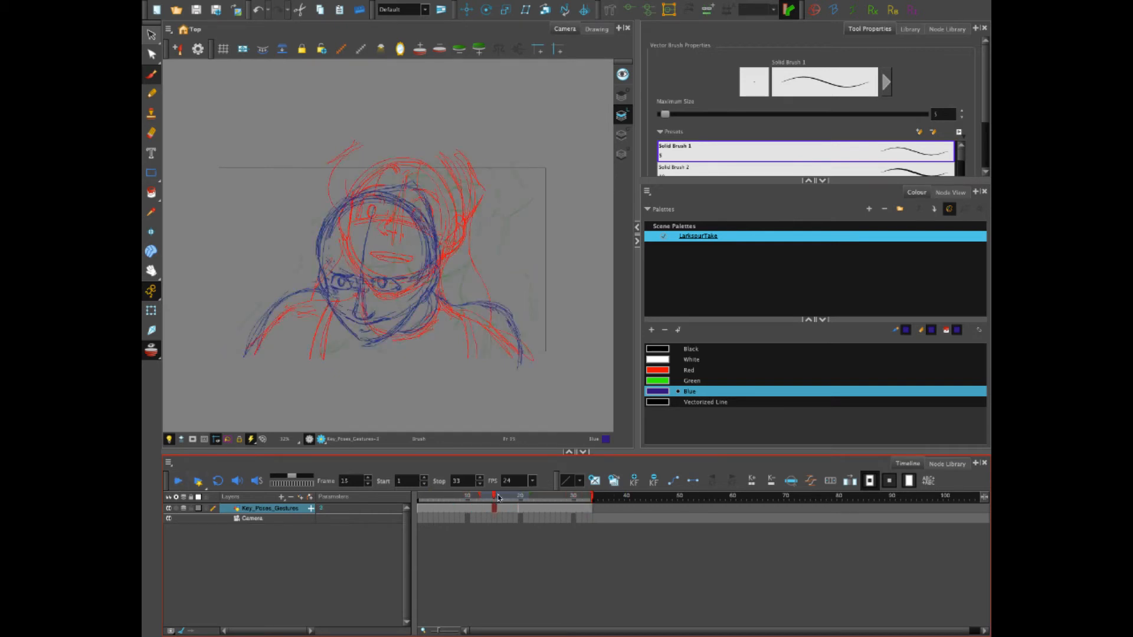
key("e")
mouse_move(346, 318)
left_mouse_down()
mouse_move(384, 323)
mouse_move(361, 323)
left_mouse_up()
key("alt+b")
key("e")
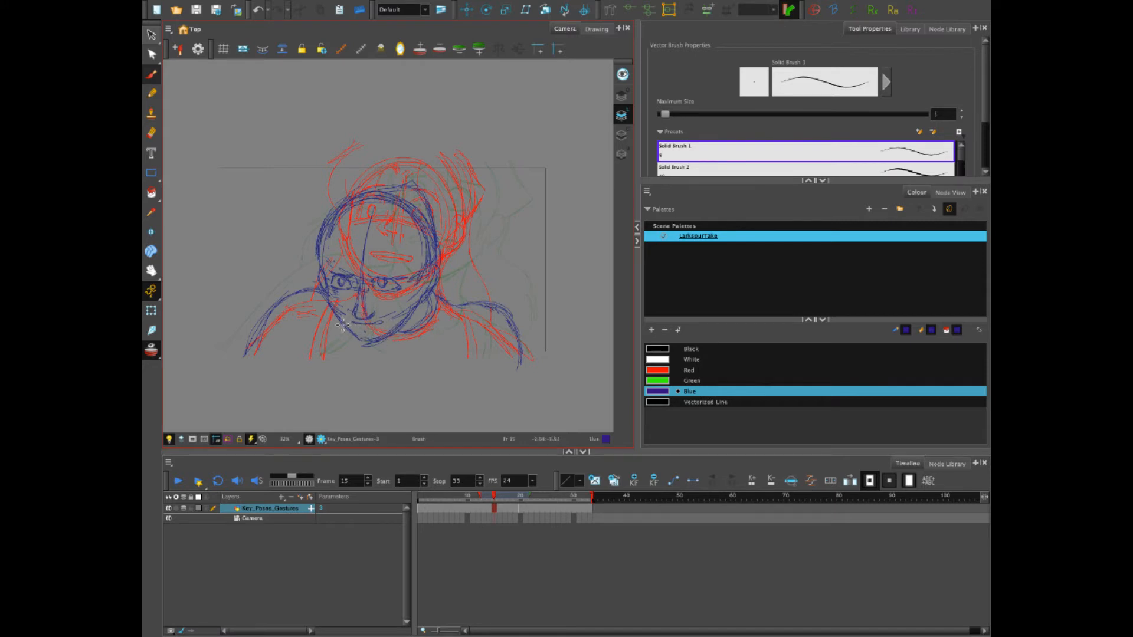
left_click_drag(362, 341, 380, 341)
Play the whole animation from the start to review the breakdown pose, and return to frame 1.
left_click_drag(492, 495, 391, 496)
left_click(178, 483)
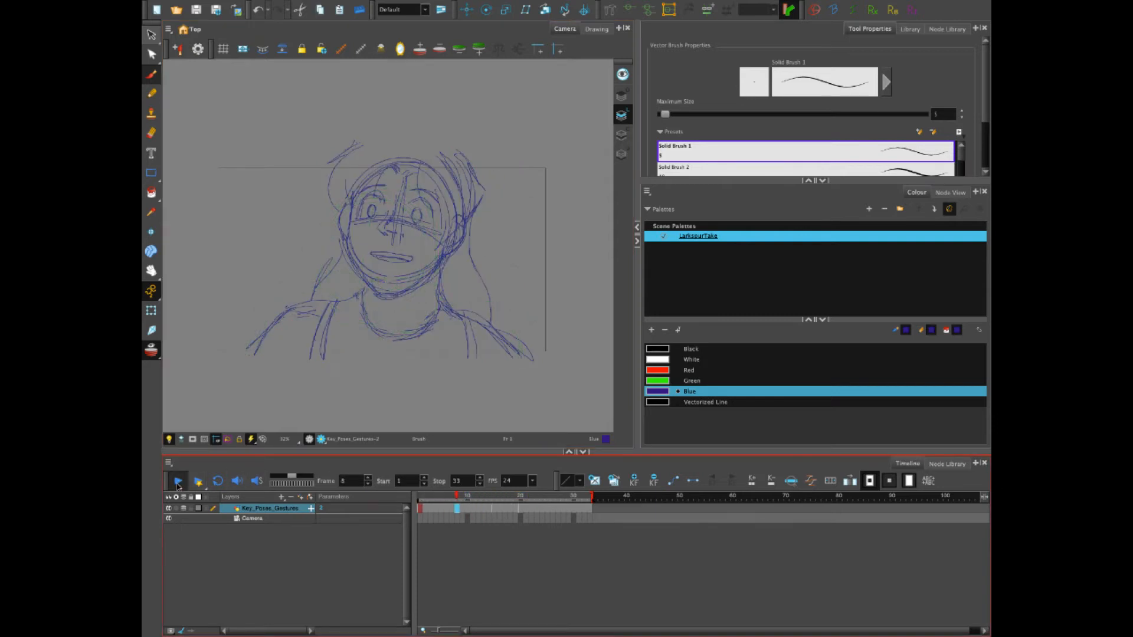
left_click(177, 483)
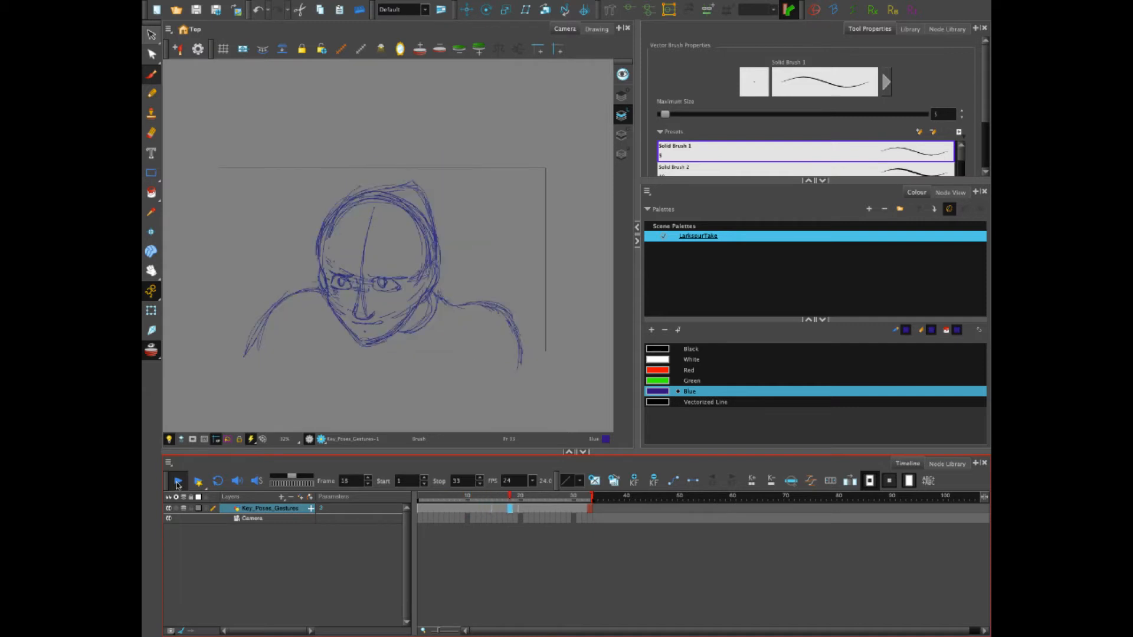
left_click(482, 499)
left_click_drag(481, 497, 417, 495)
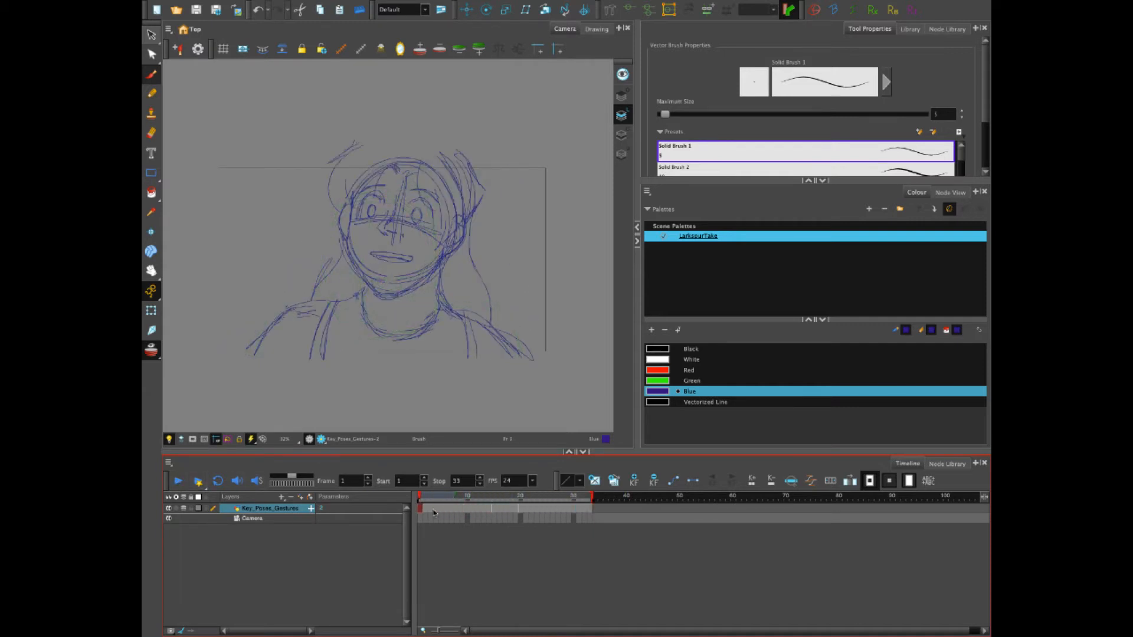
Add a new vector drawing layer named Head above the key pose layer.
left_click(280, 498)
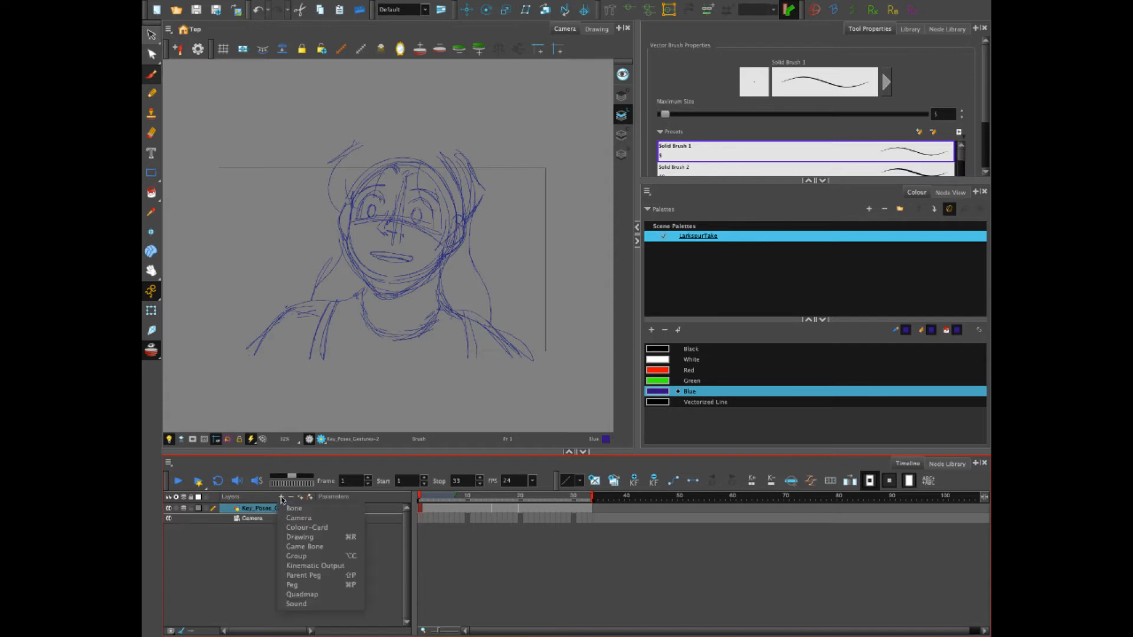
left_click(293, 531)
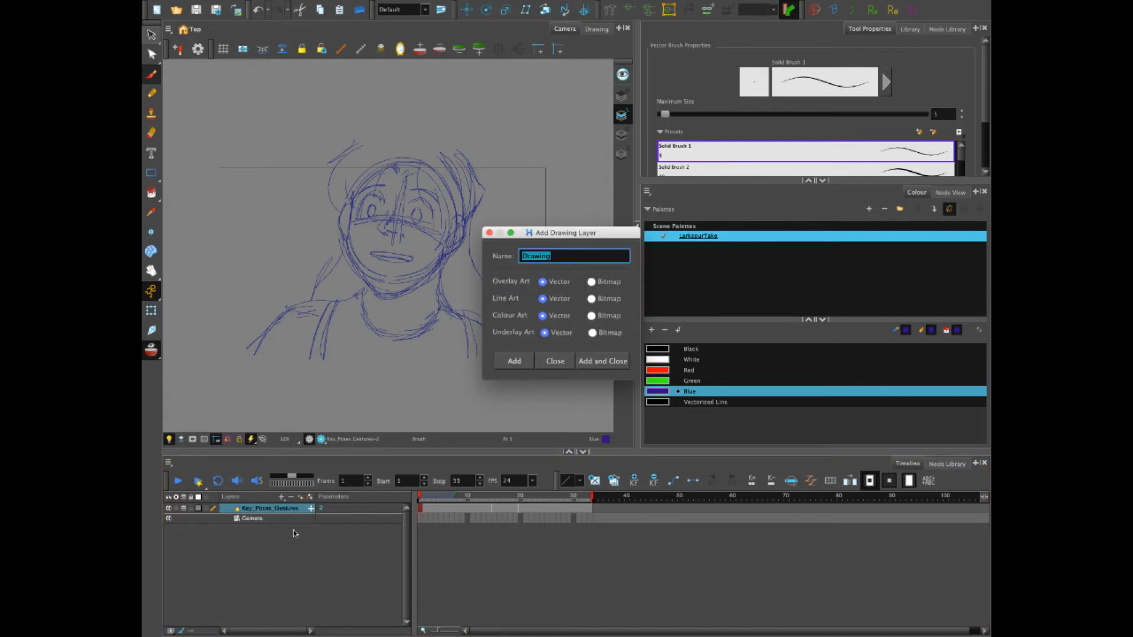
type("Head")
key("Return")
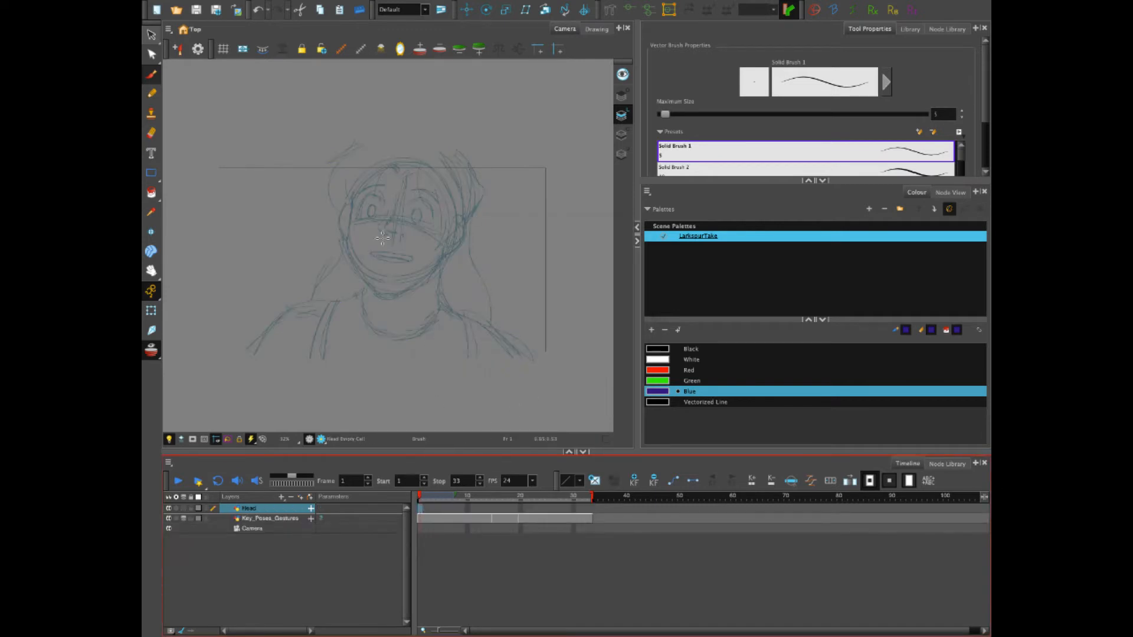
Draw the face contour, nose, ears and cranium on the Head layer at frame 1, following the first key pose.
mouse_move(352, 202)
left_mouse_down()
mouse_move(353, 260)
mouse_move(390, 297)
left_mouse_up()
left_click_drag(443, 250, 388, 296)
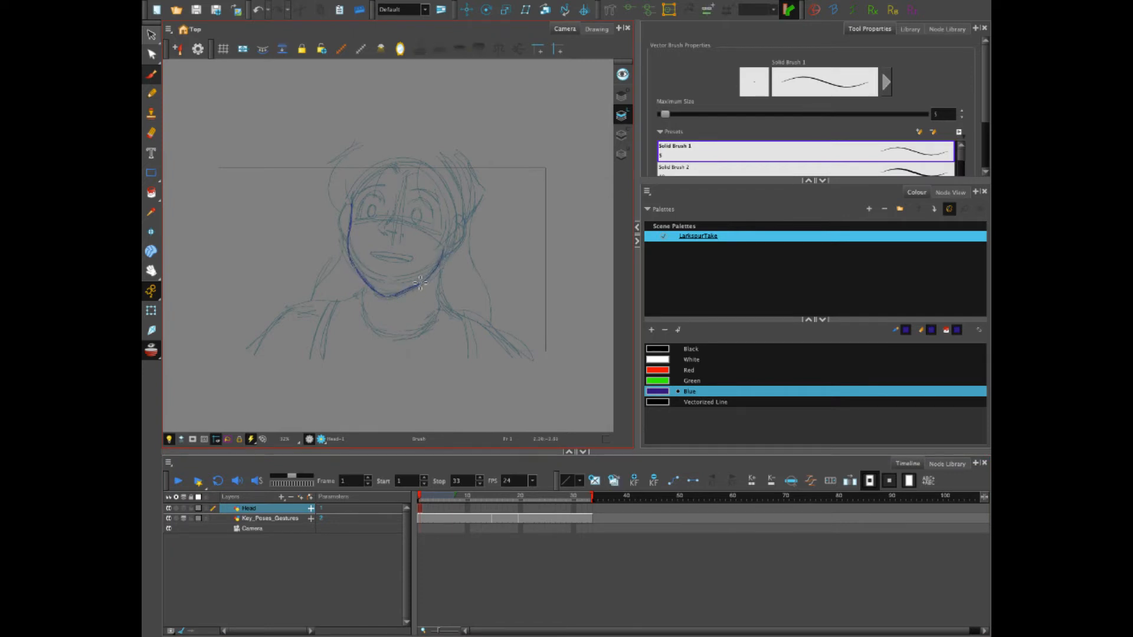
mouse_move(395, 202)
left_mouse_down()
mouse_move(386, 229)
mouse_move(400, 237)
mouse_move(388, 231)
mouse_move(397, 222)
mouse_move(348, 244)
left_mouse_up()
mouse_move(455, 221)
left_mouse_down()
mouse_move(449, 254)
mouse_move(466, 231)
mouse_move(447, 160)
left_mouse_up()
left_click_drag(365, 167, 367, 169)
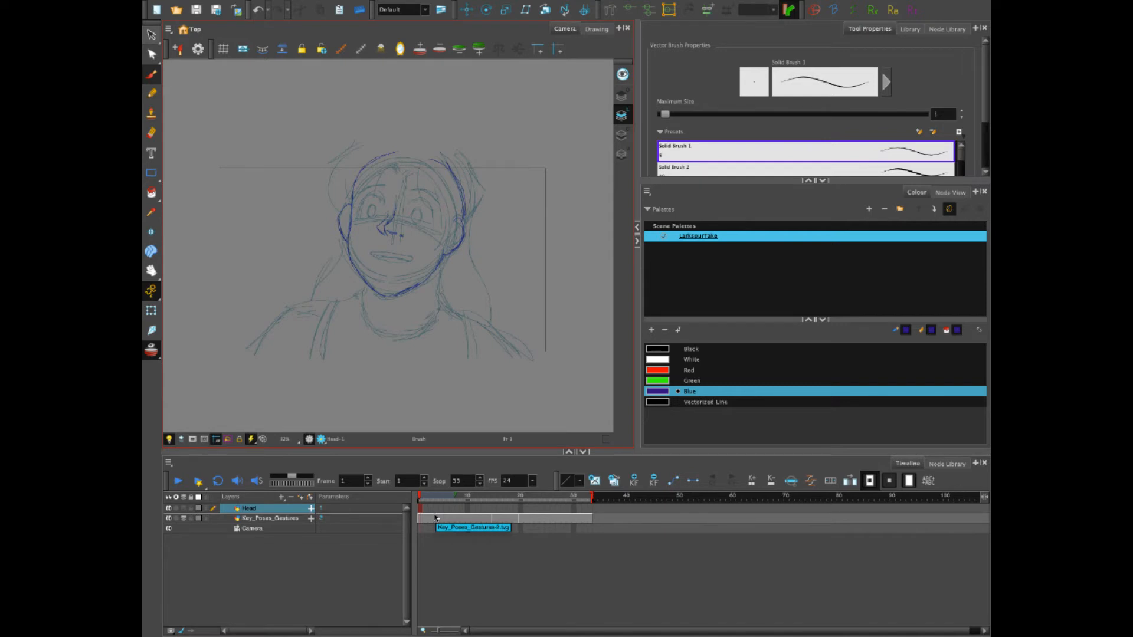
Turn off onion skin for Key_Poses_Gestures and draw the lowered head's jaw, nose, ears and cranium on the Head layer at frame 15.
left_click(495, 510)
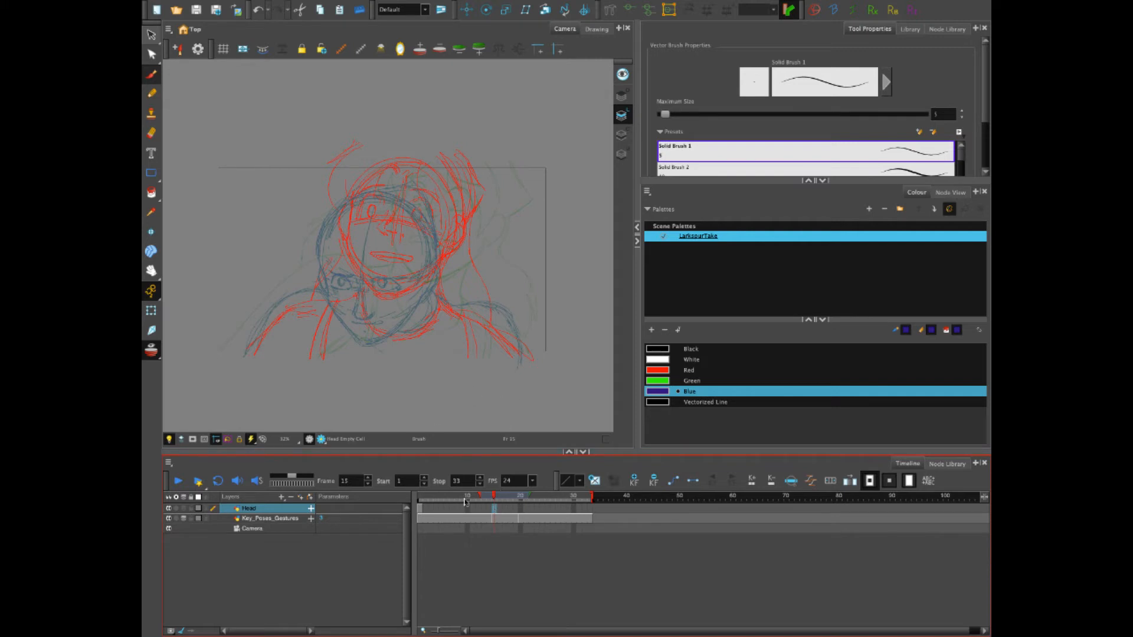
left_click(183, 519)
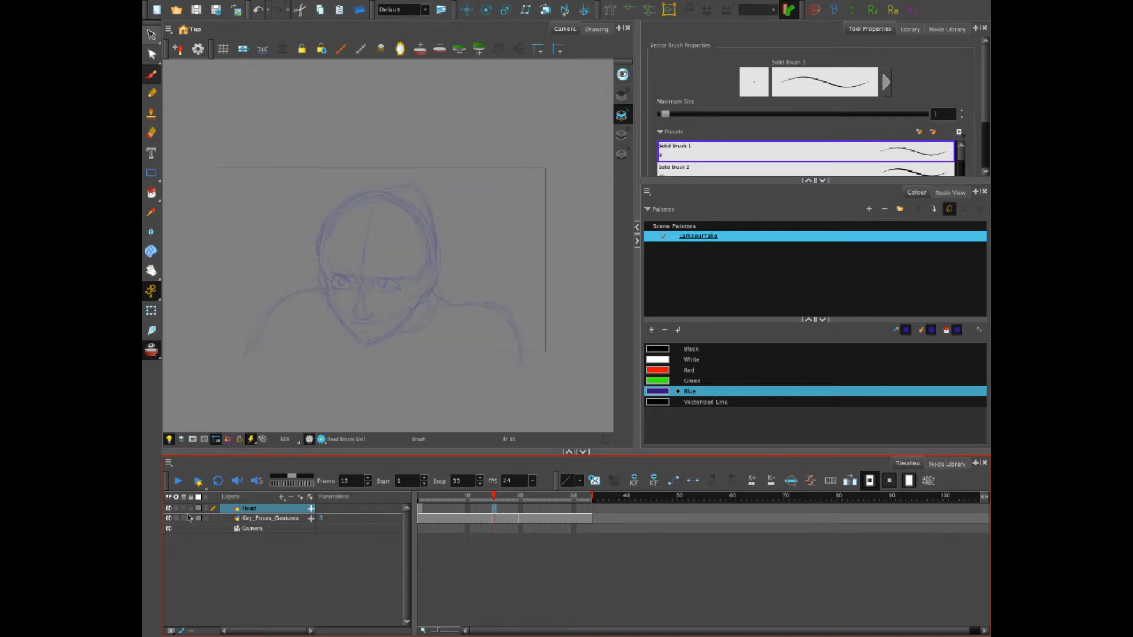
mouse_move(320, 269)
left_mouse_down()
mouse_move(332, 313)
mouse_move(362, 346)
mouse_move(391, 338)
mouse_move(416, 308)
mouse_move(357, 290)
mouse_move(373, 314)
left_mouse_up()
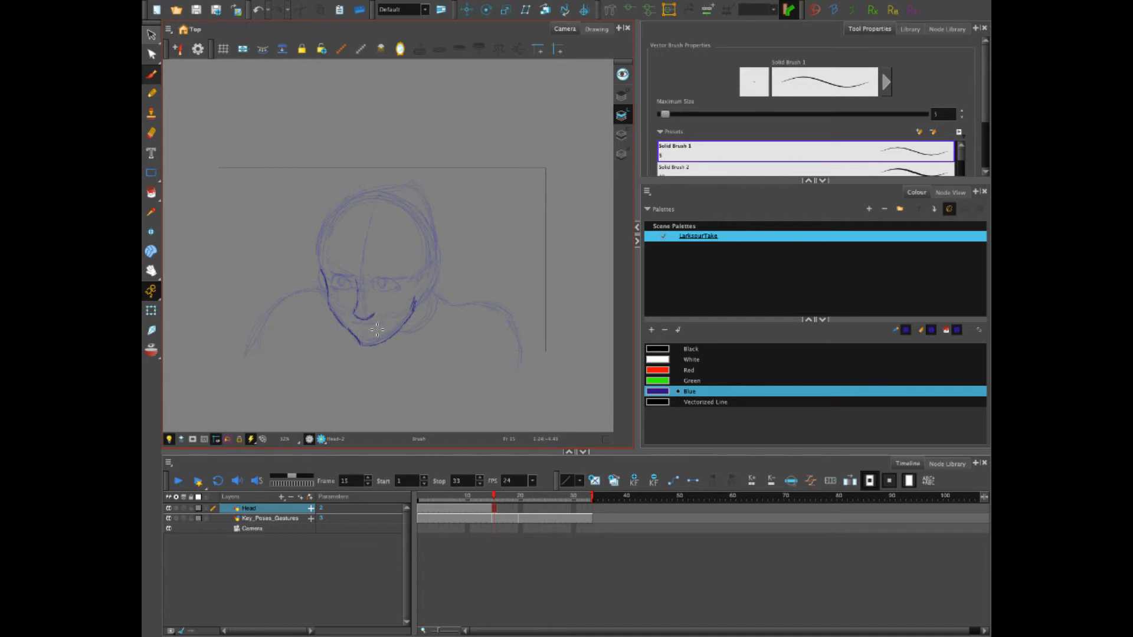
mouse_move(421, 276)
left_mouse_down()
mouse_move(429, 270)
mouse_move(421, 300)
mouse_move(432, 293)
left_mouse_up()
mouse_move(321, 270)
left_mouse_down()
mouse_move(327, 296)
mouse_move(333, 218)
mouse_move(319, 257)
mouse_move(335, 212)
mouse_move(407, 196)
mouse_move(392, 195)
mouse_move(420, 207)
mouse_move(435, 269)
left_mouse_up()
left_click_drag(399, 194, 440, 270)
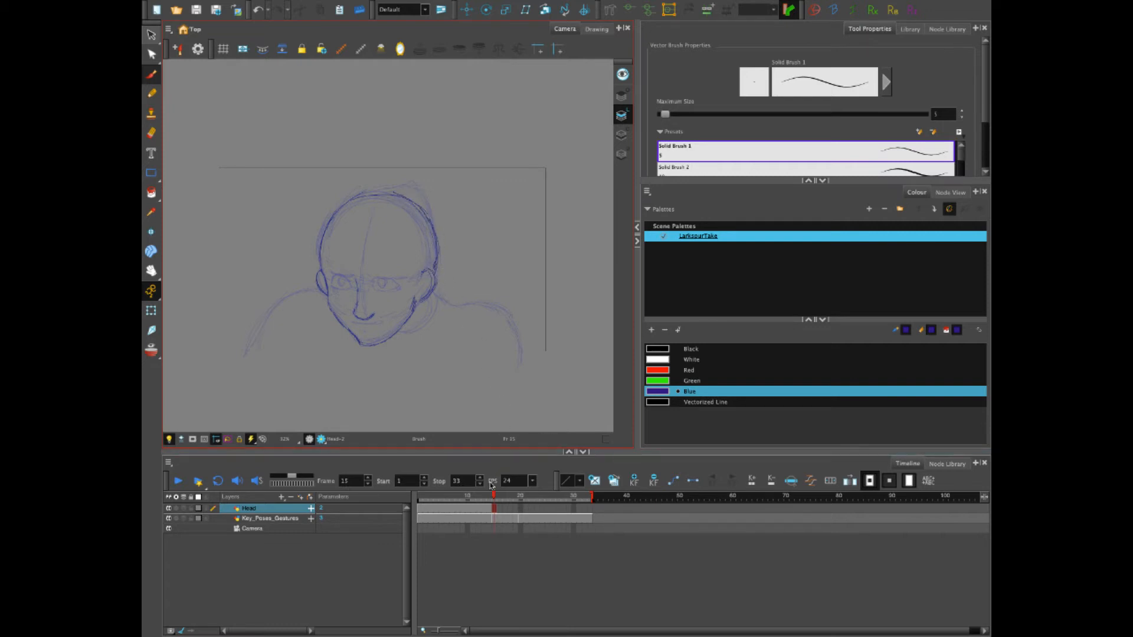
Draw curved guidelines across the eyes and the base of the nose on the lowered head at frame 15.
left_click_drag(493, 495, 494, 495)
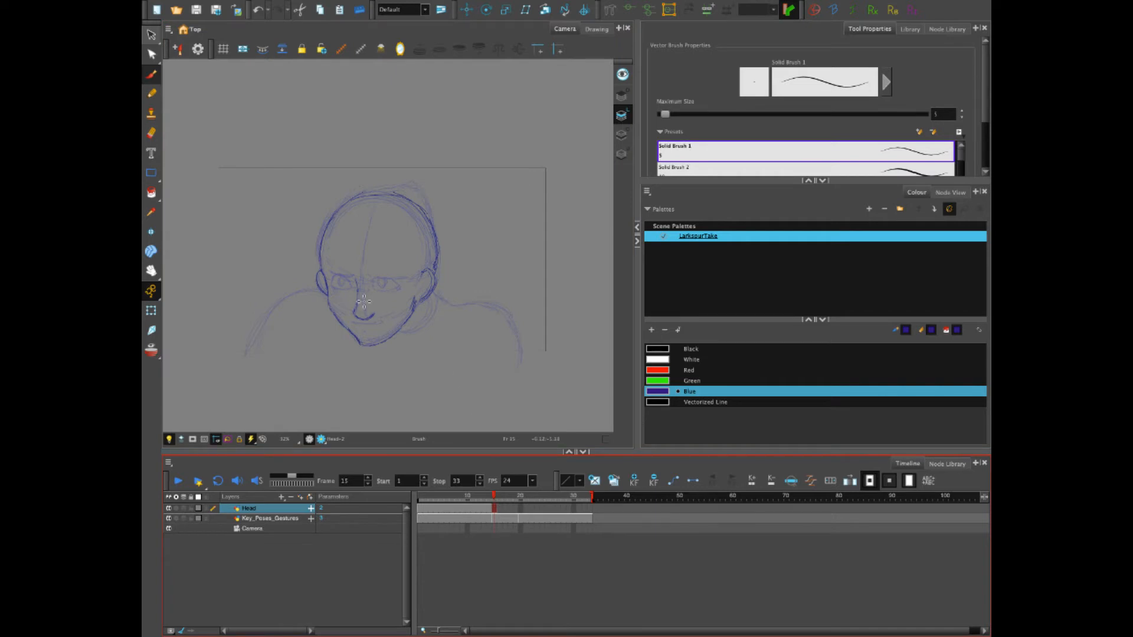
left_click_drag(328, 277, 325, 292)
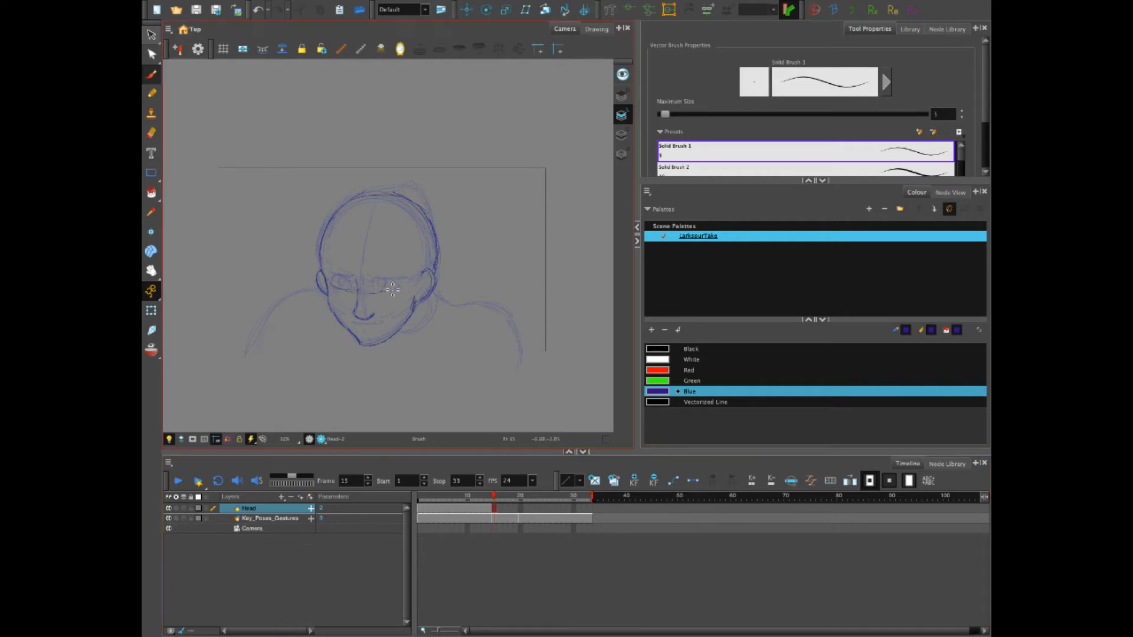
mouse_move(430, 270)
left_mouse_down()
mouse_move(354, 288)
mouse_move(323, 279)
left_mouse_up()
key("ctrl+z")
mouse_move(328, 279)
left_mouse_down()
mouse_move(362, 294)
mouse_move(430, 269)
left_mouse_up()
key("alt+s")
left_click(361, 291)
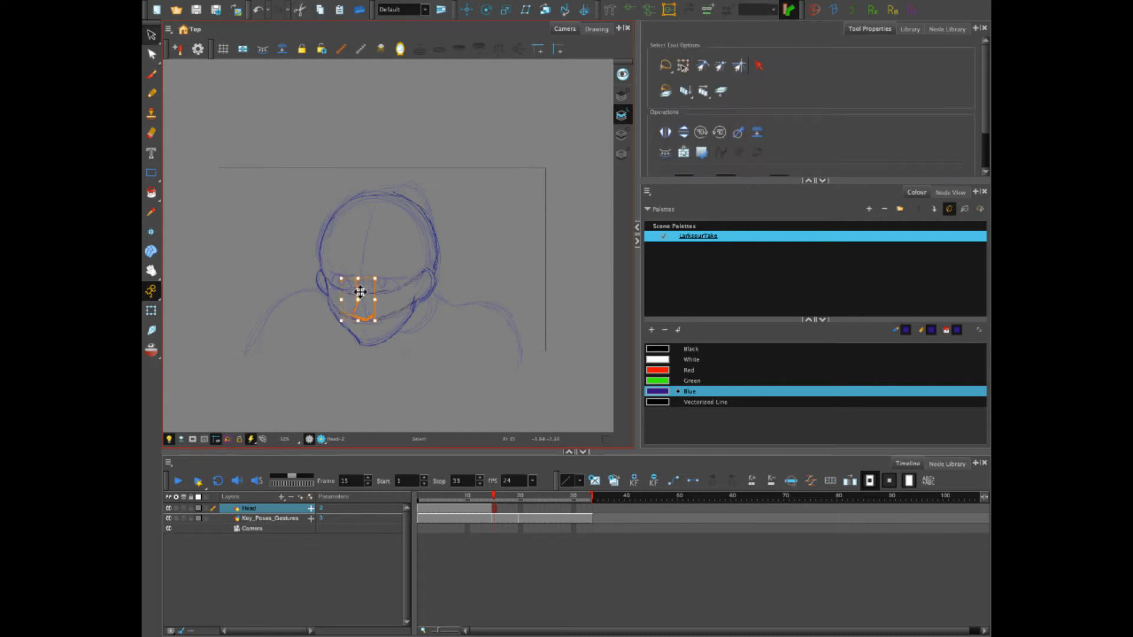
left_click(364, 235)
key("ctrl+z")
key("ctrl+z")
left_click(151, 74)
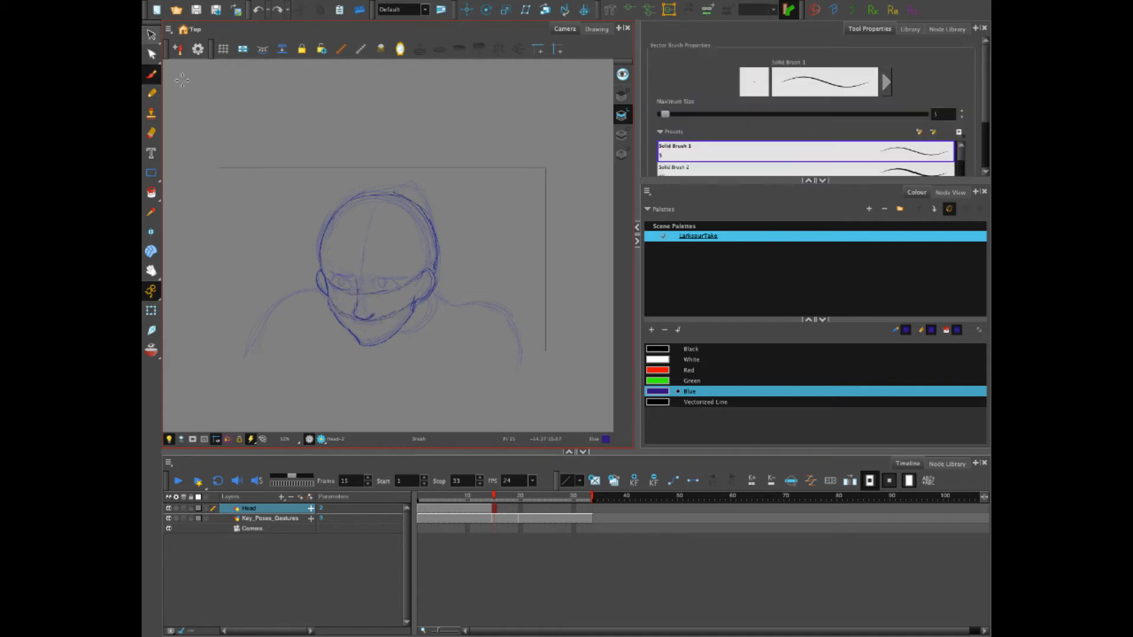
Delete the lower facial guideline strokes at frame 15, redraw the curve across the lower face, and go to the frame 1 drawing.
key("alt+s")
left_click(397, 314)
left_click(348, 314, "shift")
key("Delete")
key("alt+b")
mouse_move(328, 306)
left_mouse_down()
mouse_move(358, 320)
mouse_move(411, 306)
left_mouse_up()
key("f")
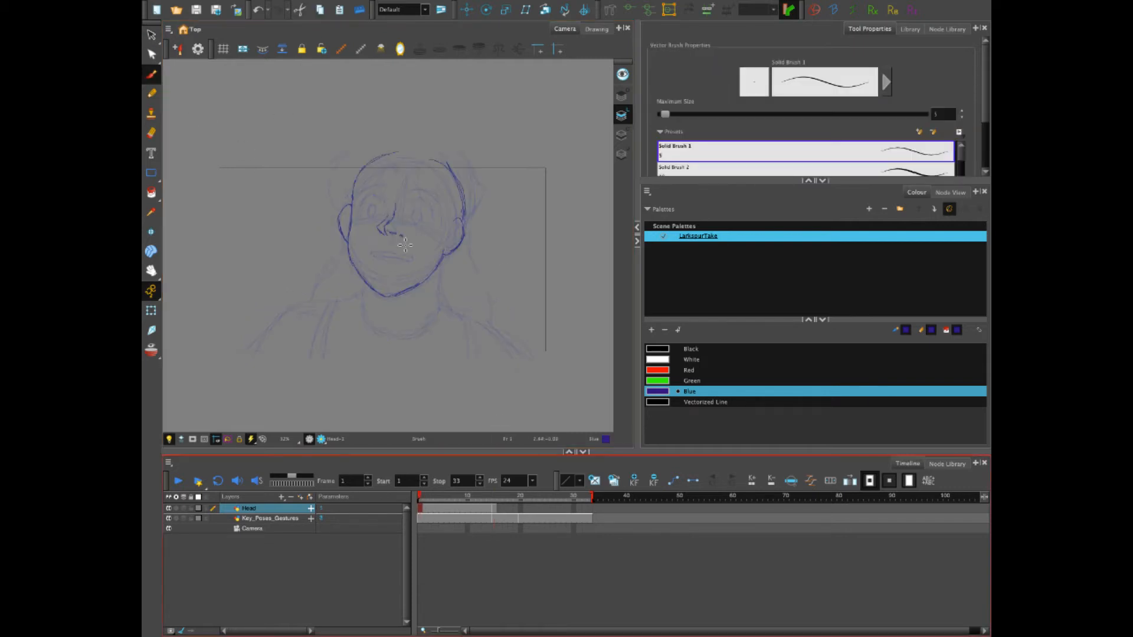
Draw curved guidelines across the eyes and the base of the nose on the Head layer at frame 1.
left_click_drag(351, 207, 384, 197)
left_click(495, 508)
left_click(422, 509)
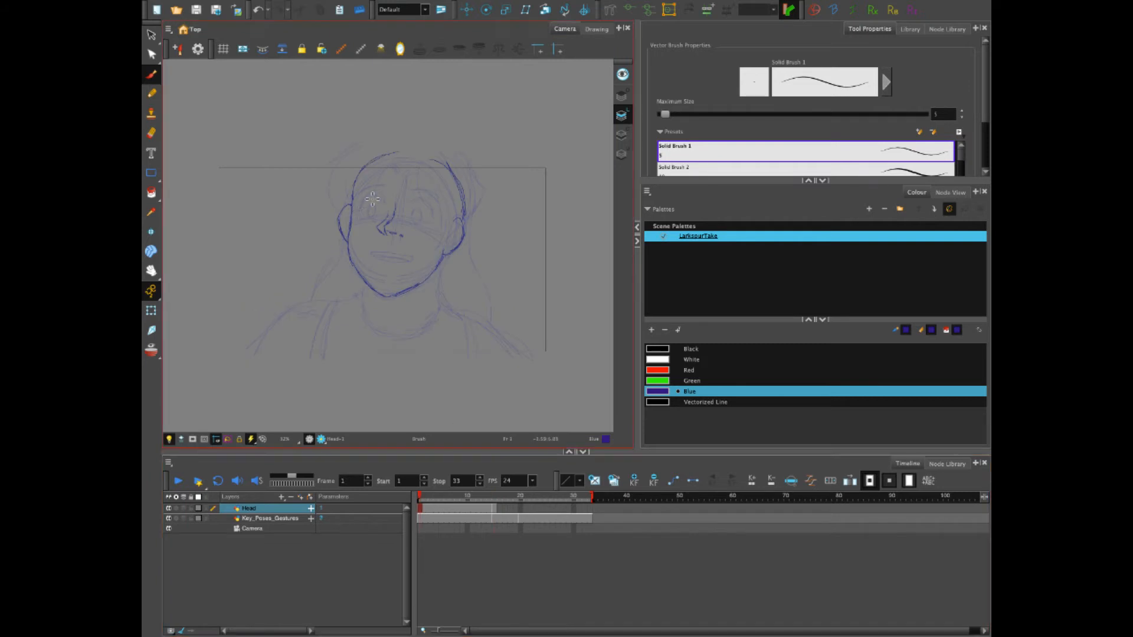
key("ctrl+z")
left_click_drag(348, 234, 445, 253)
left_click_drag(421, 203, 357, 211)
Add a higher curved eye-line guideline across the lowered head at frame 15, redoing the first stroke.
left_click(494, 508)
left_click_drag(323, 274, 401, 280)
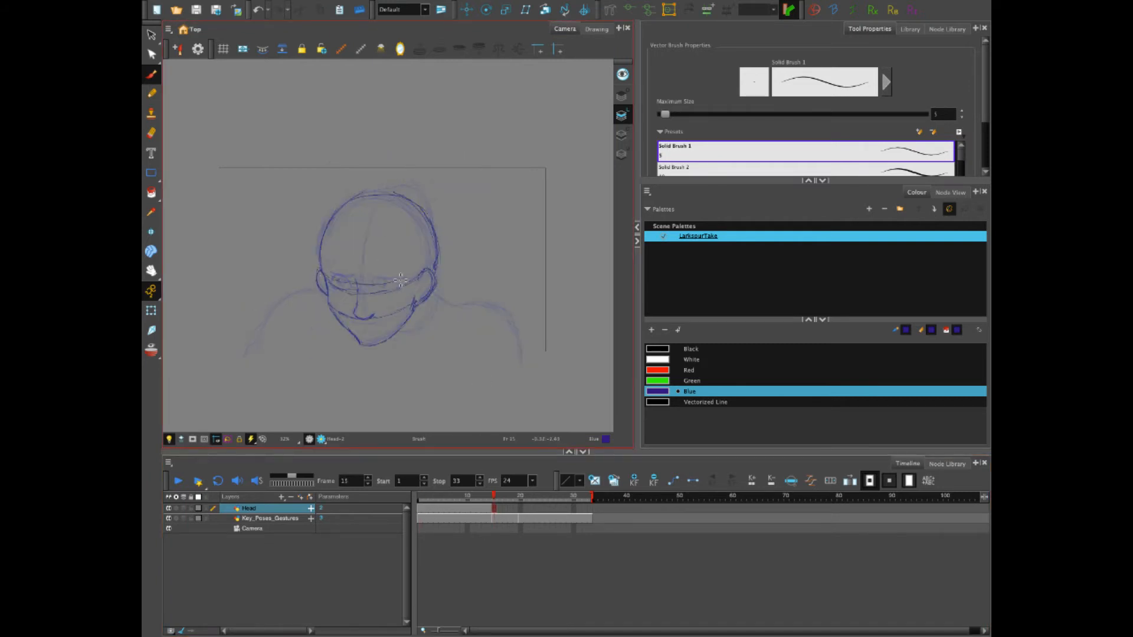
key("ctrl+z")
mouse_move(328, 275)
left_mouse_down()
mouse_move(420, 276)
mouse_move(425, 296)
mouse_move(438, 281)
left_mouse_up()
Draw the face contour, chin, ears and nose of the third pose on the Head layer at frame 20.
left_click(519, 510)
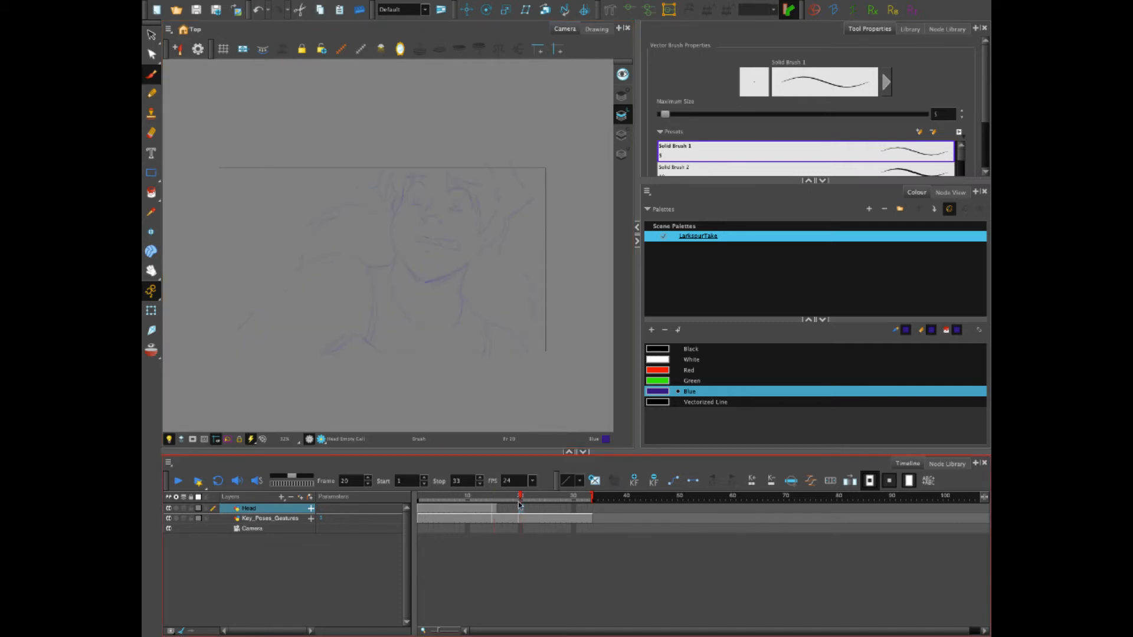
mouse_move(403, 189)
left_mouse_down()
mouse_move(394, 236)
mouse_move(415, 276)
left_mouse_up()
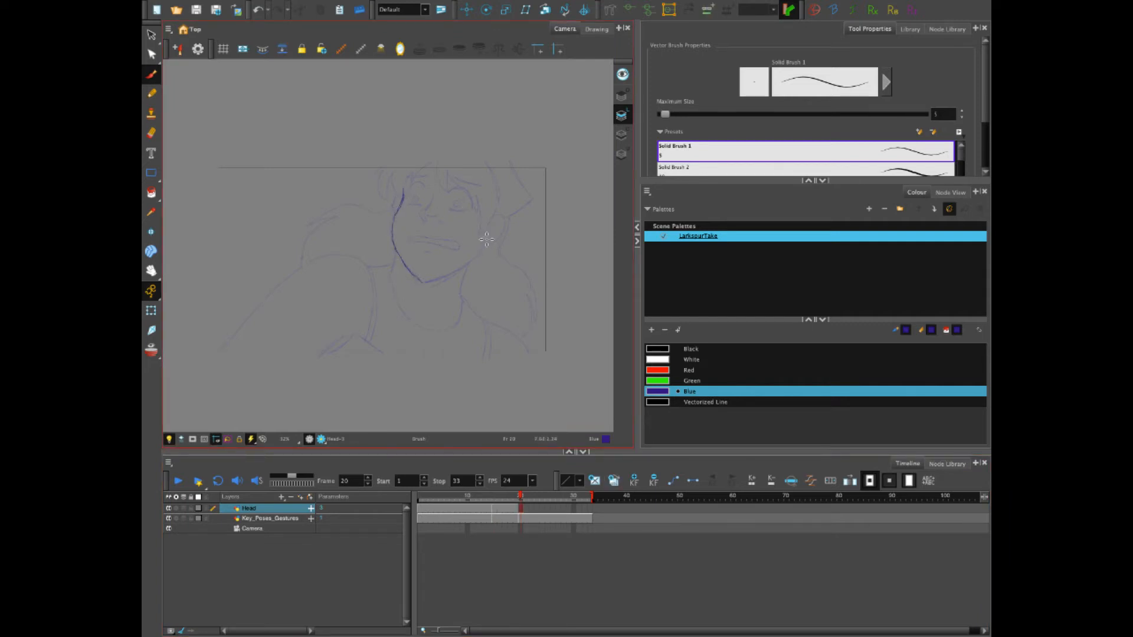
mouse_move(486, 238)
left_mouse_down()
mouse_move(470, 267)
mouse_move(426, 282)
left_mouse_up()
mouse_move(400, 258)
left_mouse_down()
mouse_move(422, 284)
mouse_move(458, 273)
mouse_move(421, 285)
mouse_move(453, 274)
mouse_move(424, 285)
mouse_move(436, 285)
left_mouse_up()
mouse_move(496, 221)
left_mouse_down()
mouse_move(505, 229)
mouse_move(483, 247)
left_mouse_up()
mouse_move(398, 251)
left_mouse_down()
mouse_move(426, 280)
mouse_move(472, 256)
mouse_move(405, 256)
mouse_move(432, 286)
left_mouse_up()
key("e")
left_click_drag(492, 217, 503, 220)
mouse_move(404, 198)
left_mouse_down()
mouse_move(393, 208)
mouse_move(438, 220)
left_mouse_up()
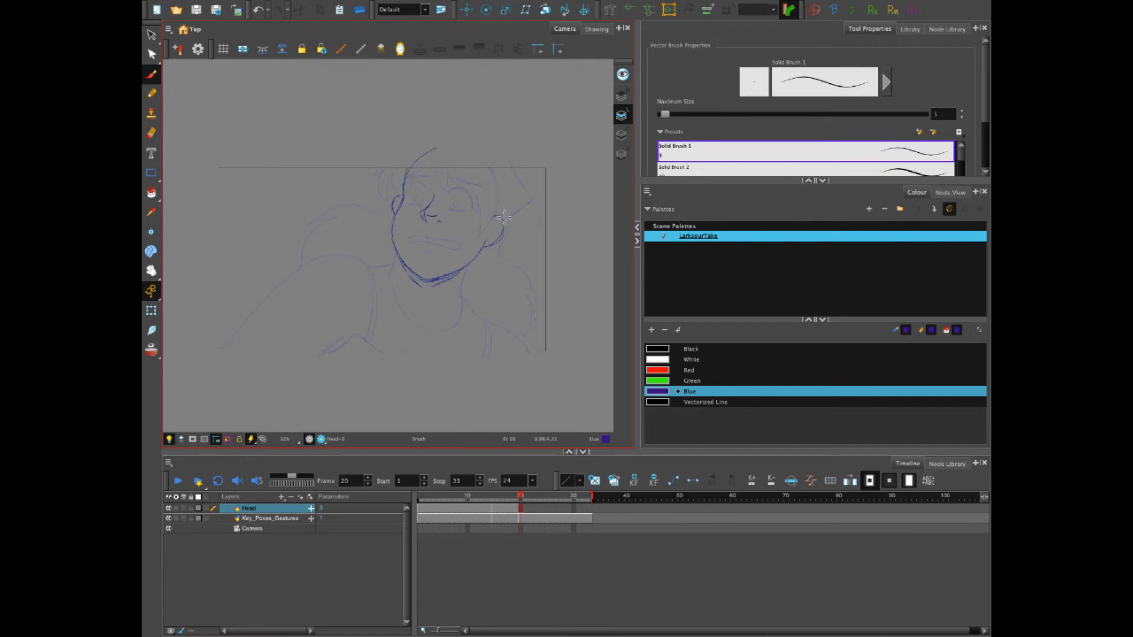
Draw the rounded cranium over the frame 20 head, joining it to the back of the ear.
mouse_move(503, 162)
left_mouse_down()
mouse_move(504, 218)
mouse_move(518, 249)
mouse_move(506, 167)
left_mouse_up()
key("e")
key("alt+b")
mouse_move(510, 212)
left_mouse_down()
mouse_move(481, 160)
mouse_move(423, 160)
mouse_move(474, 152)
mouse_move(448, 155)
mouse_move(510, 202)
mouse_move(462, 154)
mouse_move(438, 147)
mouse_move(490, 165)
left_mouse_up()
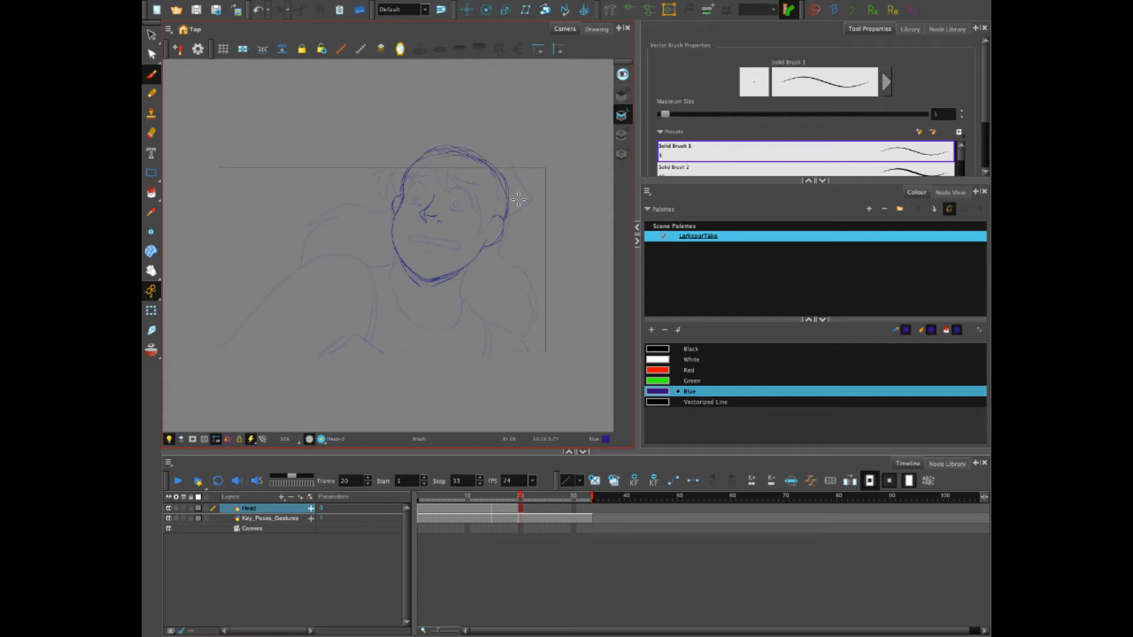
mouse_move(505, 218)
left_mouse_down()
mouse_move(509, 189)
mouse_move(474, 151)
mouse_move(494, 160)
mouse_move(509, 207)
left_mouse_up()
Extend the exposure of the frame 20 head drawing to frame 33.
mouse_move(520, 496)
left_mouse_down()
mouse_move(479, 496)
mouse_move(518, 497)
left_mouse_up()
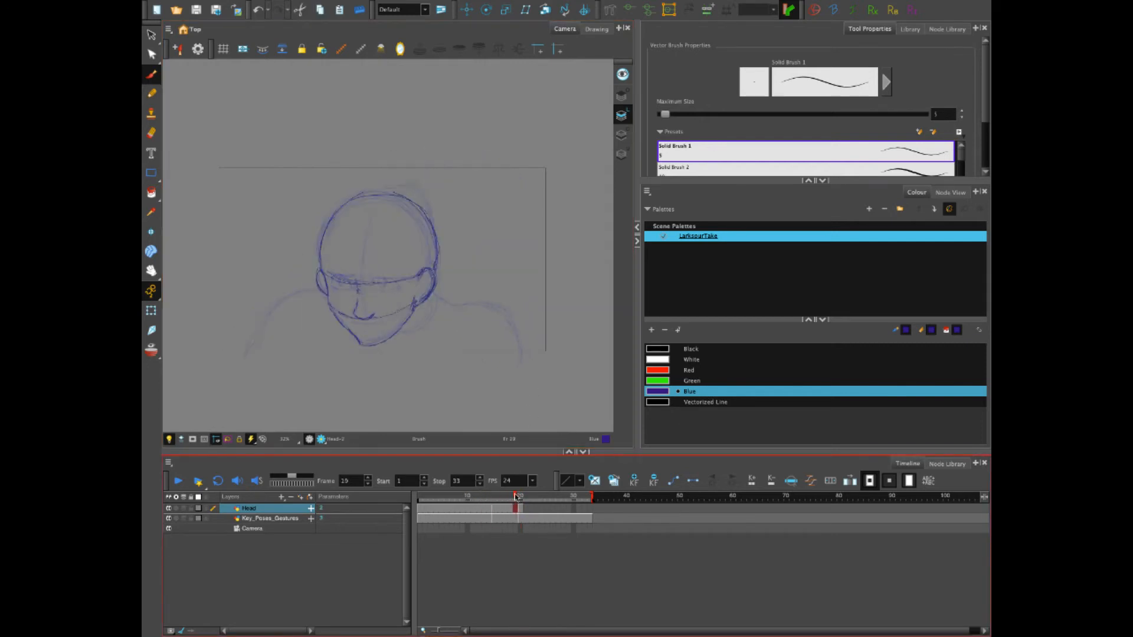
left_click(592, 506)
key("F5")
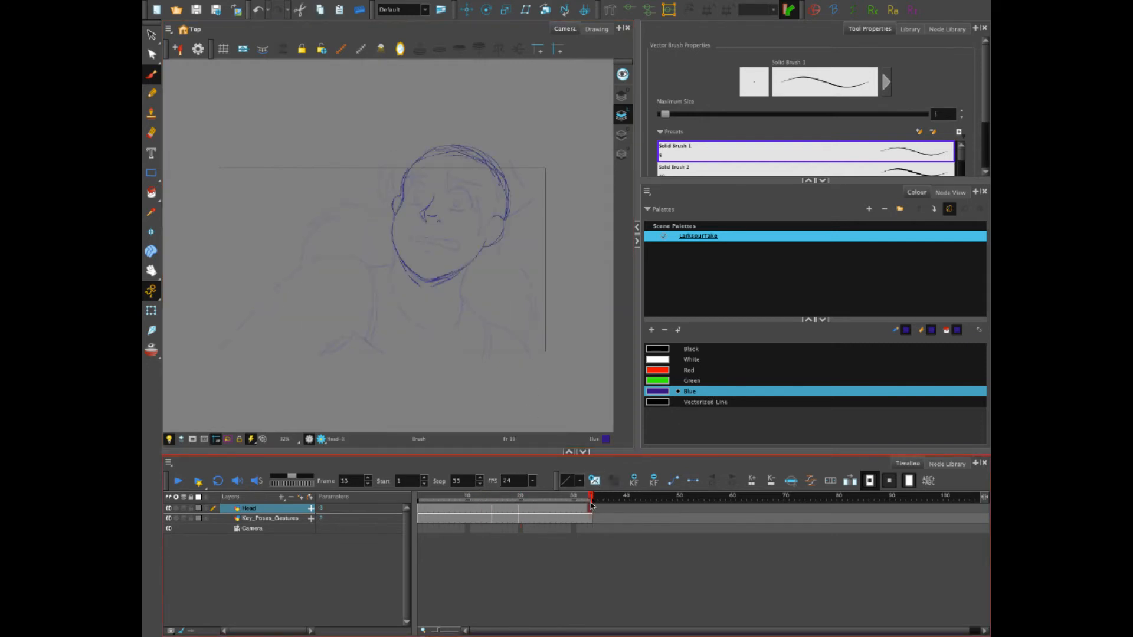
Clear the Head layer's exposures before the frame 15 pose, from frame 11 to 14, and turn on onion skin.
mouse_move(487, 505)
left_mouse_down()
mouse_move(465, 510)
mouse_move(494, 510)
mouse_move(472, 517)
left_mouse_up()
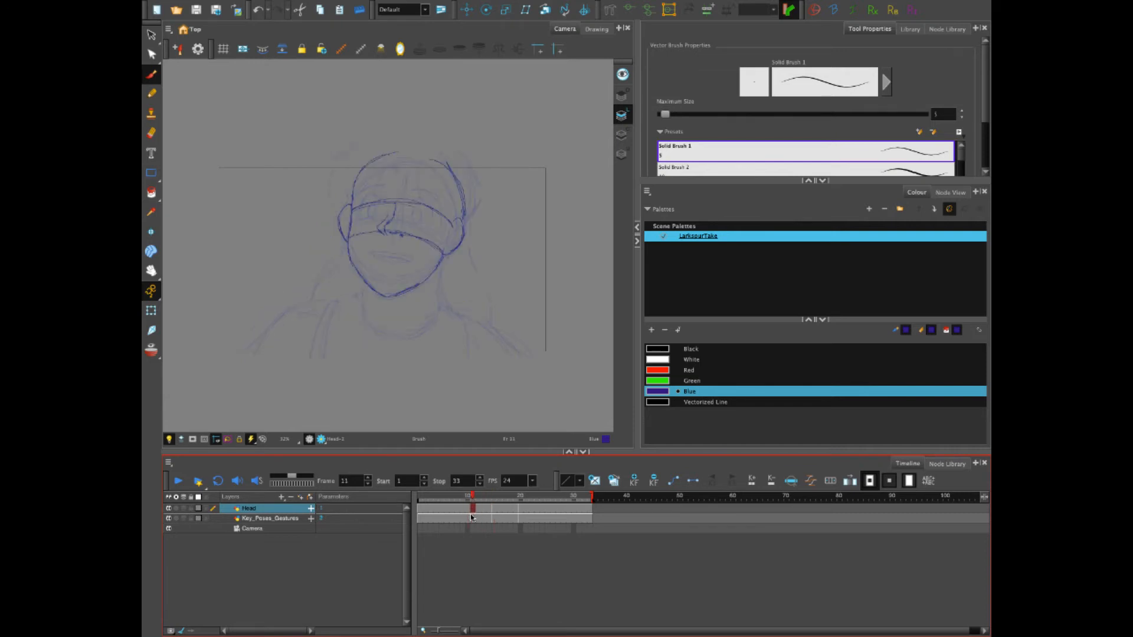
left_click(494, 511)
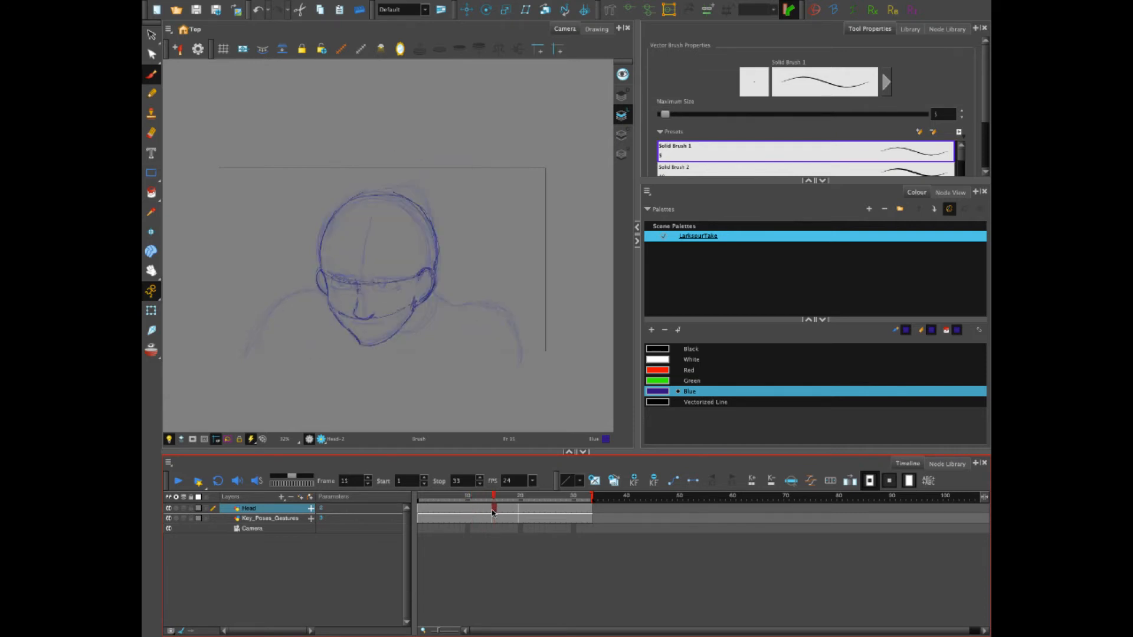
left_click(476, 512)
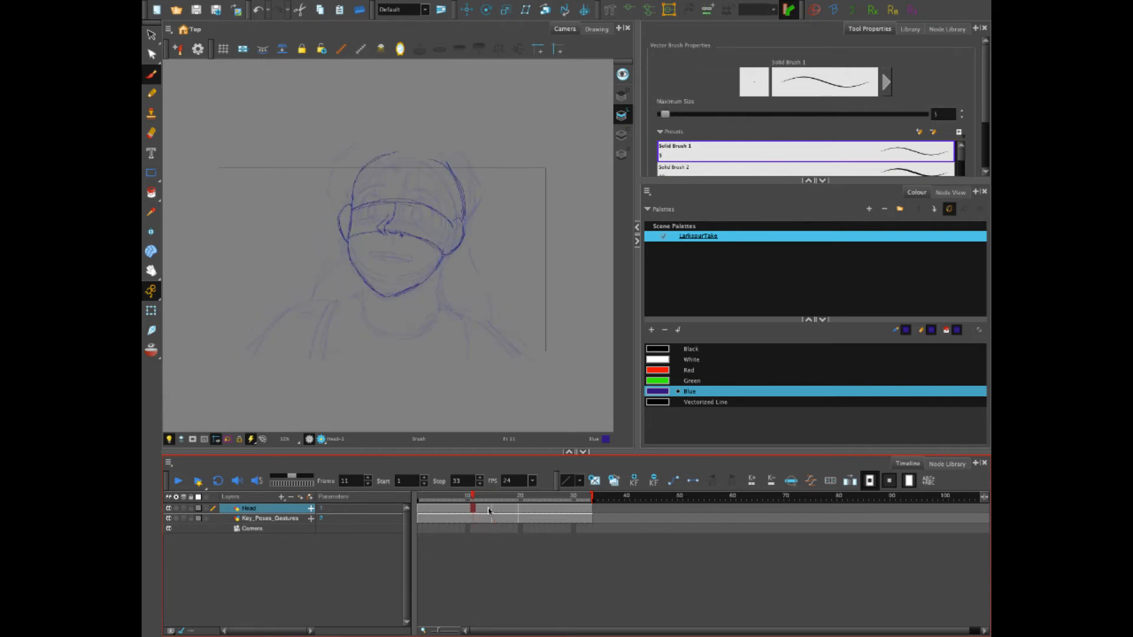
left_click(488, 509, "shift")
key("Delete")
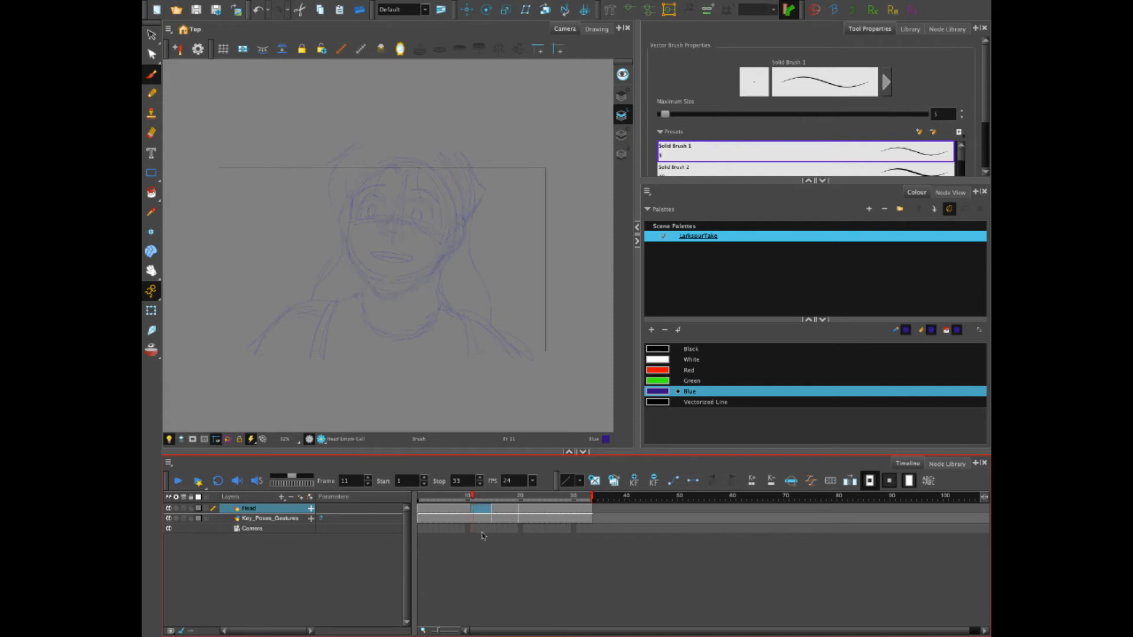
key("alt+o")
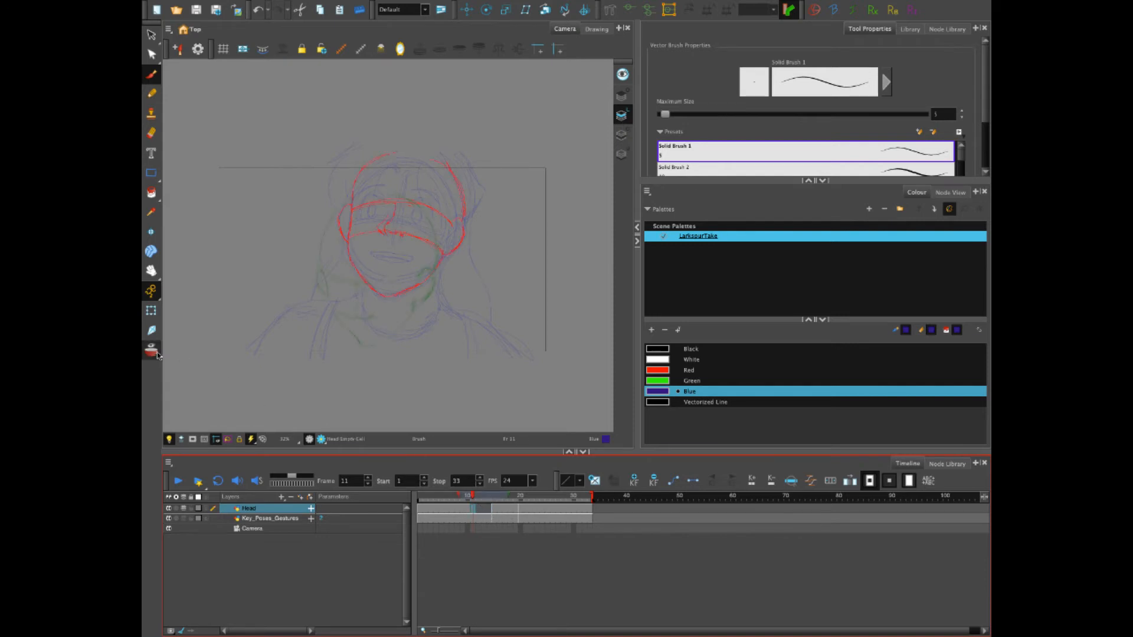
left_click(469, 510)
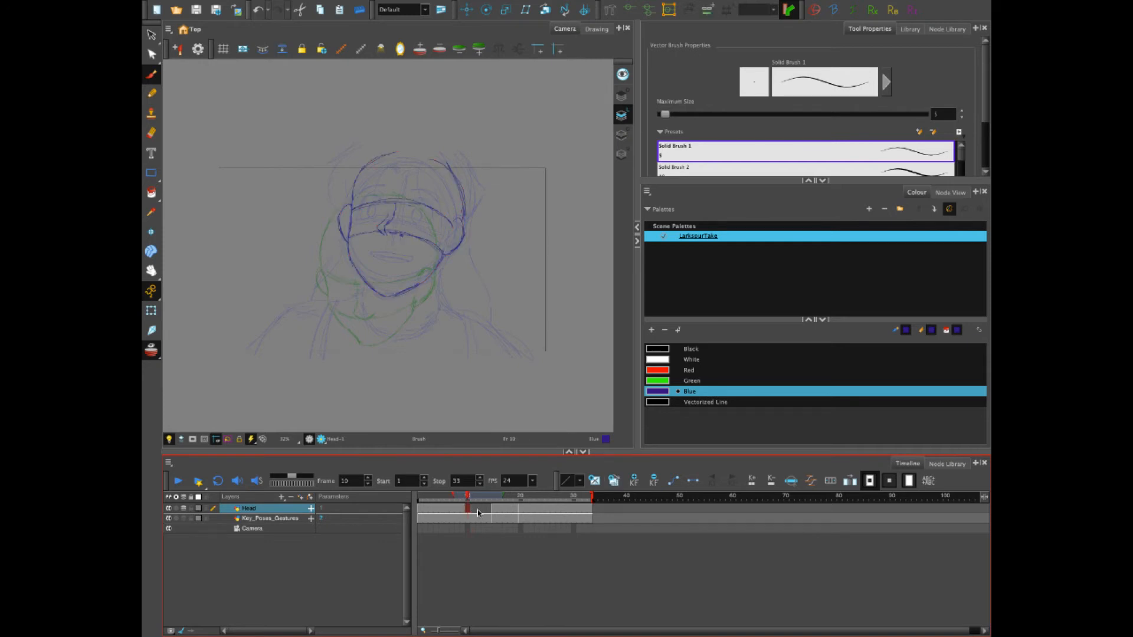
key("Delete")
Sketch an in-between head at frame 14 with cranium oval, jaw, ears, nose, centre line and curved facial guidelines.
left_click(486, 510)
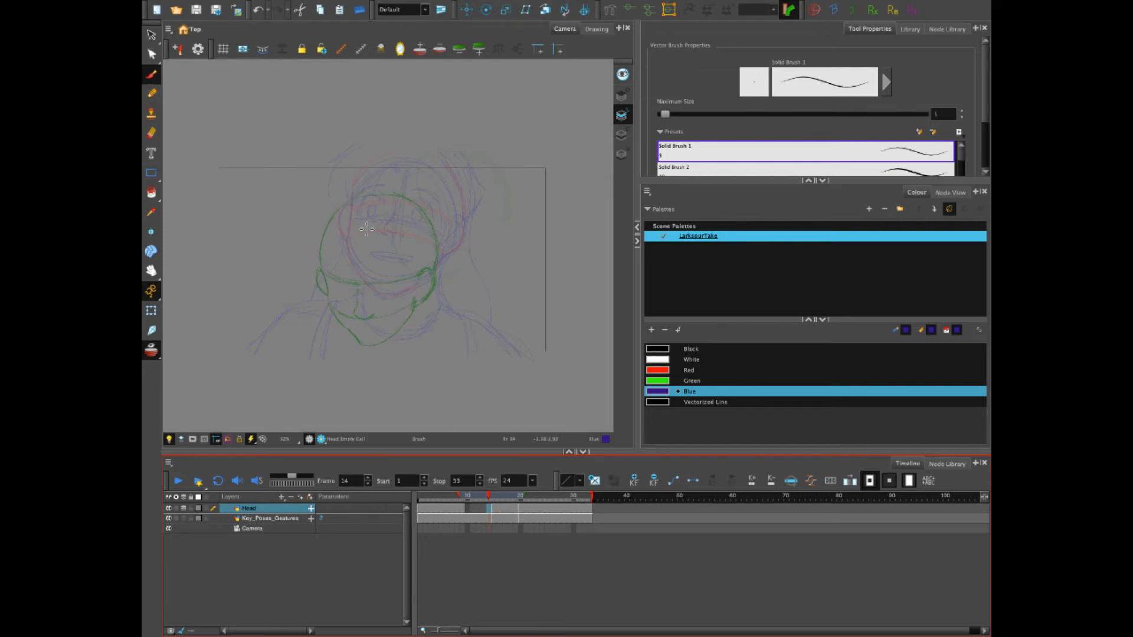
left_click_drag(534, 500, 488, 498)
mouse_move(349, 202)
left_mouse_down()
mouse_move(340, 268)
mouse_move(432, 216)
left_mouse_up()
left_click_drag(337, 250, 433, 254)
left_click_drag(381, 199, 376, 305)
mouse_move(337, 230)
left_mouse_down()
mouse_move(337, 284)
mouse_move(373, 325)
mouse_move(423, 295)
mouse_move(440, 255)
mouse_move(431, 280)
mouse_move(335, 282)
left_mouse_up()
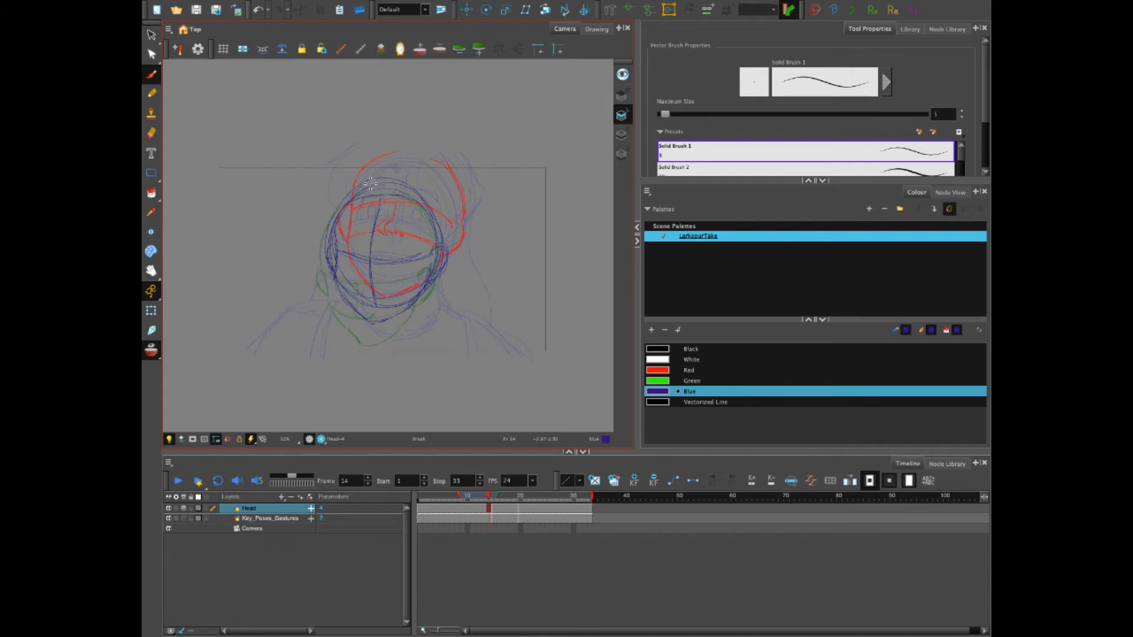
left_click_drag(370, 183, 447, 251)
left_click_drag(364, 286, 425, 282)
left_click_drag(368, 249, 365, 290)
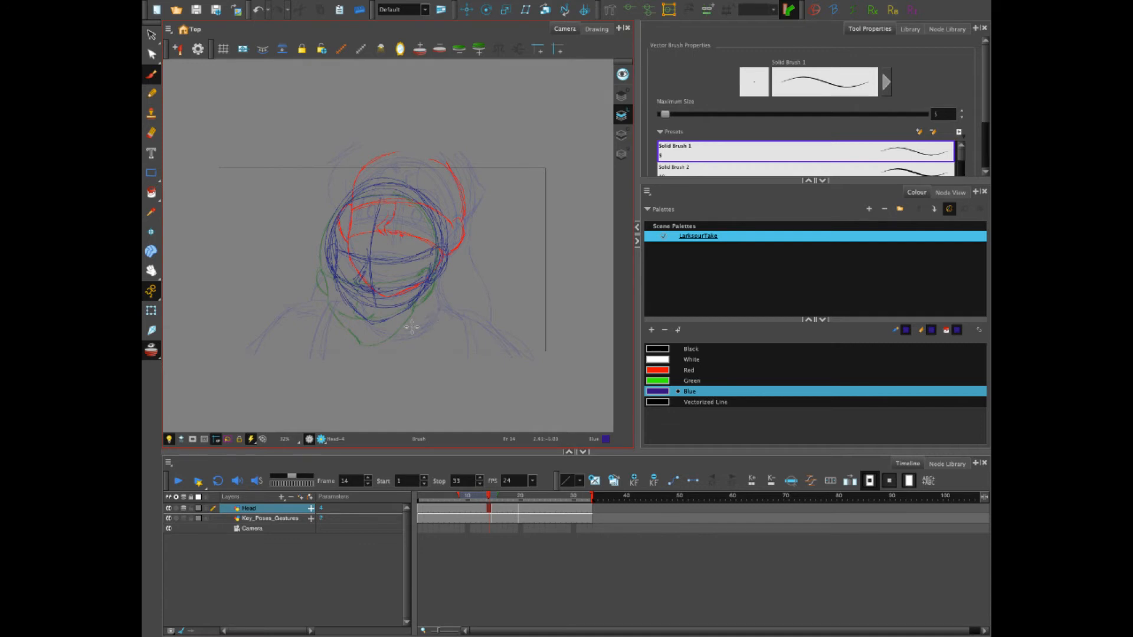
Clear the Head exposure at frame 13 and try a head oval there for another in-between.
left_click(485, 509)
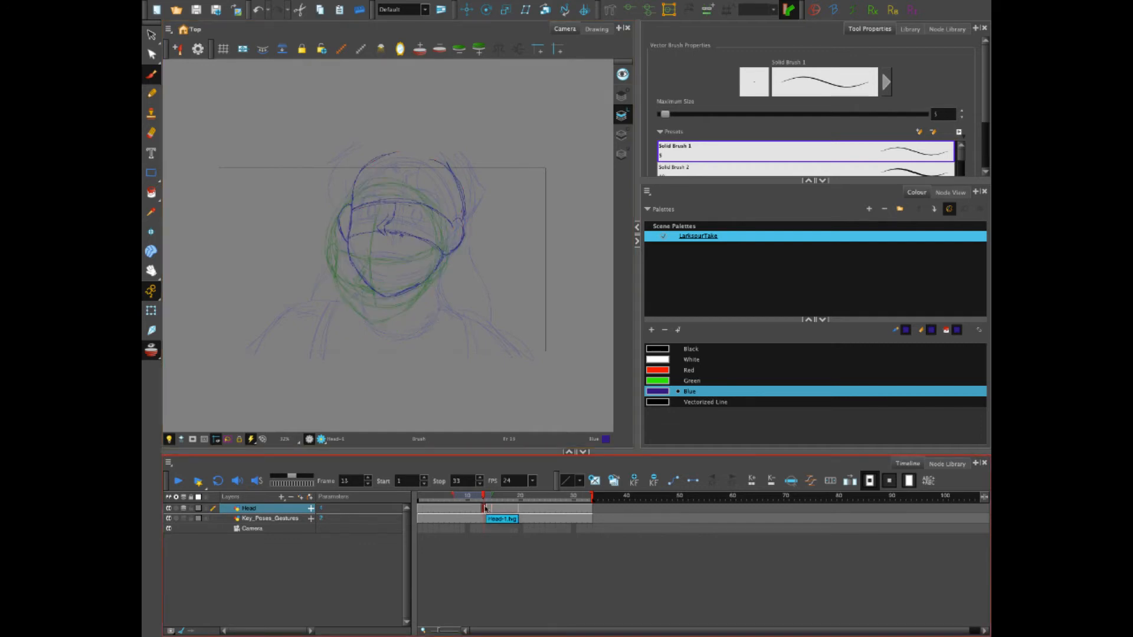
key("Delete")
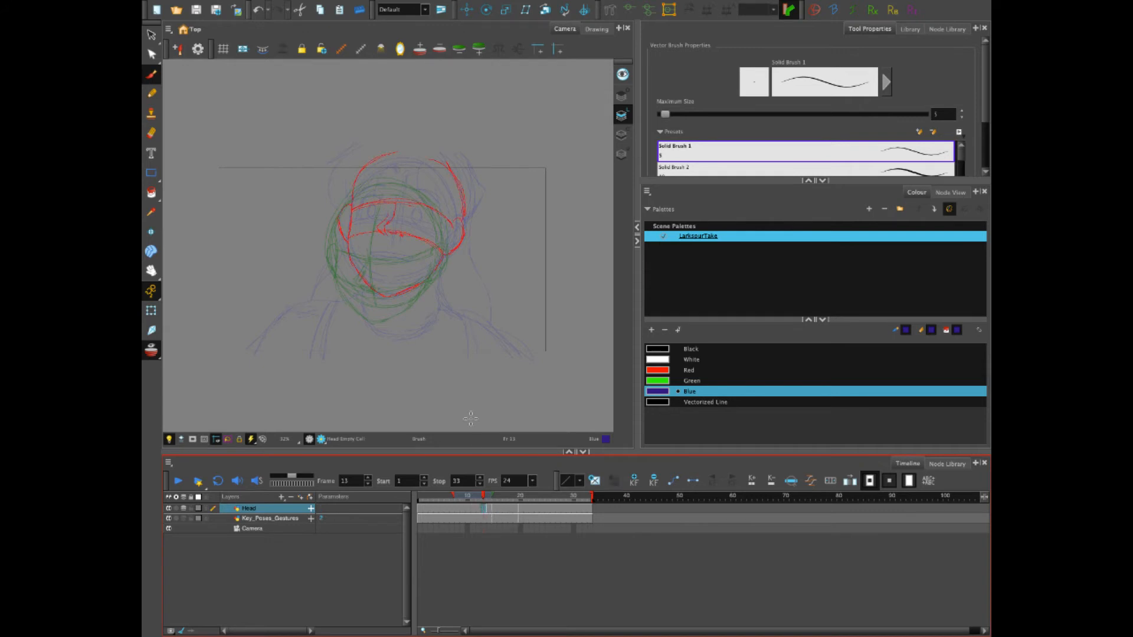
mouse_move(359, 185)
left_mouse_down()
mouse_move(341, 236)
mouse_move(382, 300)
mouse_move(440, 235)
mouse_move(358, 197)
mouse_move(391, 304)
mouse_move(411, 185)
mouse_move(360, 294)
mouse_move(423, 202)
mouse_move(345, 275)
mouse_move(430, 209)
mouse_move(342, 273)
mouse_move(429, 208)
mouse_move(351, 285)
mouse_move(442, 213)
left_mouse_up()
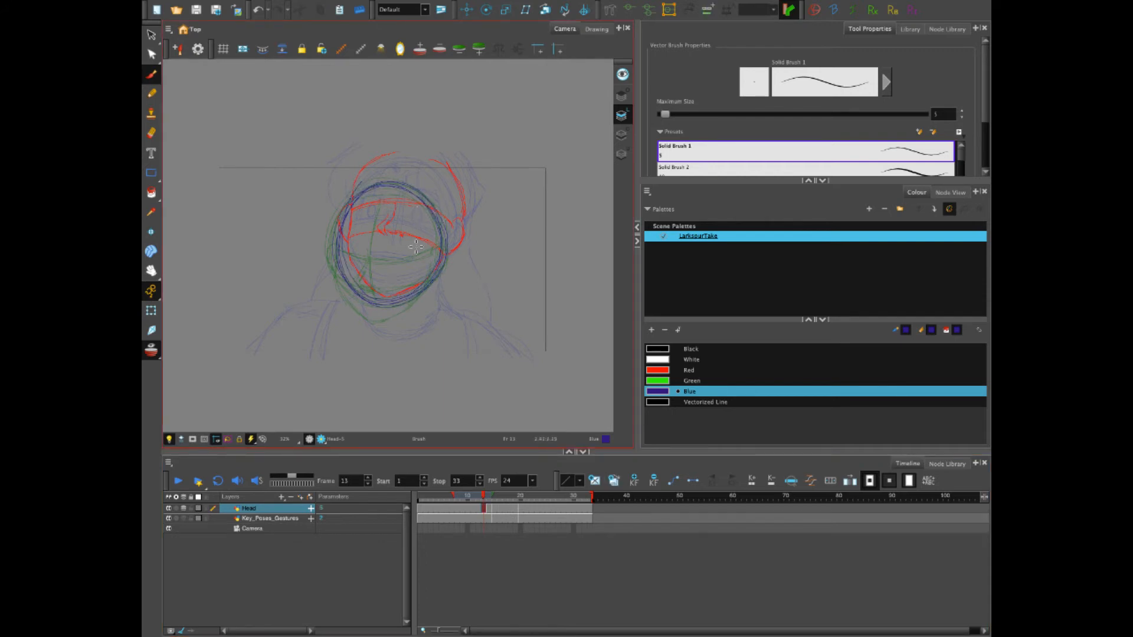
key("ctrl+z")
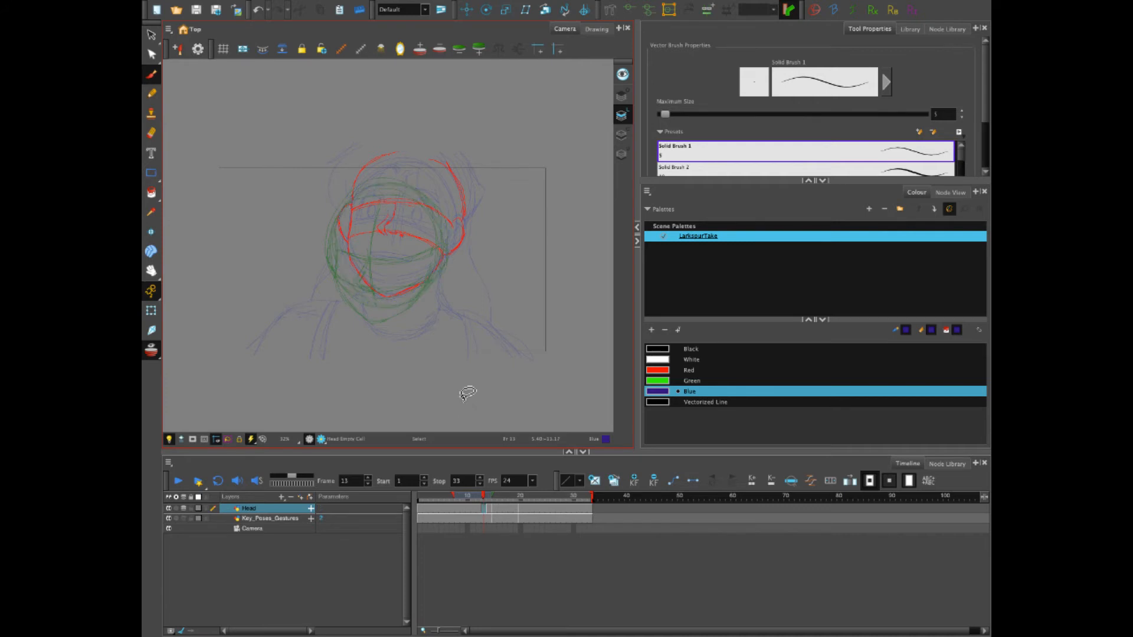
Move the in-between head drawing from frame 14 to frame 10 and clear the Head exposure at frame 11.
mouse_move(483, 498)
left_mouse_down()
mouse_move(470, 498)
mouse_move(496, 498)
mouse_move(473, 506)
mouse_move(488, 511)
mouse_move(463, 512)
left_mouse_up()
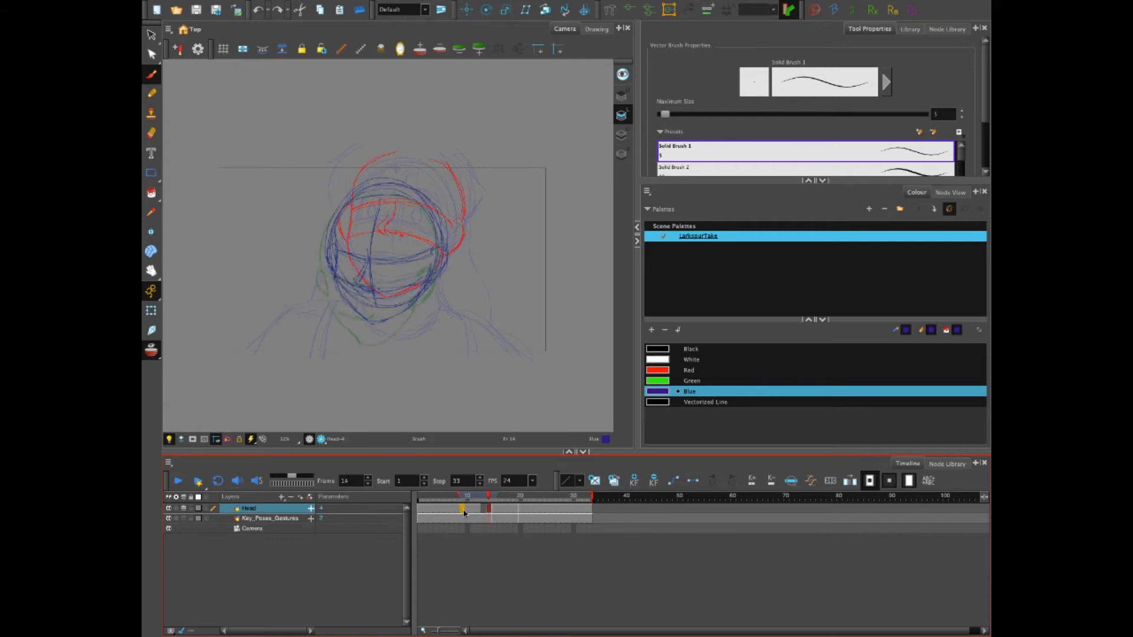
left_click(469, 511)
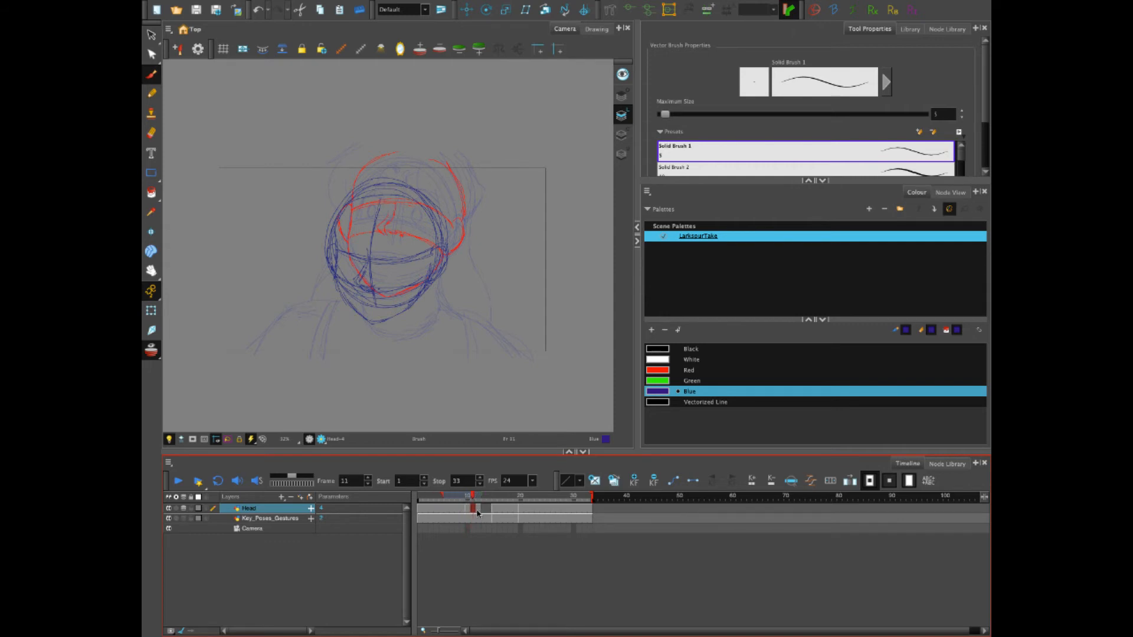
key("Delete")
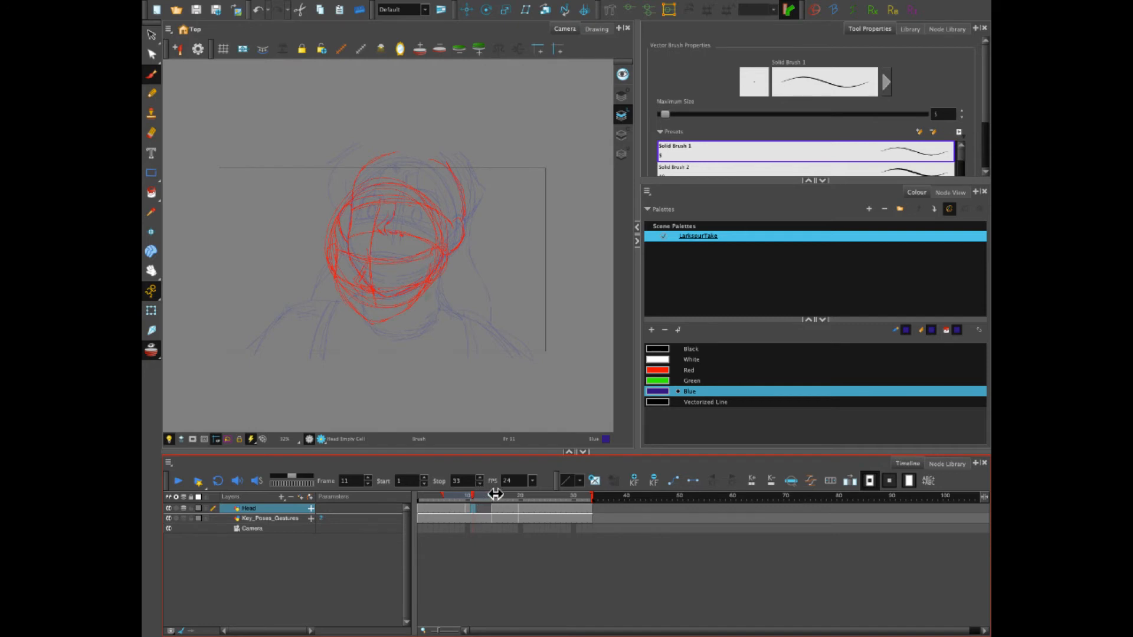
Sketch a second in-between head at frame 11 with ovals, a vertical centre line and curved eye and nose guidelines.
mouse_move(472, 500)
left_mouse_down()
mouse_move(439, 499)
mouse_move(493, 499)
mouse_move(463, 497)
left_mouse_up()
mouse_move(334, 242)
left_mouse_down()
mouse_move(387, 333)
mouse_move(342, 251)
left_mouse_up()
mouse_move(341, 306)
left_mouse_down()
mouse_move(426, 262)
mouse_move(336, 284)
mouse_move(432, 269)
mouse_move(332, 296)
mouse_move(429, 249)
mouse_move(330, 295)
mouse_move(442, 243)
mouse_move(334, 302)
mouse_move(438, 242)
mouse_move(361, 227)
left_mouse_up()
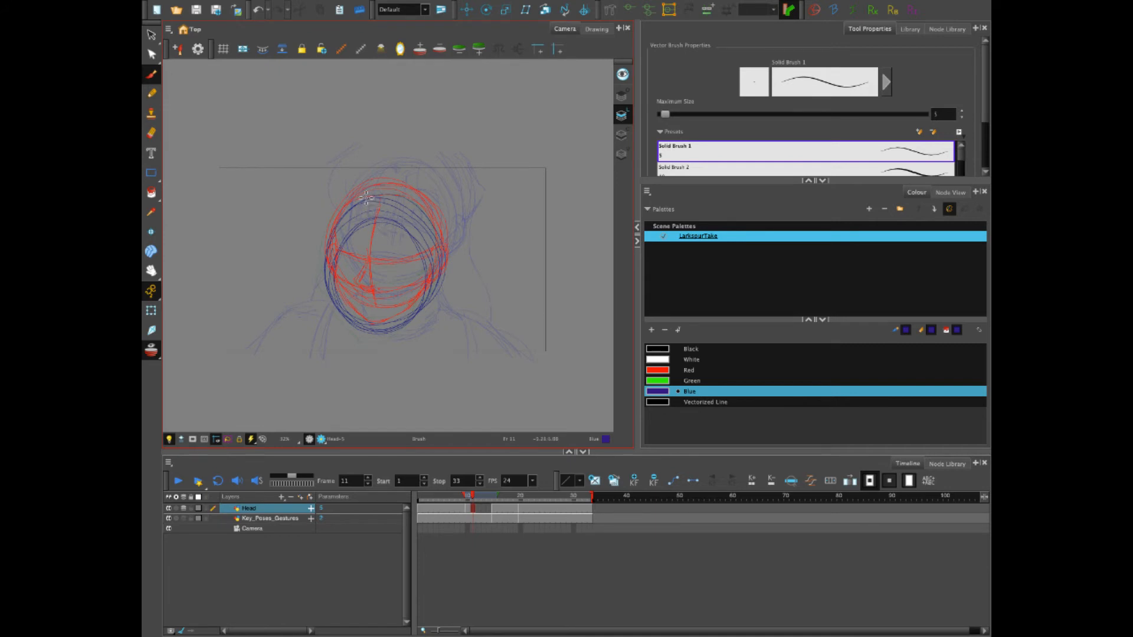
left_click_drag(366, 210, 368, 323)
key("ctrl+z")
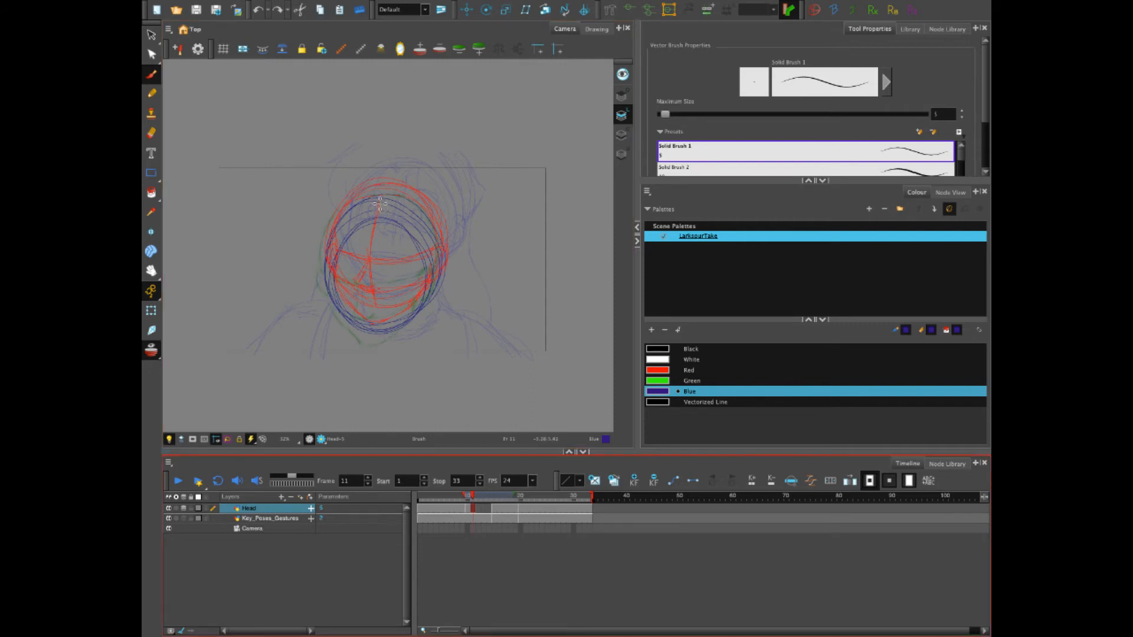
left_click_drag(376, 211, 365, 319)
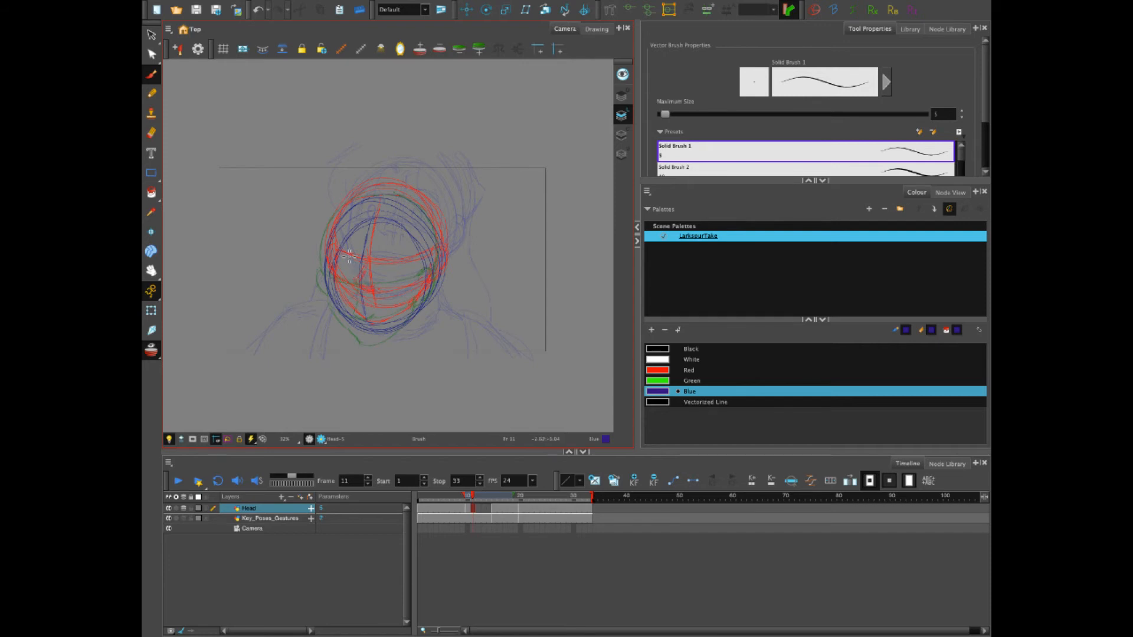
mouse_move(331, 266)
left_mouse_down()
mouse_move(383, 276)
mouse_move(432, 263)
mouse_move(402, 273)
mouse_move(339, 263)
mouse_move(362, 278)
mouse_move(342, 293)
mouse_move(334, 285)
mouse_move(371, 304)
mouse_move(420, 296)
left_mouse_up()
left_click_drag(340, 294, 426, 288)
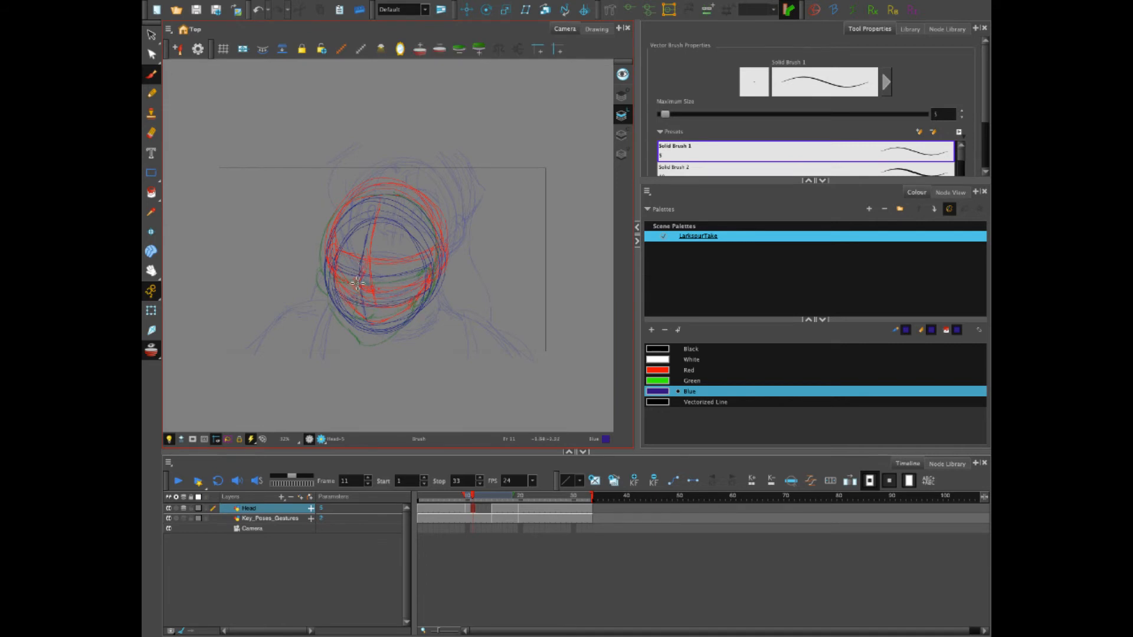
Add the nose, jaw line, ears and cranium edge to the in-between head at frame 11.
mouse_move(358, 278)
left_mouse_down()
mouse_move(354, 300)
mouse_move(365, 303)
mouse_move(352, 298)
mouse_move(366, 289)
left_mouse_up()
mouse_move(336, 250)
left_mouse_down()
mouse_move(333, 295)
mouse_move(348, 320)
left_mouse_up()
mouse_move(414, 310)
left_mouse_down()
mouse_move(379, 336)
mouse_move(414, 312)
mouse_move(374, 324)
mouse_move(332, 259)
mouse_move(339, 302)
mouse_move(362, 334)
mouse_move(379, 339)
mouse_move(414, 309)
left_mouse_up()
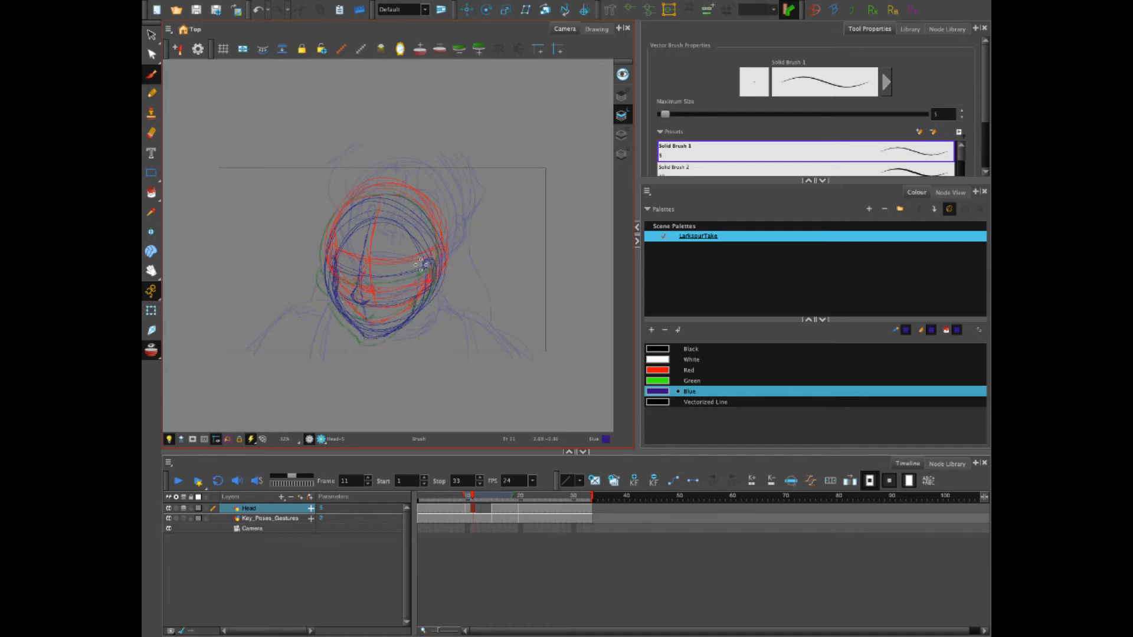
left_click_drag(423, 263, 432, 289)
left_click_drag(412, 202, 441, 255)
Turn off onion skin, compare the neighbouring head drawings, and delete the construction strokes of the frame 11 head.
left_click(152, 351)
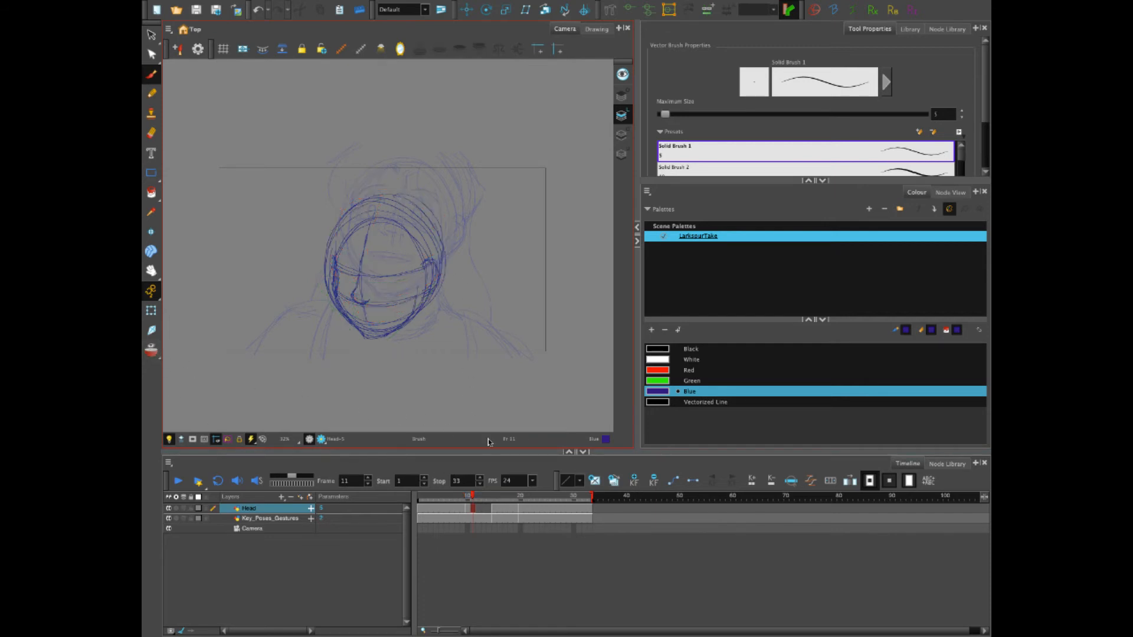
mouse_move(472, 497)
left_mouse_down()
mouse_move(462, 497)
mouse_move(472, 497)
left_mouse_up()
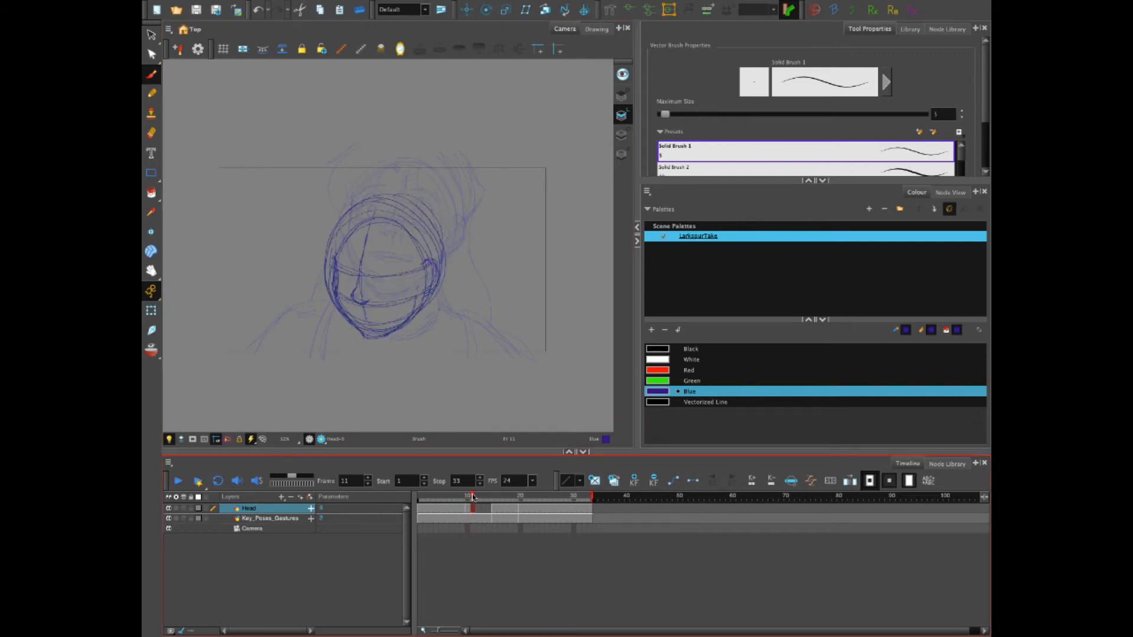
left_click(494, 508)
left_click(472, 508)
left_click(151, 35)
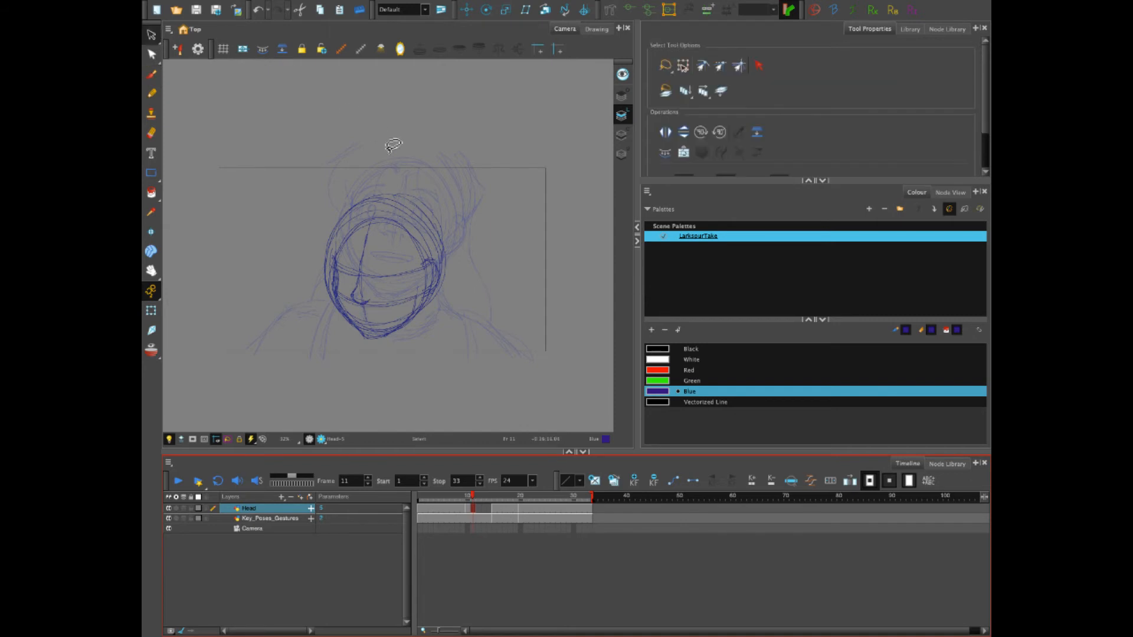
mouse_move(389, 160)
left_mouse_down()
mouse_move(354, 359)
mouse_move(445, 208)
left_mouse_up()
key("Delete")
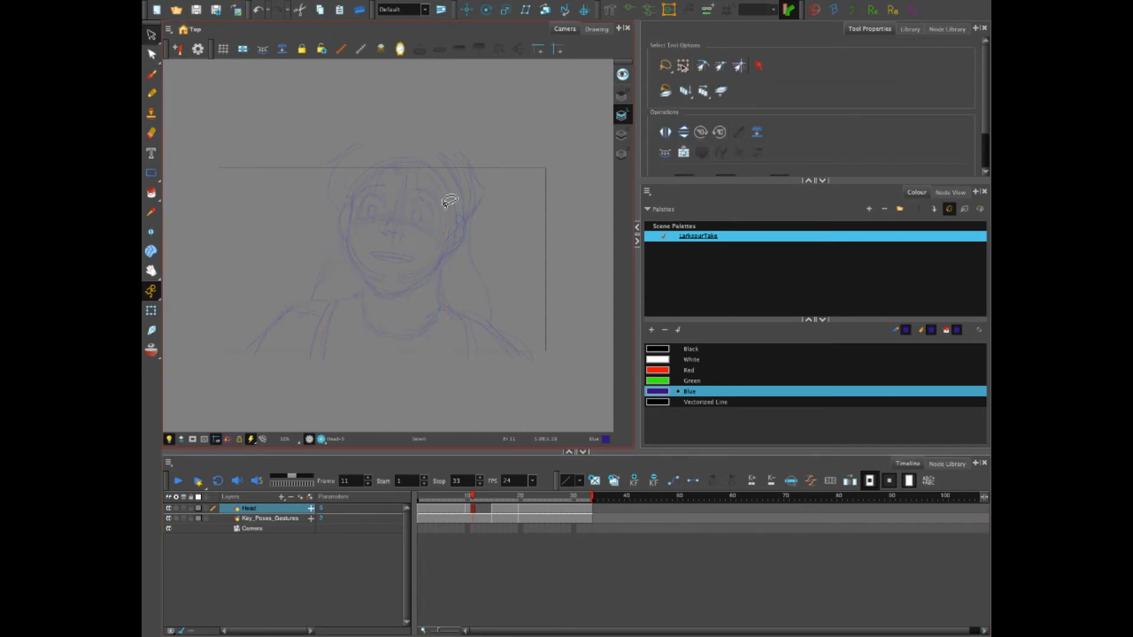
Delete the construction ovals, centre line and eye guideline strokes from the in-between head at frame 10.
left_click(470, 505)
mouse_move(398, 233)
left_mouse_down()
mouse_move(405, 297)
mouse_move(415, 240)
mouse_move(394, 274)
mouse_move(398, 257)
left_mouse_up()
left_click(492, 306)
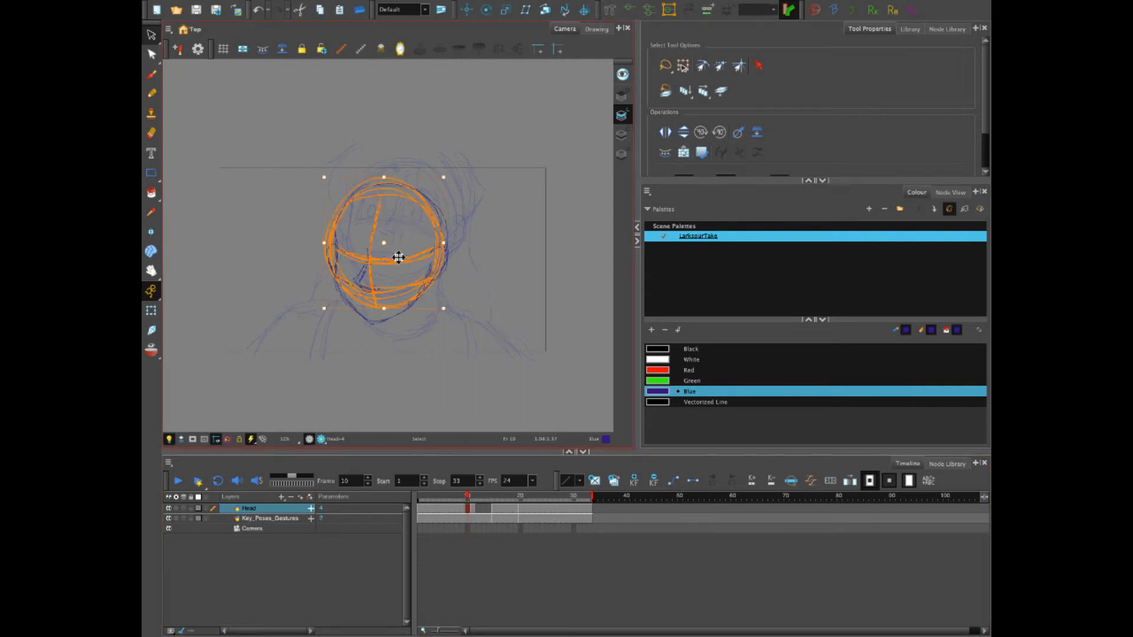
key("Delete")
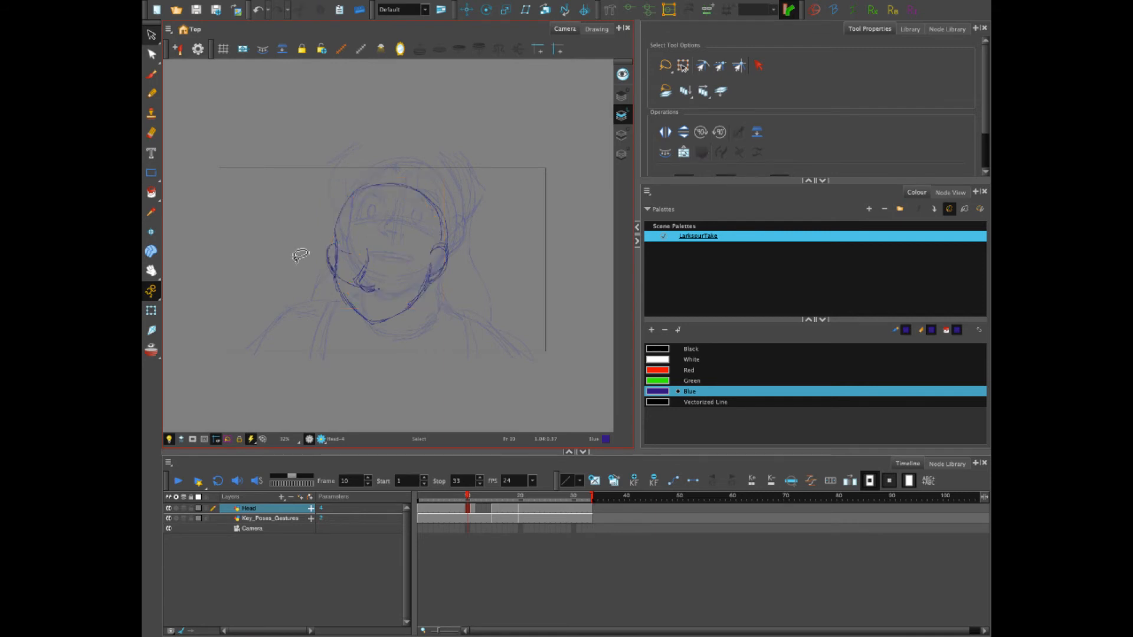
Turn on onion skin at frame 12 of the Head layer and brush in the head outline and jaw of a new in-between head.
left_click(151, 73)
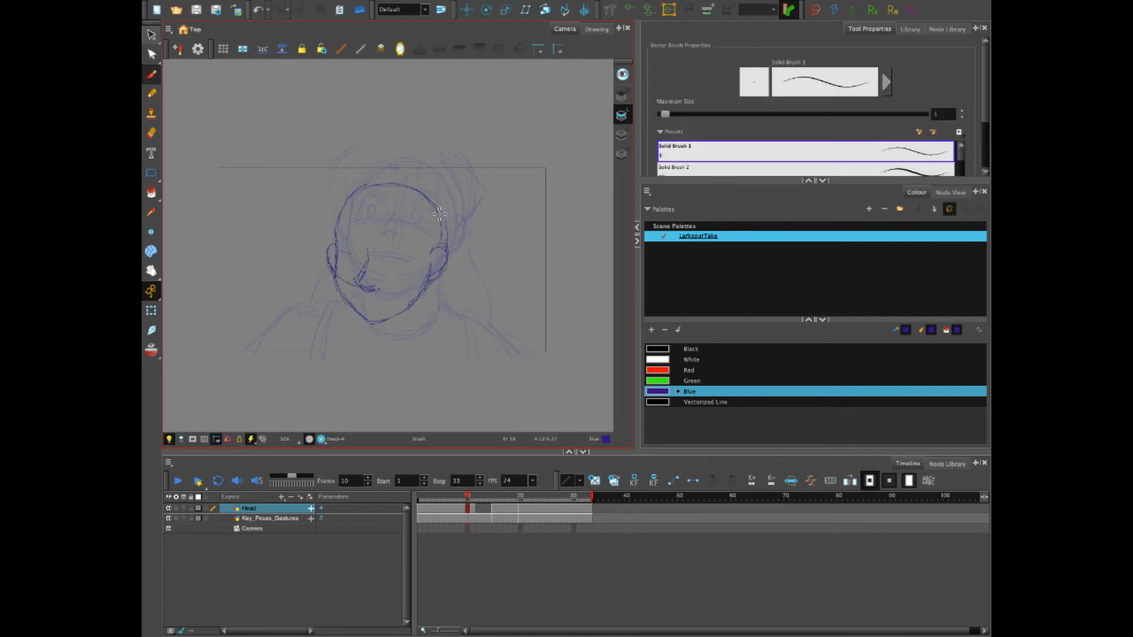
mouse_move(467, 497)
left_mouse_down()
mouse_move(493, 500)
mouse_move(466, 500)
left_mouse_up()
left_click(473, 510)
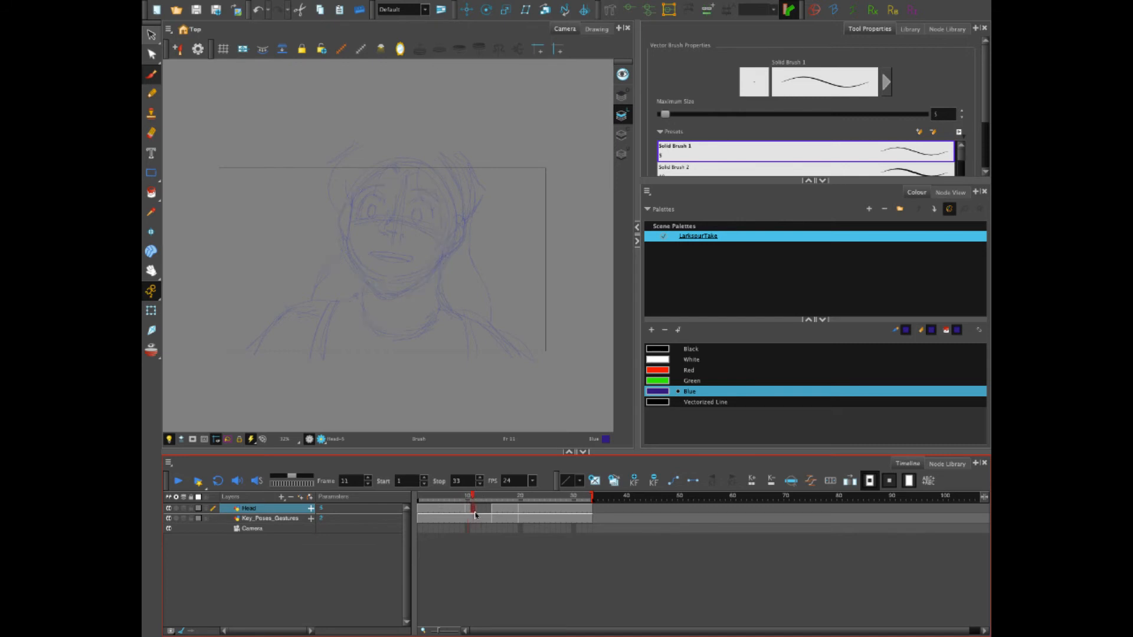
left_click(480, 512)
mouse_move(480, 500)
left_mouse_down()
mouse_move(467, 500)
mouse_move(478, 500)
left_mouse_up()
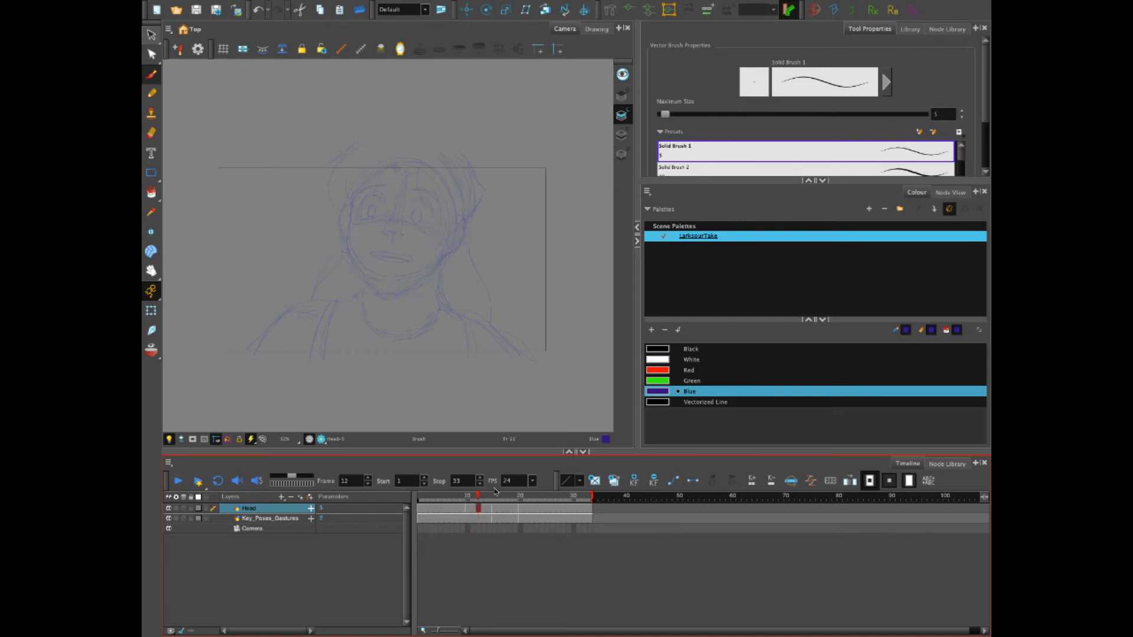
left_click(151, 350)
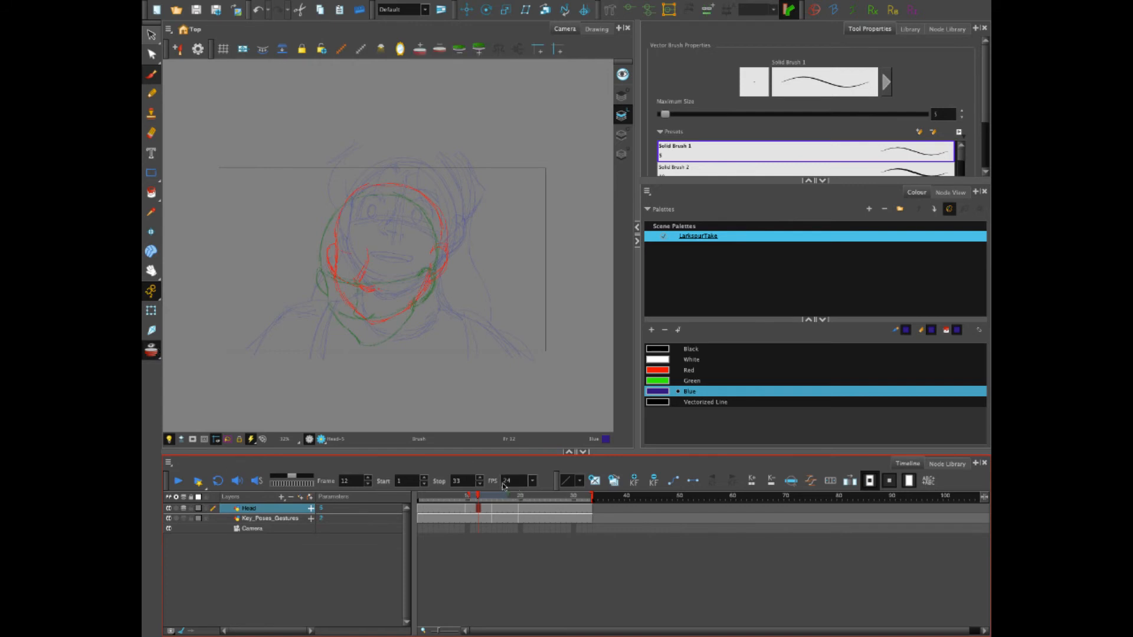
mouse_move(330, 238)
left_mouse_down()
mouse_move(338, 300)
mouse_move(371, 336)
mouse_move(412, 312)
mouse_move(430, 275)
mouse_move(417, 306)
mouse_move(439, 264)
mouse_move(426, 285)
mouse_move(430, 258)
mouse_move(428, 287)
left_mouse_up()
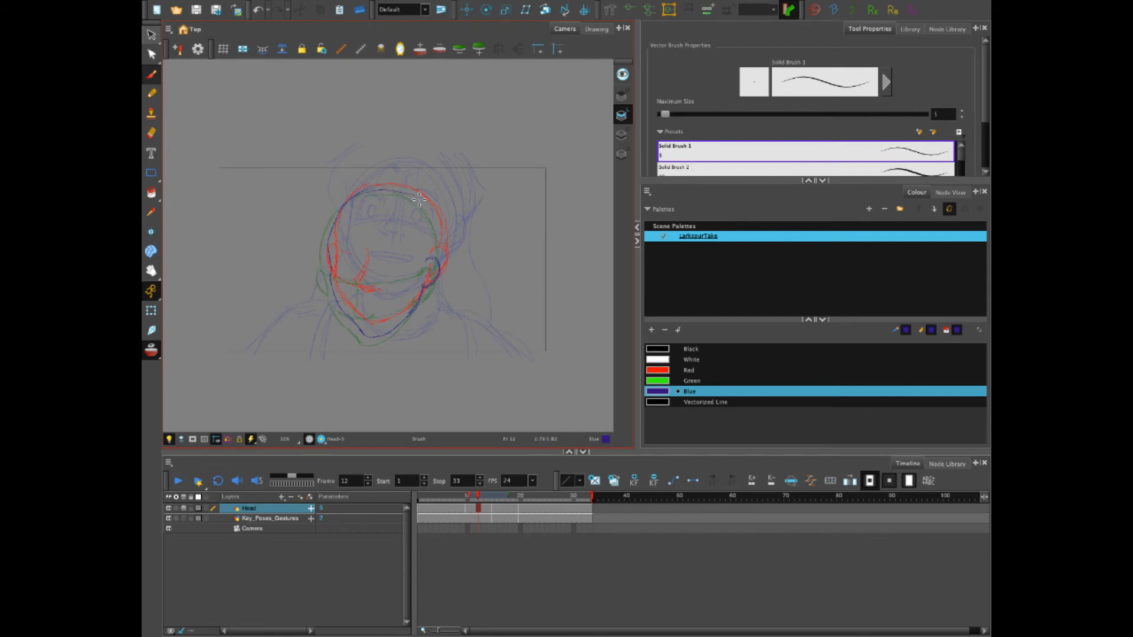
Add the cranium edge, nose and both ears to the in-between head at frame 12.
left_click_drag(418, 196, 441, 253)
mouse_move(367, 190)
left_mouse_down()
mouse_move(426, 210)
mouse_move(435, 228)
left_mouse_up()
mouse_move(366, 302)
left_mouse_down()
mouse_move(362, 268)
mouse_move(375, 297)
left_mouse_up()
left_click_drag(328, 256, 329, 279)
left_click_drag(439, 262, 429, 289)
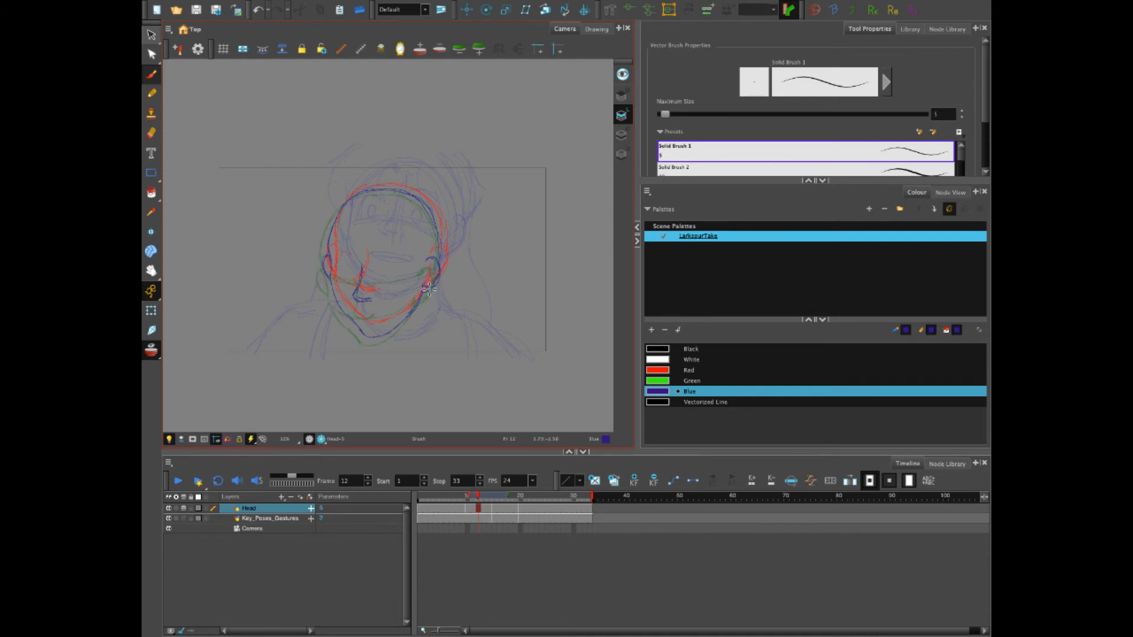
left_click_drag(442, 250, 429, 200)
Retime the drawings so the in-between heads start at frames 8 and 10 and the lowered pose at frame 16, clearing the Head cells from frame 12.
mouse_move(480, 497)
left_mouse_down()
mouse_move(463, 498)
mouse_move(495, 502)
mouse_move(469, 507)
left_mouse_up()
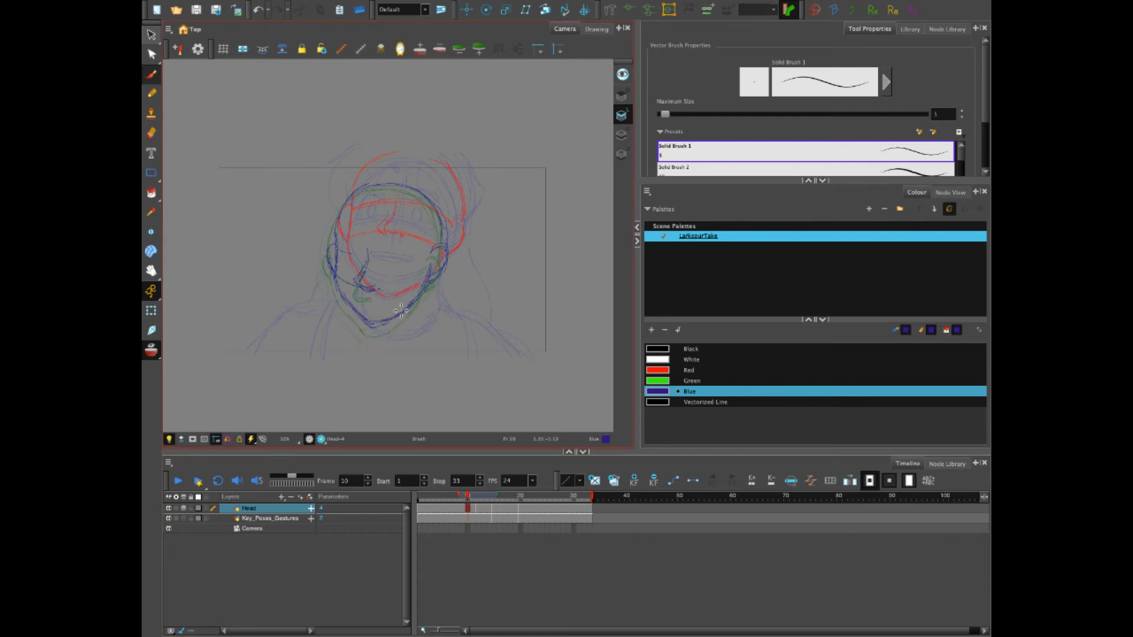
mouse_move(468, 499)
left_mouse_down()
mouse_move(452, 496)
mouse_move(494, 497)
left_mouse_up()
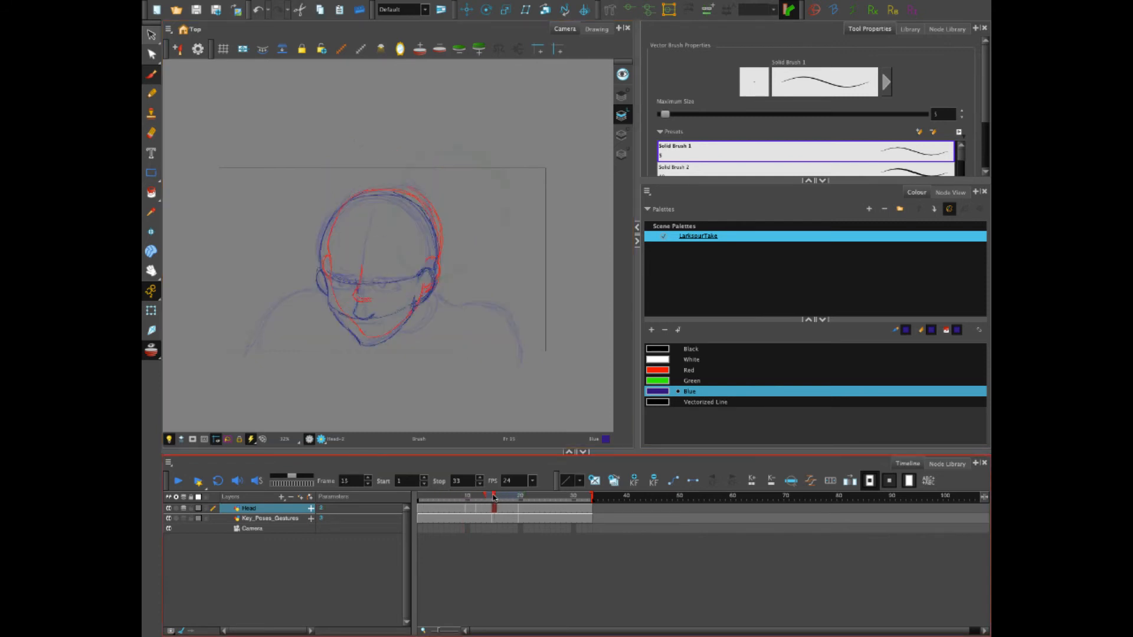
left_click(488, 511)
left_click(467, 513)
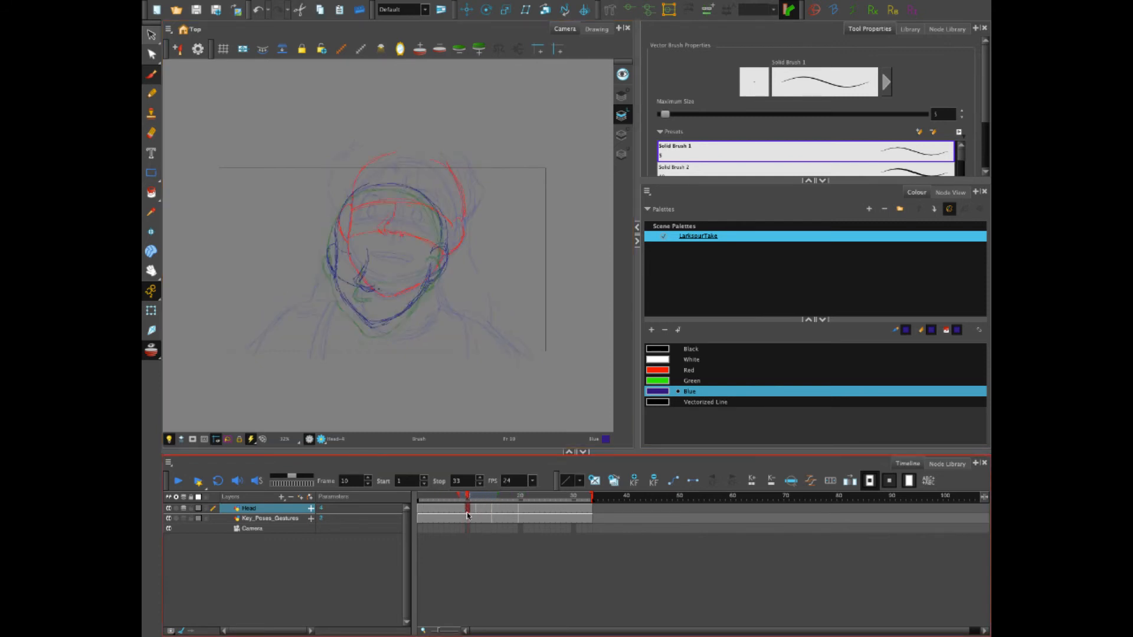
left_click(478, 513)
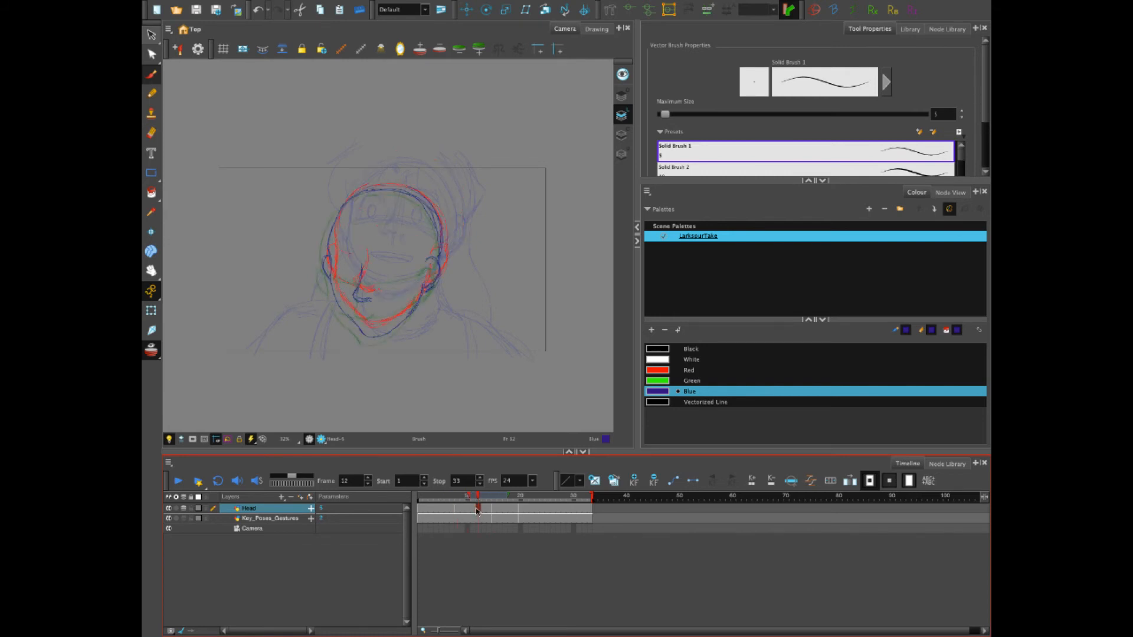
left_click_drag(468, 510, 483, 514)
left_click(478, 519, "shift")
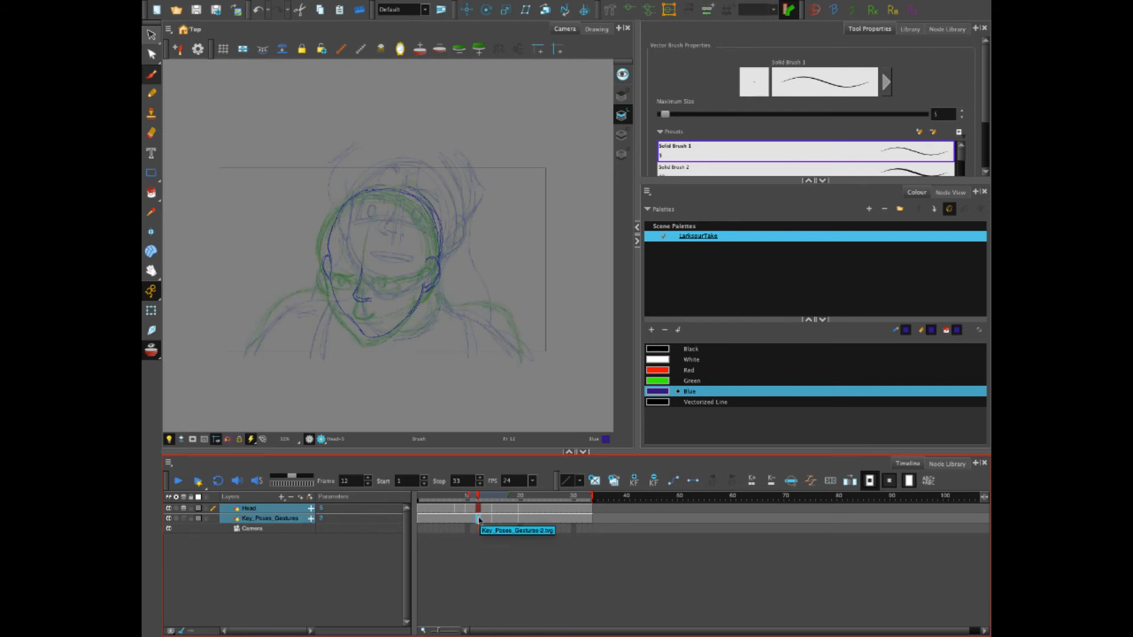
left_click(478, 510)
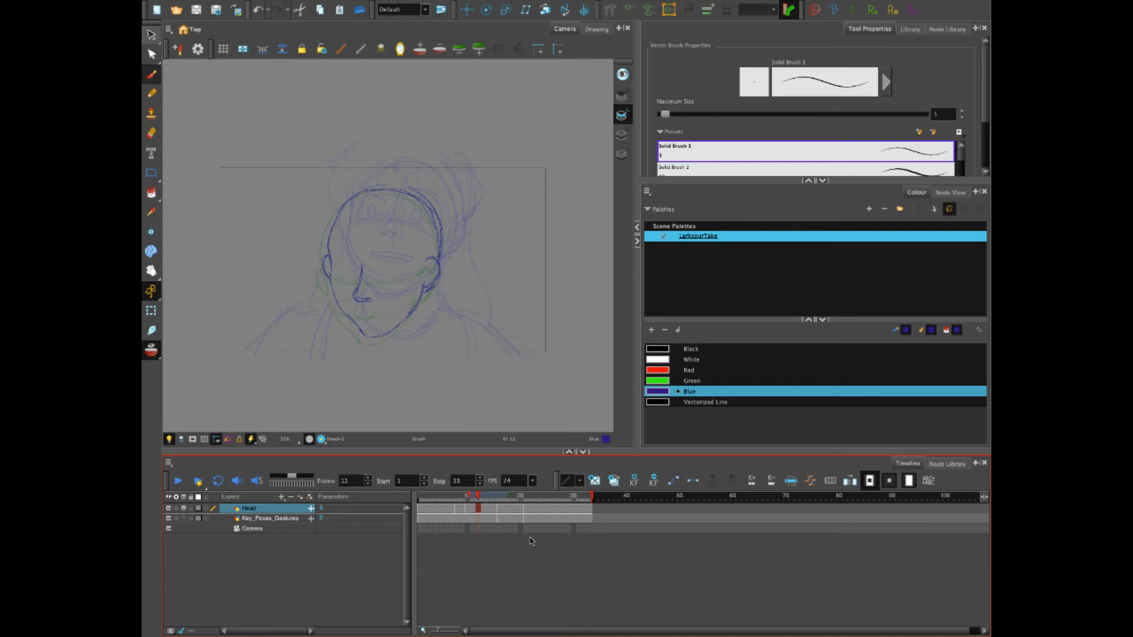
key("Delete")
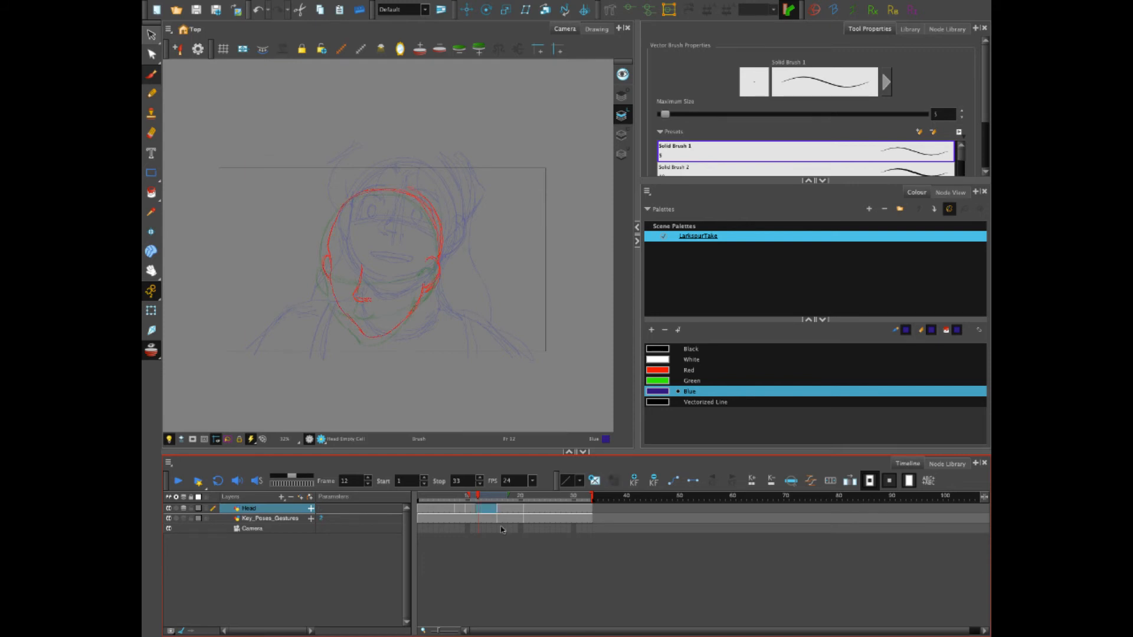
Sketch a third in-between head at frame 12 with the cranium, jaw, nose and ears, spaced closer to the lowered pose.
left_click(479, 511)
mouse_move(337, 212)
left_mouse_down()
mouse_move(330, 292)
mouse_move(362, 339)
mouse_move(403, 326)
mouse_move(438, 257)
mouse_move(424, 268)
mouse_move(436, 276)
mouse_move(419, 298)
left_mouse_up()
mouse_move(438, 258)
left_mouse_down()
mouse_move(421, 203)
mouse_move(379, 193)
mouse_move(334, 213)
left_mouse_up()
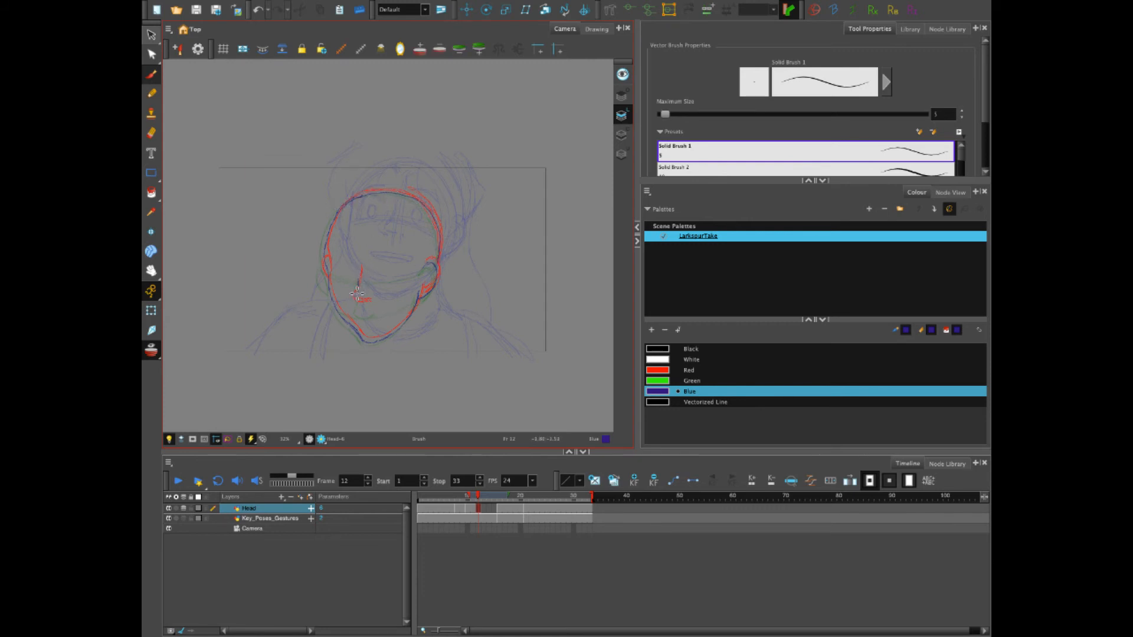
left_click_drag(357, 305, 372, 306)
left_click_drag(325, 261, 328, 286)
Sketch a fourth in-between head at frame 14, nearly matching the lowered pose, and extend its exposure through frame 15.
left_click(489, 494)
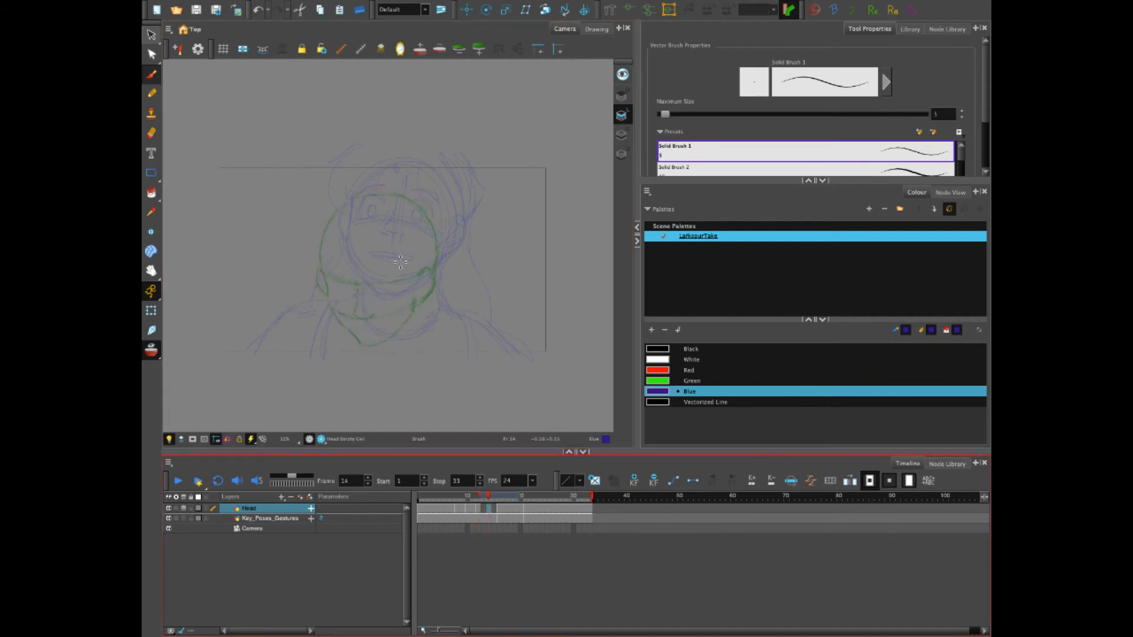
left_click_drag(480, 496, 477, 496)
mouse_move(325, 270)
left_mouse_down()
mouse_move(337, 317)
mouse_move(366, 342)
mouse_move(403, 327)
mouse_move(426, 270)
mouse_move(435, 275)
mouse_move(417, 304)
left_mouse_up()
mouse_move(436, 265)
left_mouse_down()
mouse_move(426, 212)
mouse_move(374, 194)
mouse_move(335, 210)
mouse_move(327, 232)
mouse_move(354, 217)
mouse_move(327, 230)
mouse_move(324, 288)
left_mouse_up()
left_click(496, 510)
key("F5")
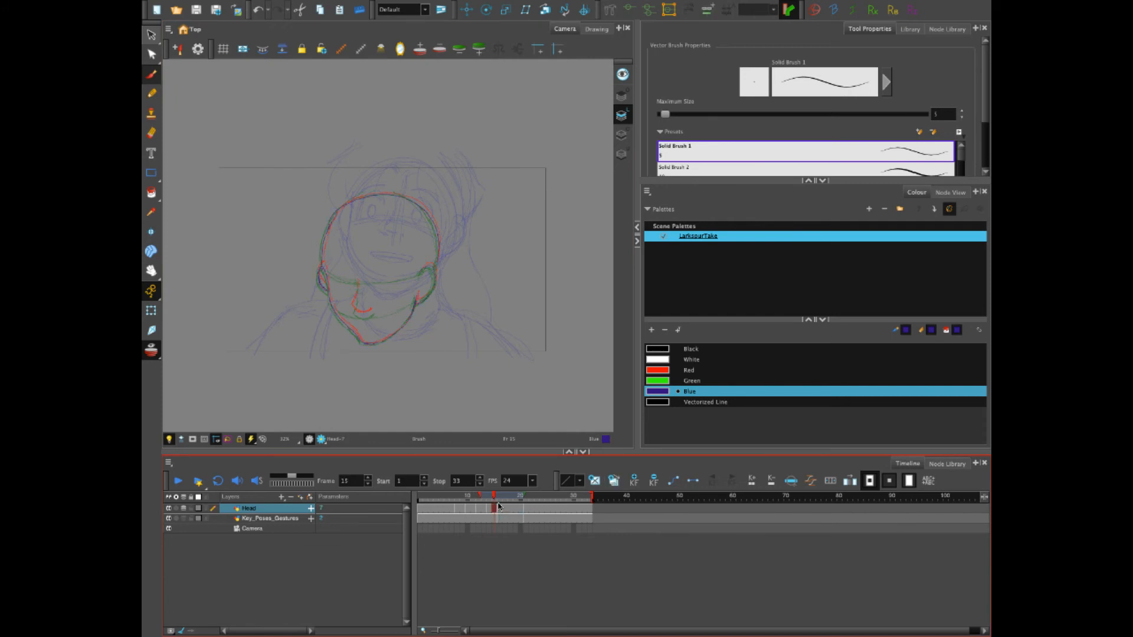
Play back the take from frame 1, and retime the four in-between heads to one frame each at frames 12 to 15.
left_click(449, 494)
left_click(417, 508)
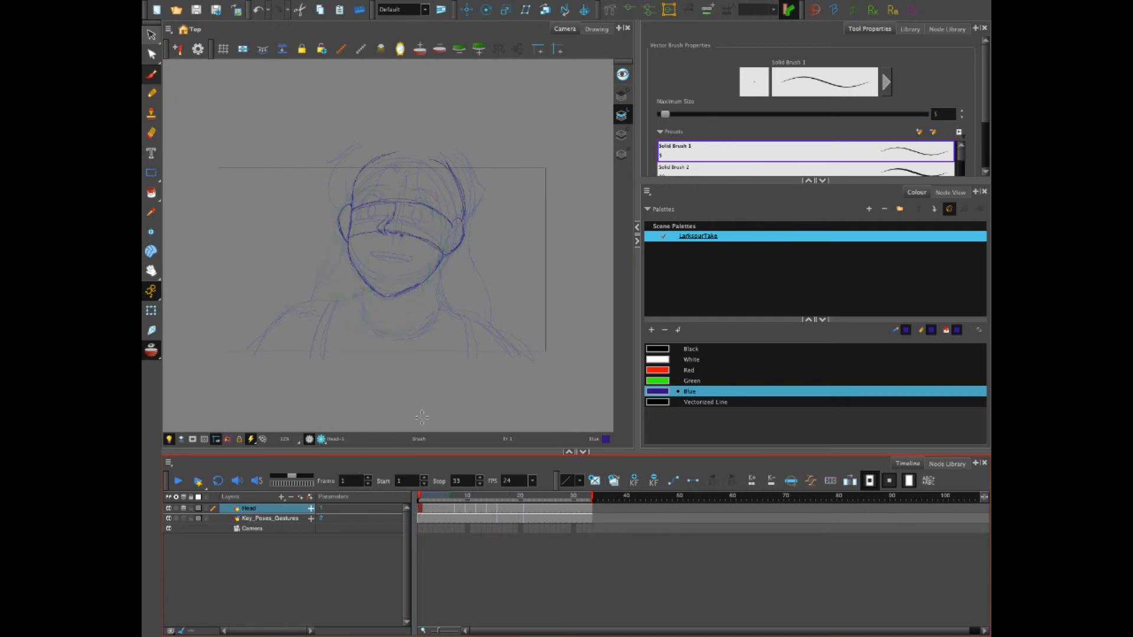
left_click(177, 480)
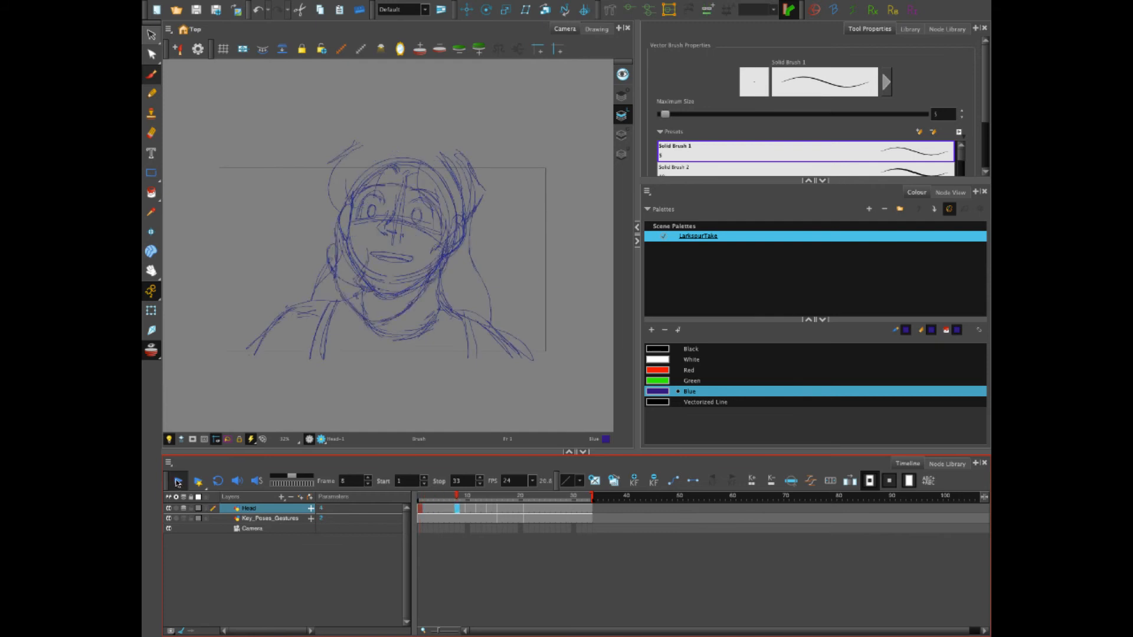
left_click(177, 482)
left_click_drag(480, 497, 522, 479)
left_click(489, 514)
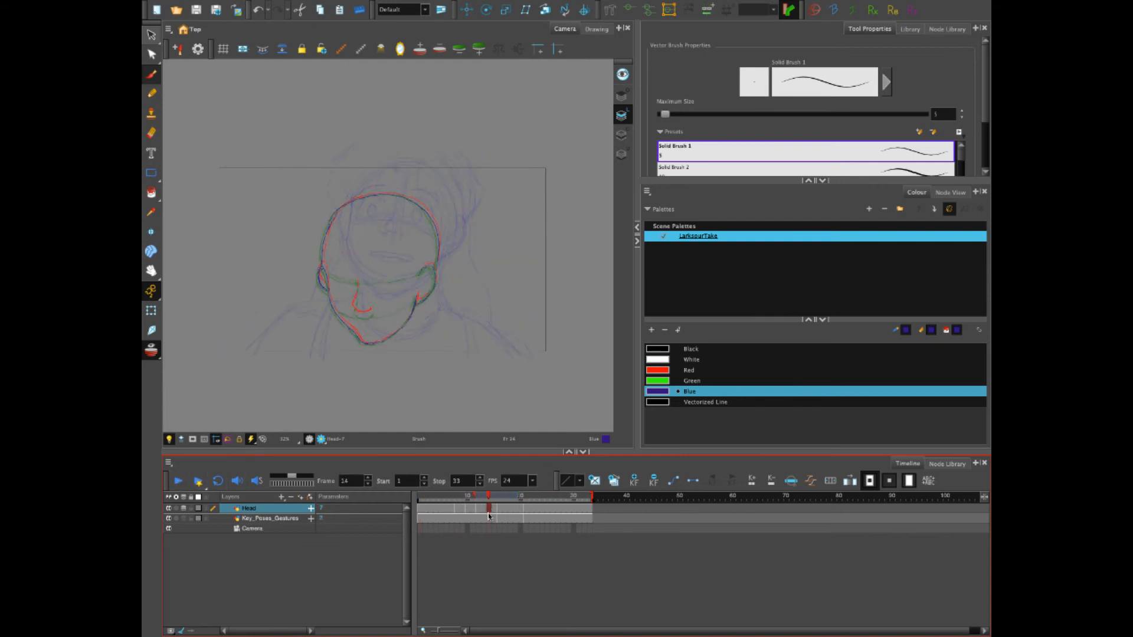
left_click(478, 514)
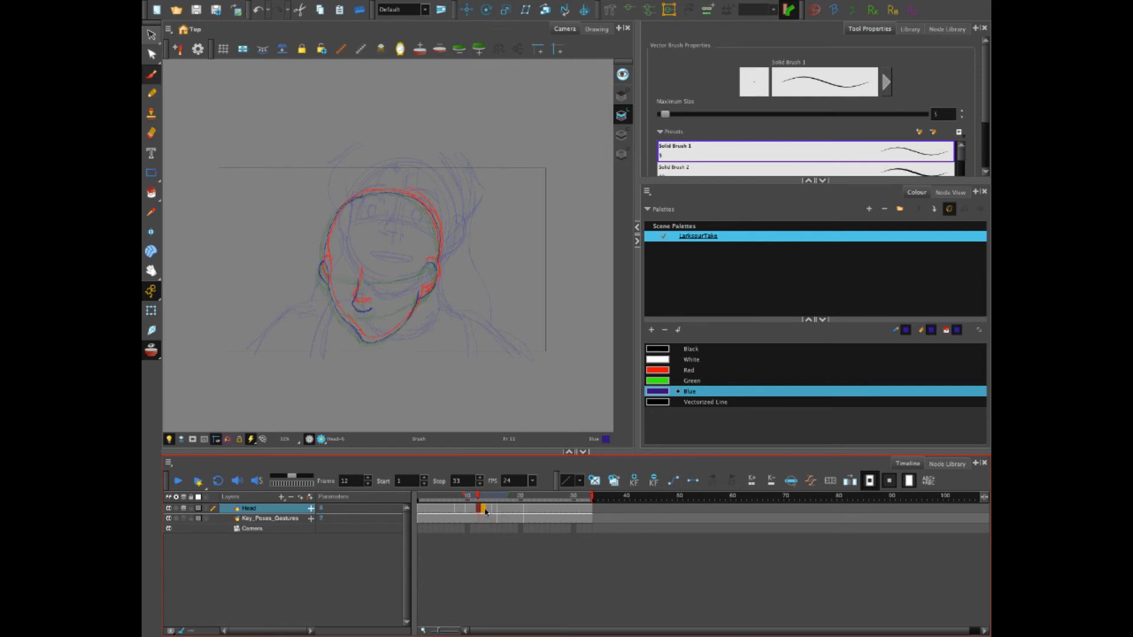
left_click(469, 514)
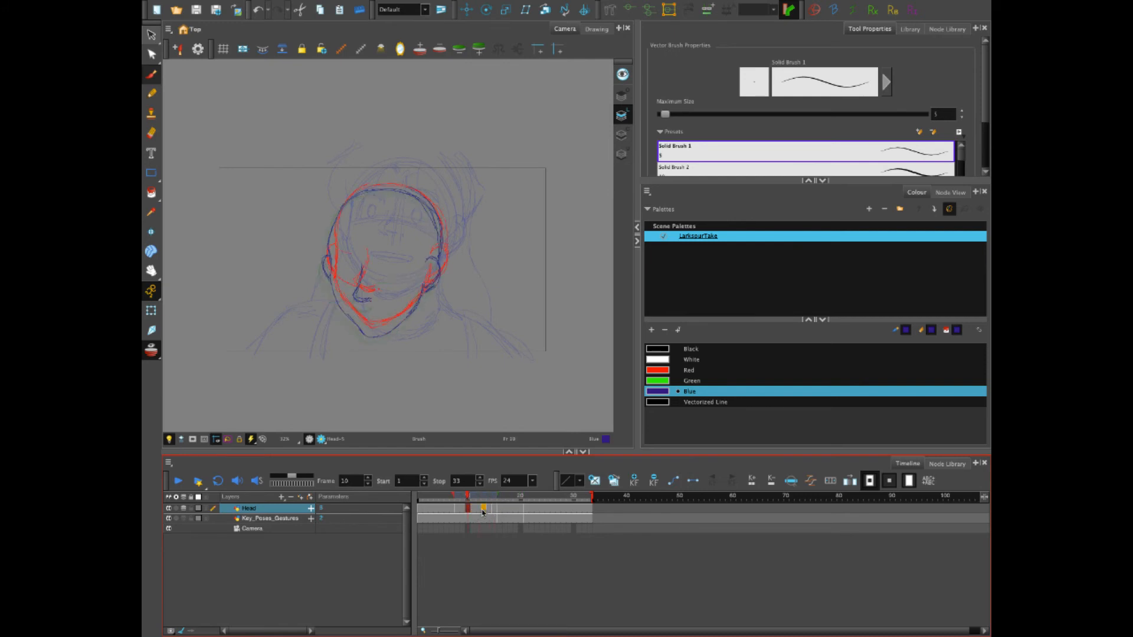
left_click(457, 512)
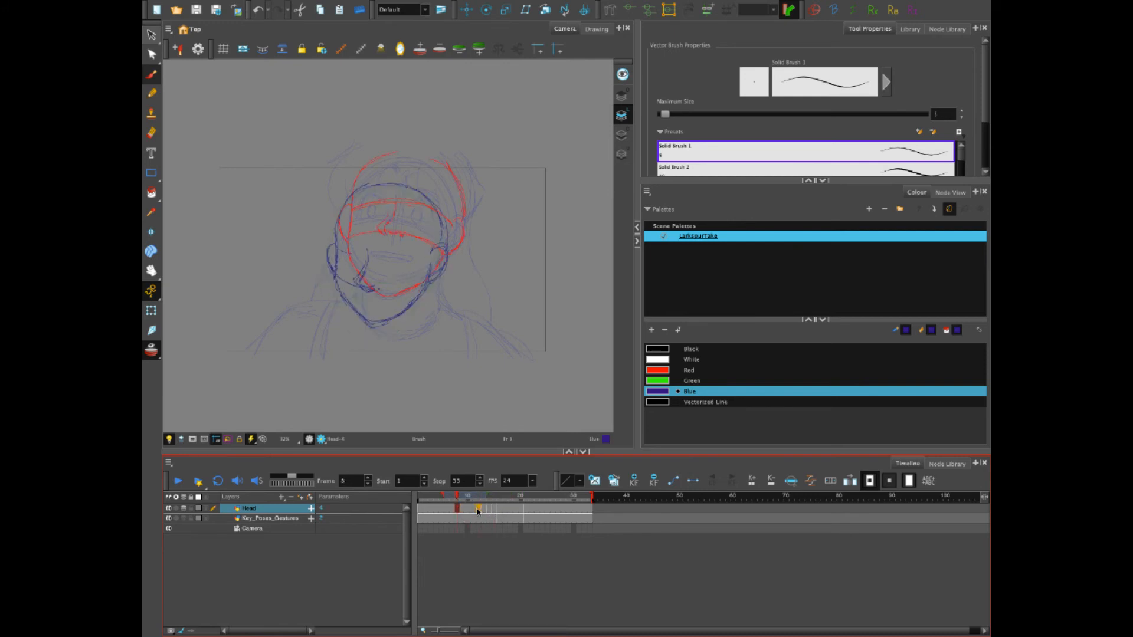
left_click(476, 511)
Play back and scrub the head animation with the Key_Poses_Gestures layer hidden to check the timing of the move into the lowered pose.
left_click_drag(446, 497, 403, 497)
left_click(178, 483)
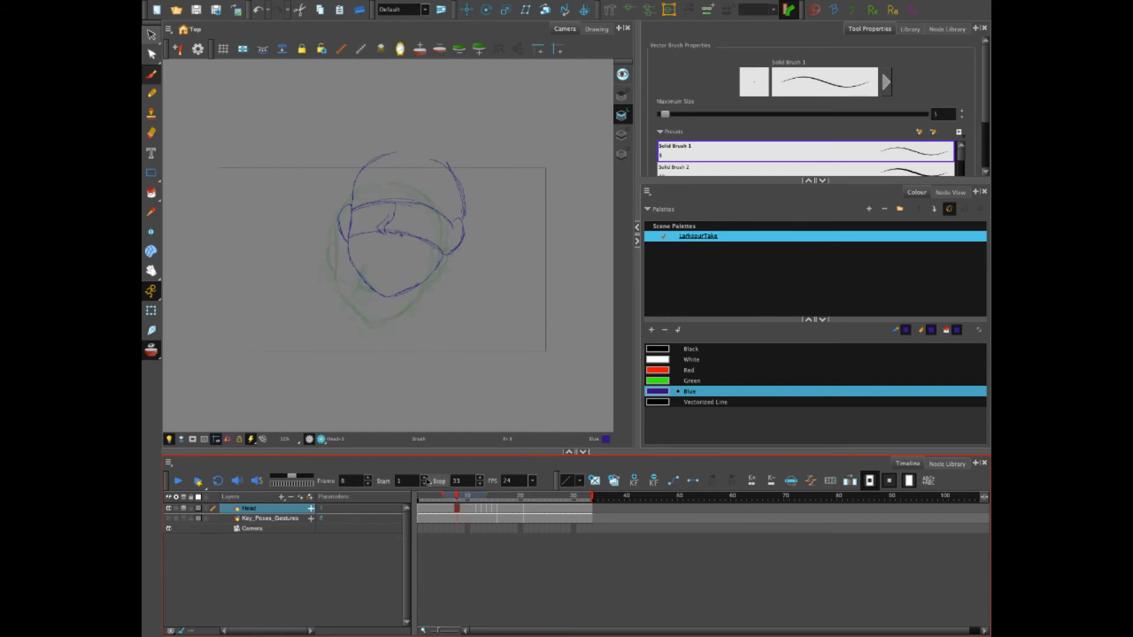
left_click(177, 482)
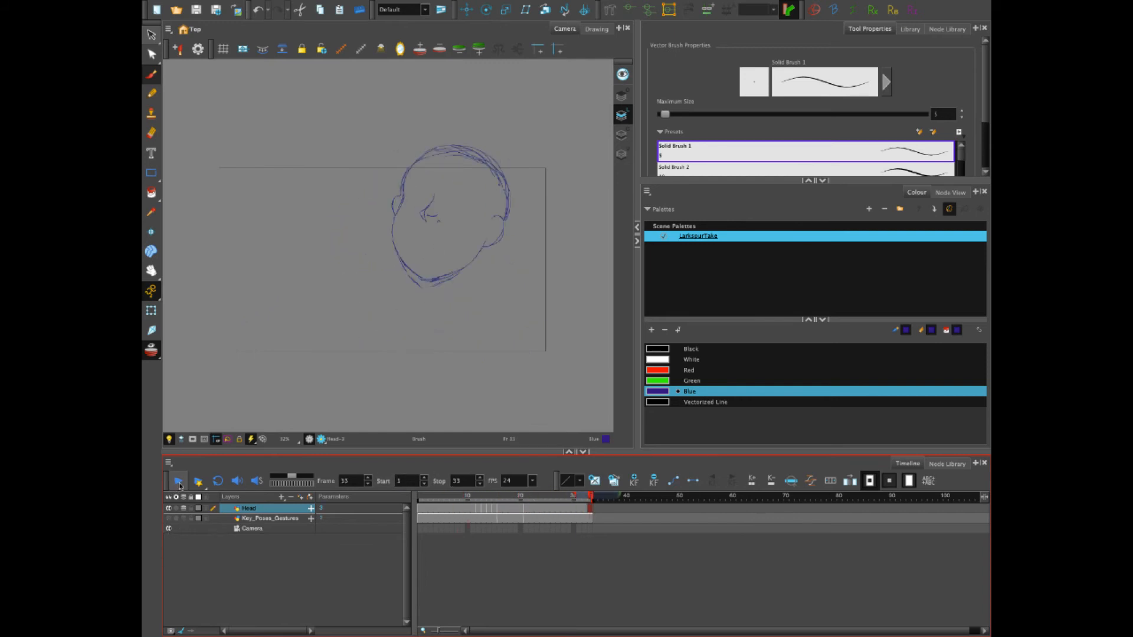
left_click(498, 501)
left_click_drag(498, 504, 455, 504)
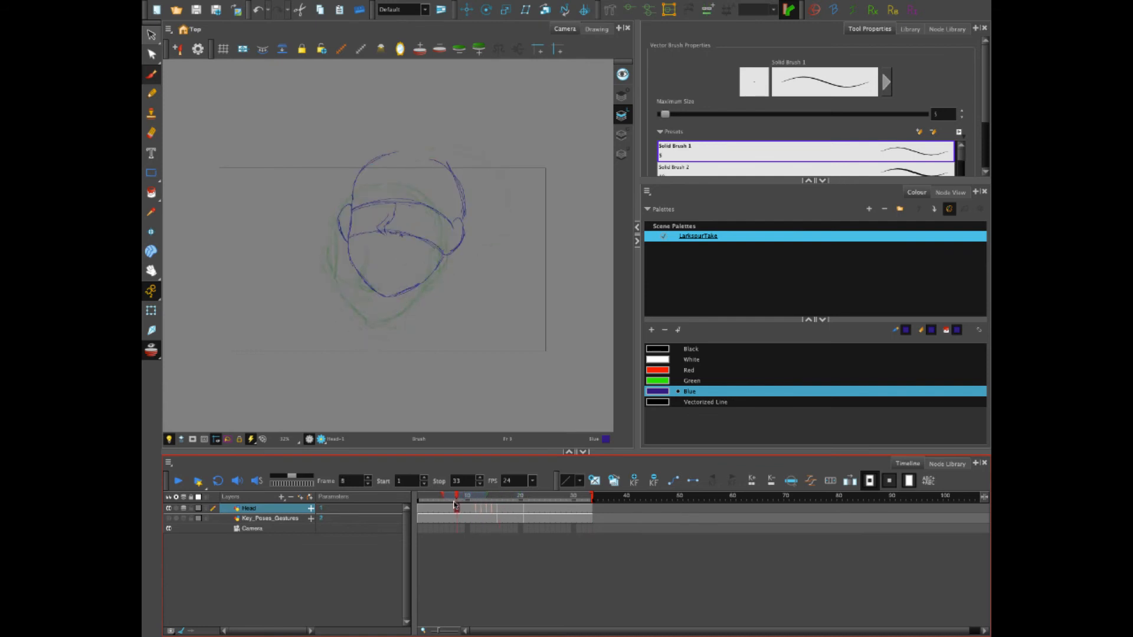
left_click(176, 483)
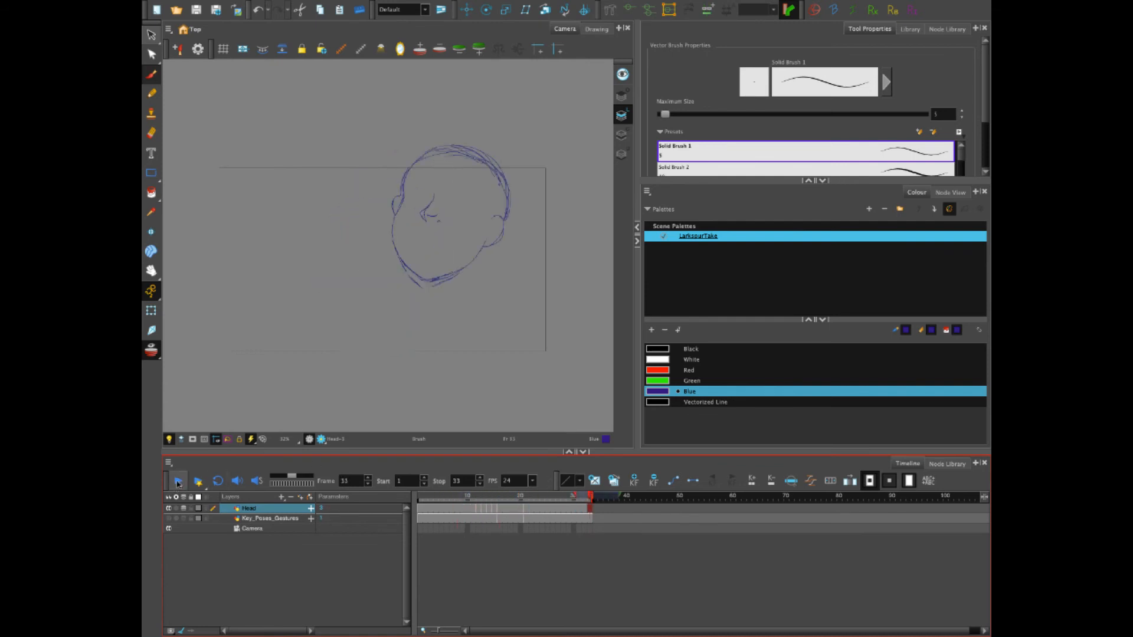
mouse_move(498, 503)
left_mouse_down()
mouse_move(473, 506)
mouse_move(518, 511)
mouse_move(465, 511)
mouse_move(491, 511)
mouse_move(477, 511)
left_mouse_up()
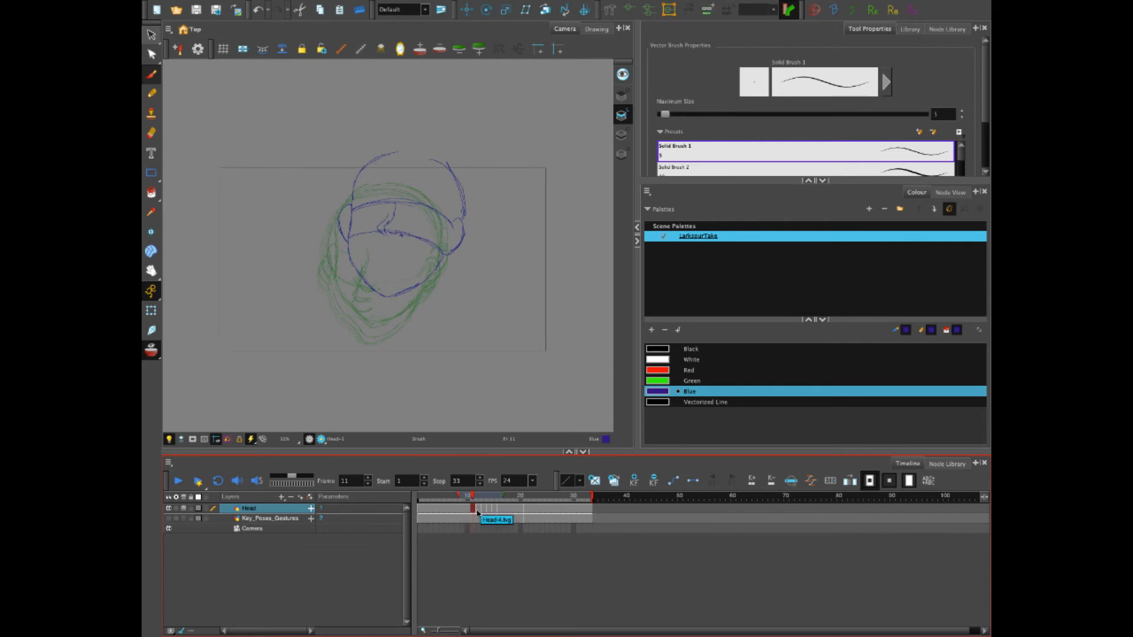
mouse_move(476, 497)
left_mouse_down()
mouse_move(533, 504)
mouse_move(510, 505)
left_mouse_up()
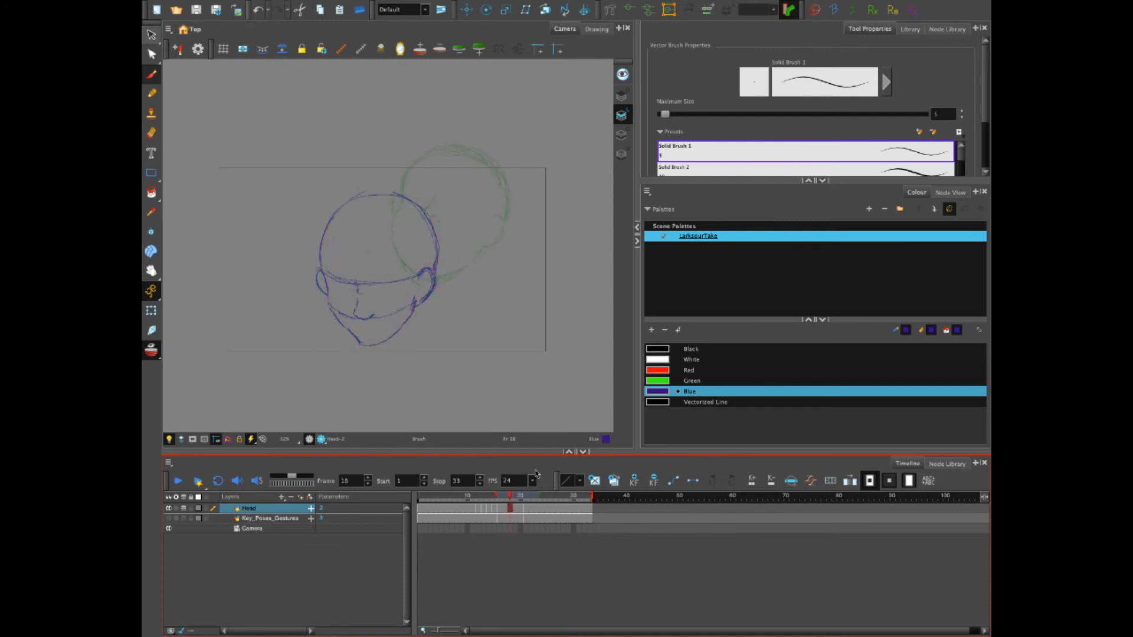
Clear the Head layer's exposure from frame 17 up to the next key pose, then try a motion arc there and undo it.
left_click(505, 509)
key("Delete")
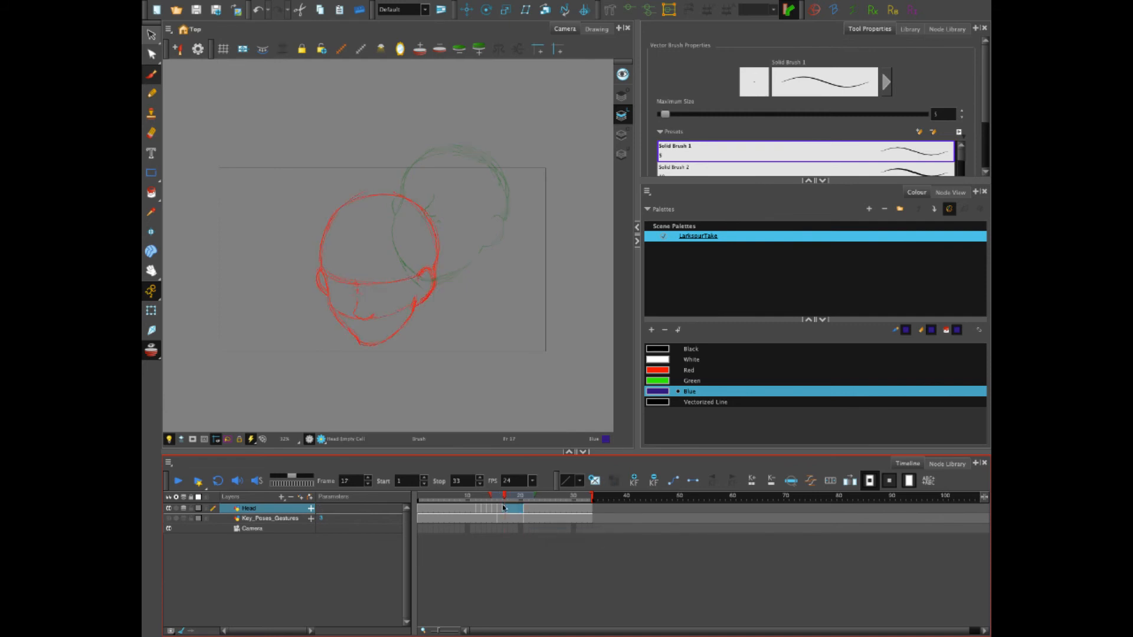
left_click(506, 510)
mouse_move(361, 287)
left_mouse_down()
mouse_move(447, 149)
mouse_move(426, 152)
left_mouse_up()
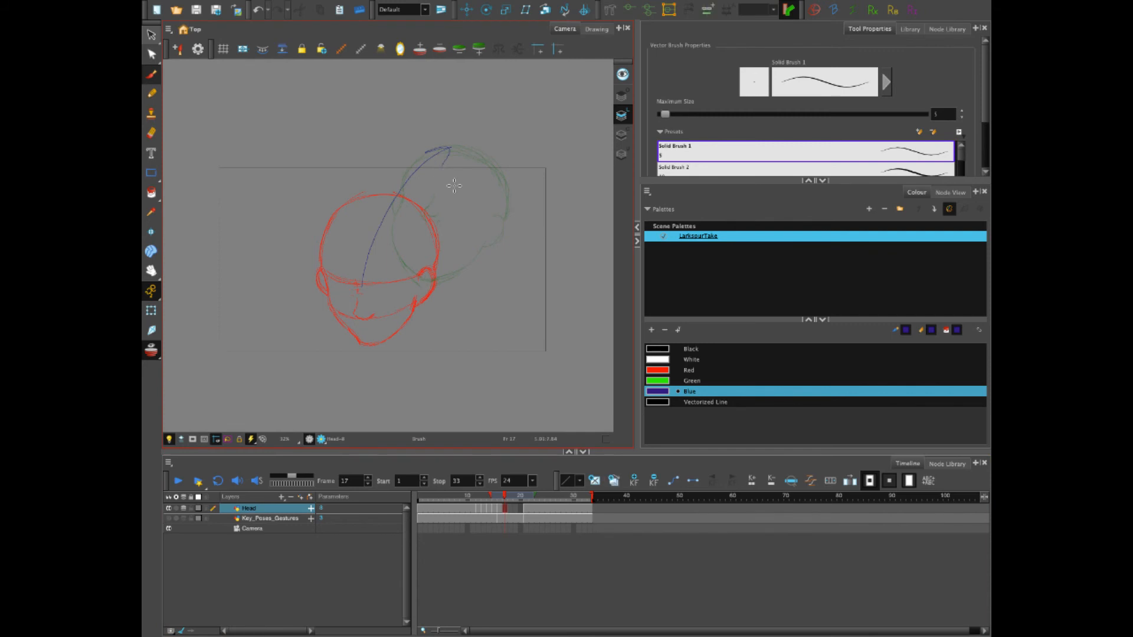
key("super+z")
Add a vector drawing layer named Reference.
left_click(282, 497)
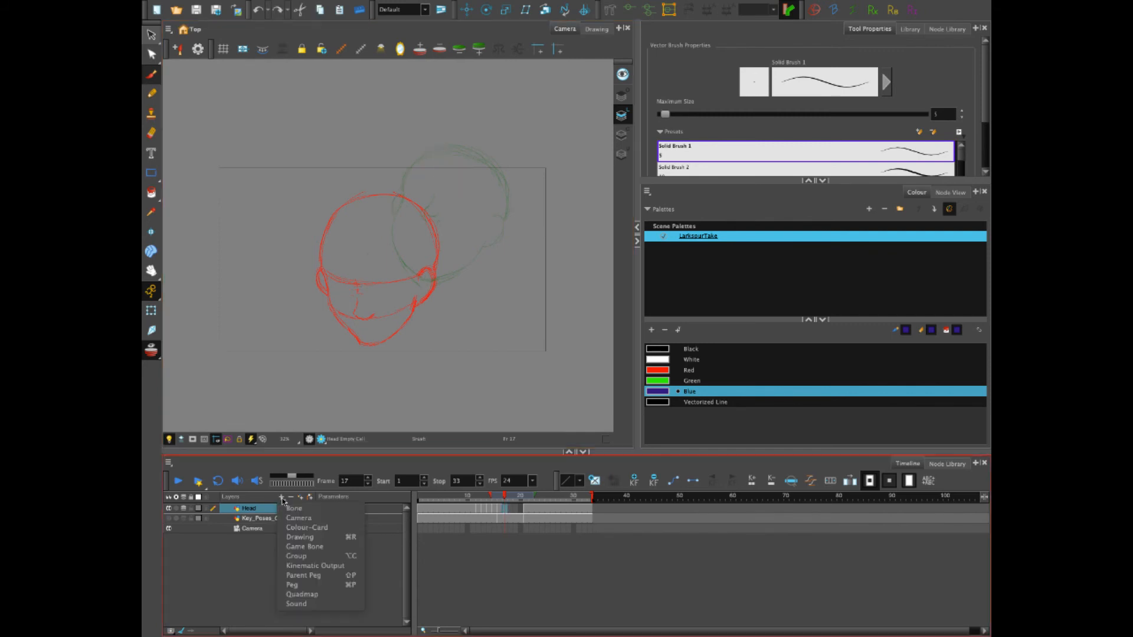
left_click(302, 537)
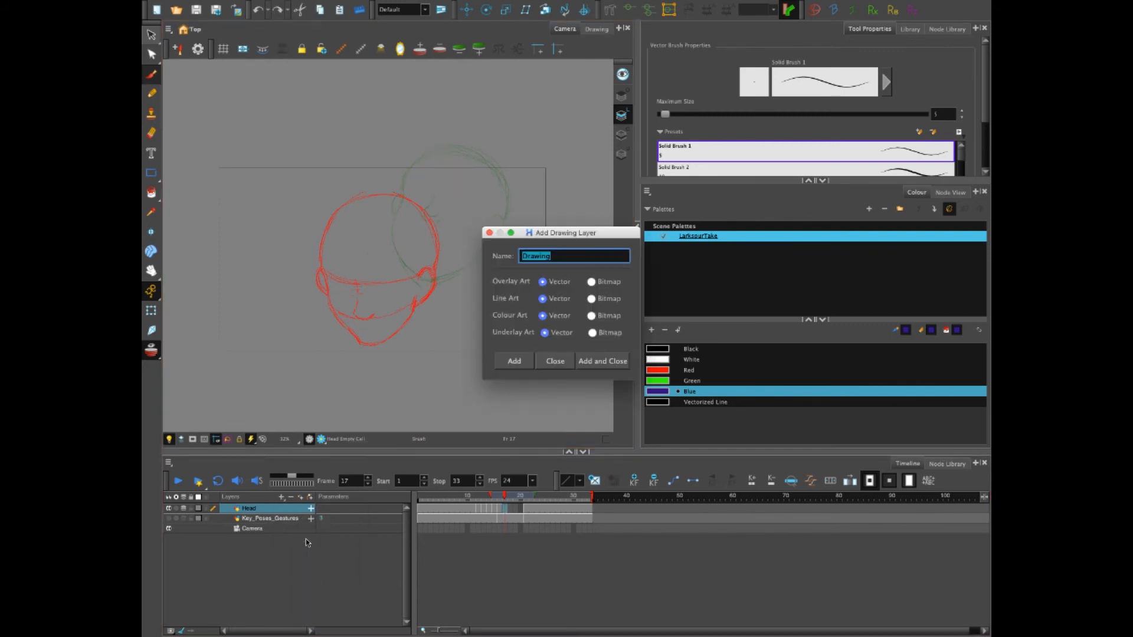
type("Reference")
key("Return")
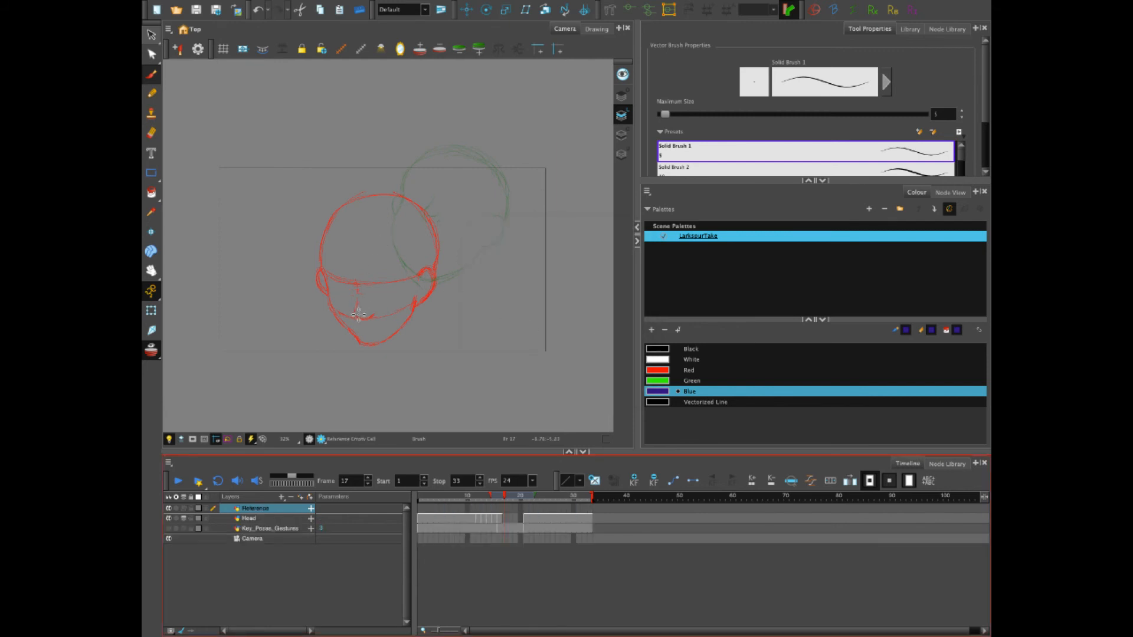
On the Reference layer at frame 17, draw blue motion arcs linking the face, crown and ear area of the lowered head to the raised head.
mouse_move(358, 312)
left_mouse_down()
mouse_move(386, 231)
mouse_move(444, 176)
mouse_move(356, 330)
left_mouse_up()
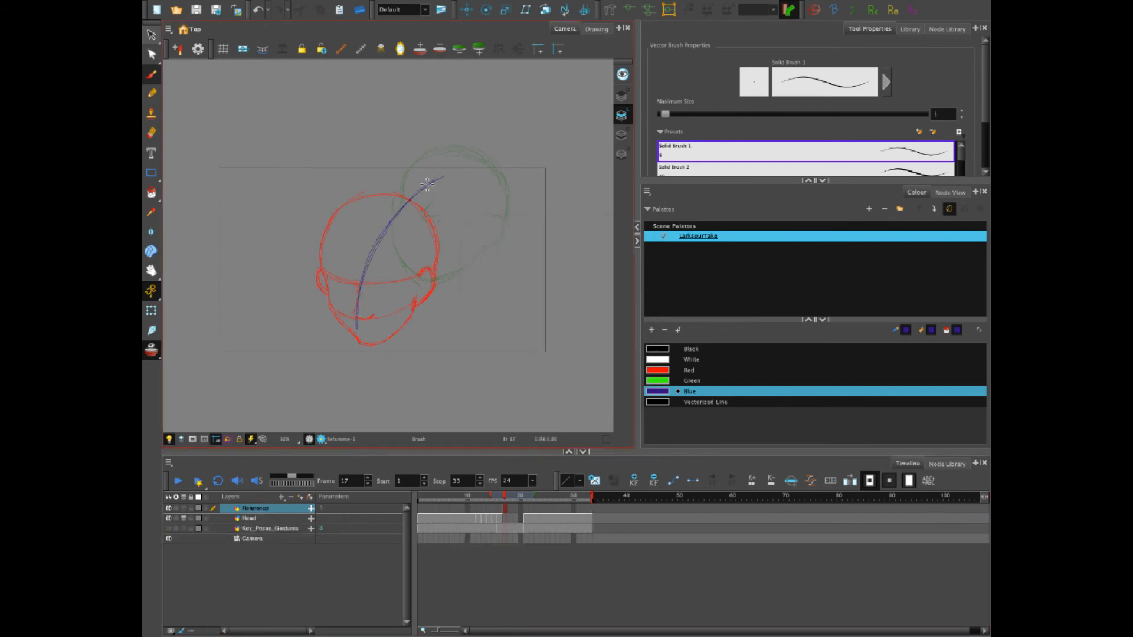
mouse_move(444, 144)
left_mouse_down()
mouse_move(384, 173)
mouse_move(323, 283)
left_mouse_up()
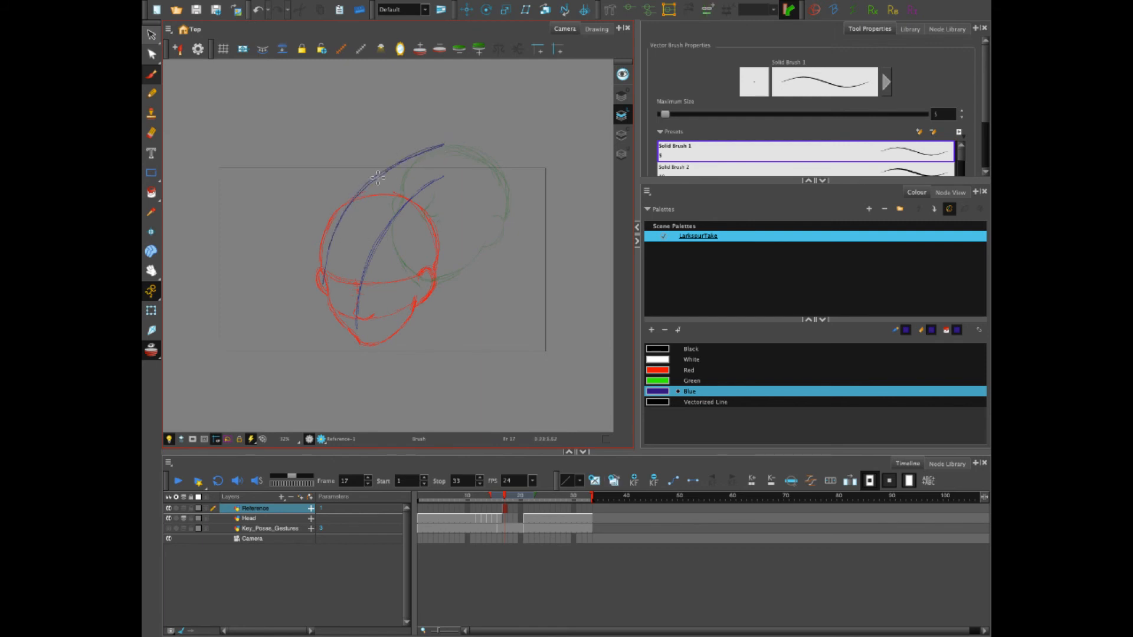
left_click_drag(378, 178, 340, 223)
left_click_drag(436, 292, 483, 255)
mouse_move(471, 260)
left_mouse_down()
mouse_move(418, 336)
mouse_move(484, 255)
left_mouse_up()
On the Head layer at frame 17, sketch the first blue in-between head along the arcs, with tilted centre line, eye line, jaw and ear.
left_click(506, 518)
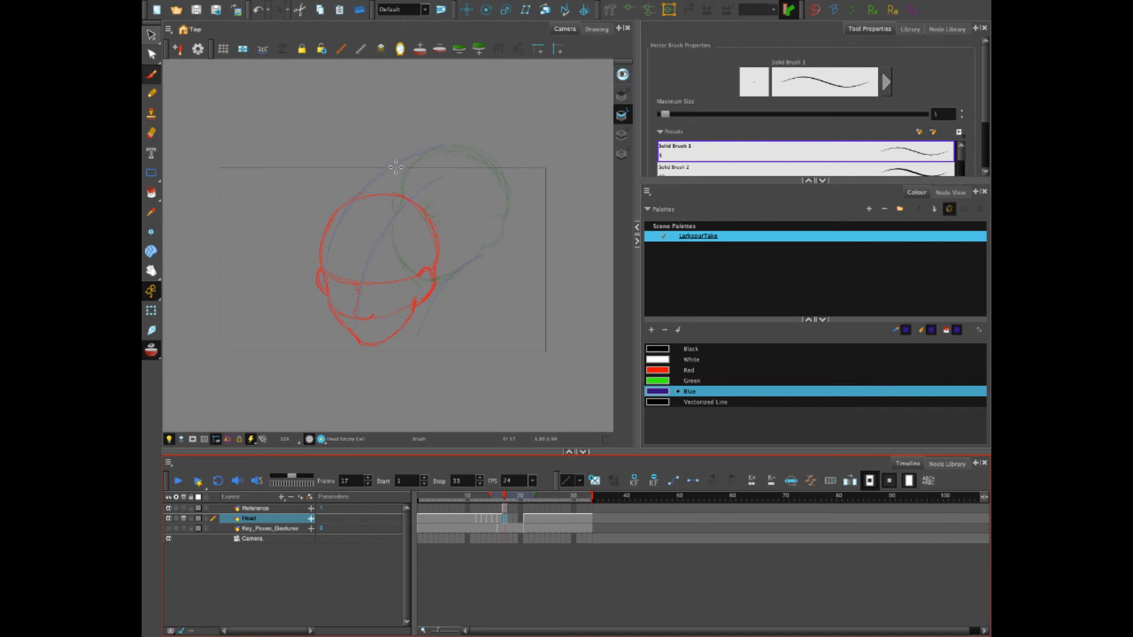
mouse_move(396, 167)
left_mouse_down()
mouse_move(369, 201)
mouse_move(437, 194)
mouse_move(448, 271)
mouse_move(463, 210)
mouse_move(354, 253)
mouse_move(463, 236)
mouse_move(377, 180)
mouse_move(413, 181)
mouse_move(381, 259)
mouse_move(399, 210)
mouse_move(382, 298)
left_mouse_up()
key("ctrl+z")
left_click_drag(407, 188, 394, 264)
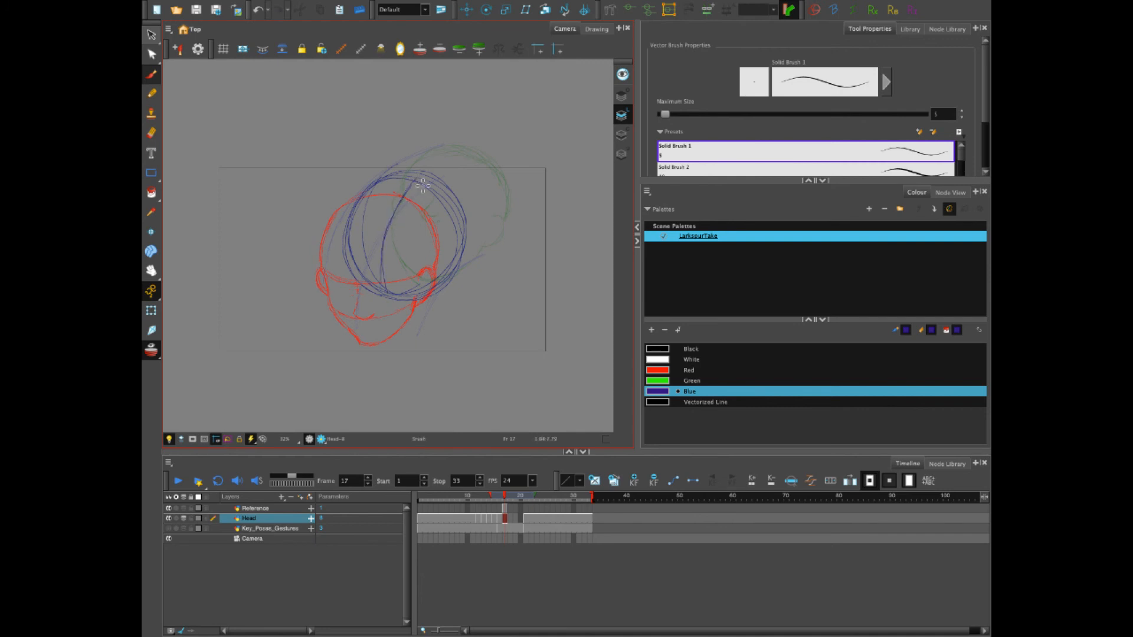
left_click_drag(422, 185, 382, 292)
left_click_drag(354, 234, 447, 268)
left_click_drag(416, 184, 383, 287)
mouse_move(386, 239)
left_mouse_down()
mouse_move(382, 253)
mouse_move(400, 255)
left_mouse_up()
mouse_move(359, 206)
left_mouse_down()
mouse_move(351, 248)
mouse_move(370, 305)
mouse_move(380, 314)
mouse_move(446, 284)
left_mouse_up()
mouse_move(452, 260)
left_mouse_down()
mouse_move(443, 287)
mouse_move(464, 258)
mouse_move(444, 285)
left_mouse_up()
left_click_drag(465, 253, 461, 207)
Sketch the in-between head at frame 18, higher and closer to the raised pose, with guide lines, brow, jaw and ear.
left_click(510, 518)
mouse_move(425, 168)
left_mouse_down()
mouse_move(371, 239)
mouse_move(444, 178)
mouse_move(398, 283)
left_mouse_up()
mouse_move(372, 220)
left_mouse_down()
mouse_move(465, 260)
mouse_move(458, 252)
left_mouse_up()
mouse_move(416, 197)
left_mouse_down()
mouse_move(397, 235)
mouse_move(413, 239)
left_mouse_up()
left_click_drag(383, 193, 370, 229)
left_click_drag(369, 234, 388, 301)
mouse_move(388, 301)
left_mouse_down()
mouse_move(435, 294)
mouse_move(475, 266)
left_mouse_up()
mouse_move(471, 248)
left_mouse_down()
mouse_move(466, 274)
mouse_move(483, 267)
left_mouse_up()
left_click_drag(465, 170, 495, 237)
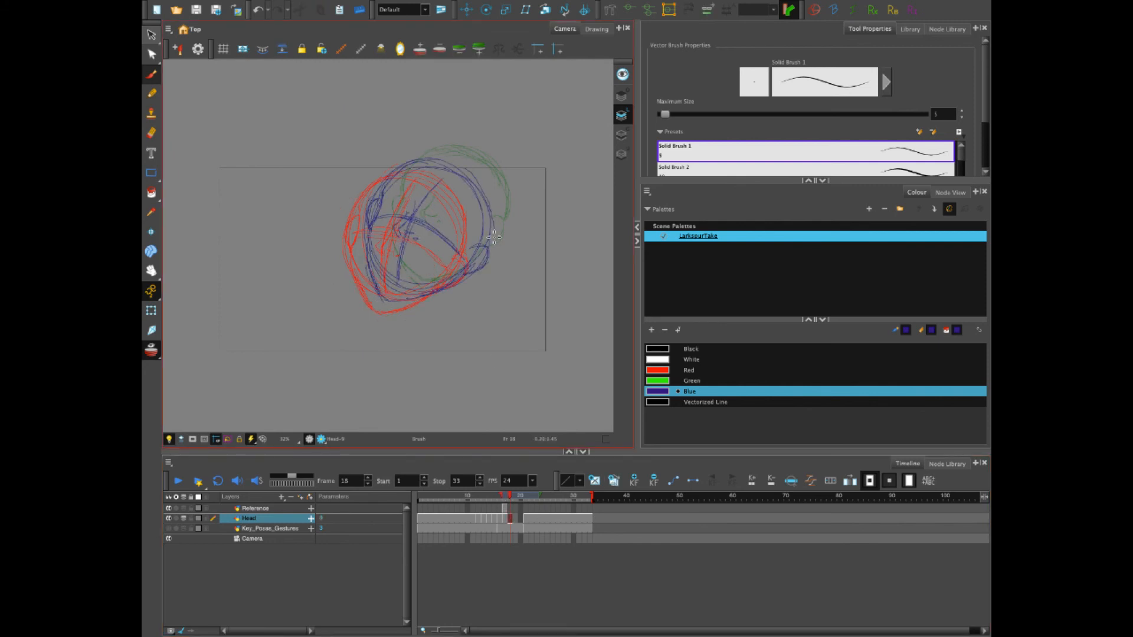
Sketch the in-between head at frame 19 with the Brush, adding its centre line, eye line, ear and jaw near the raised pose.
key("alt+s")
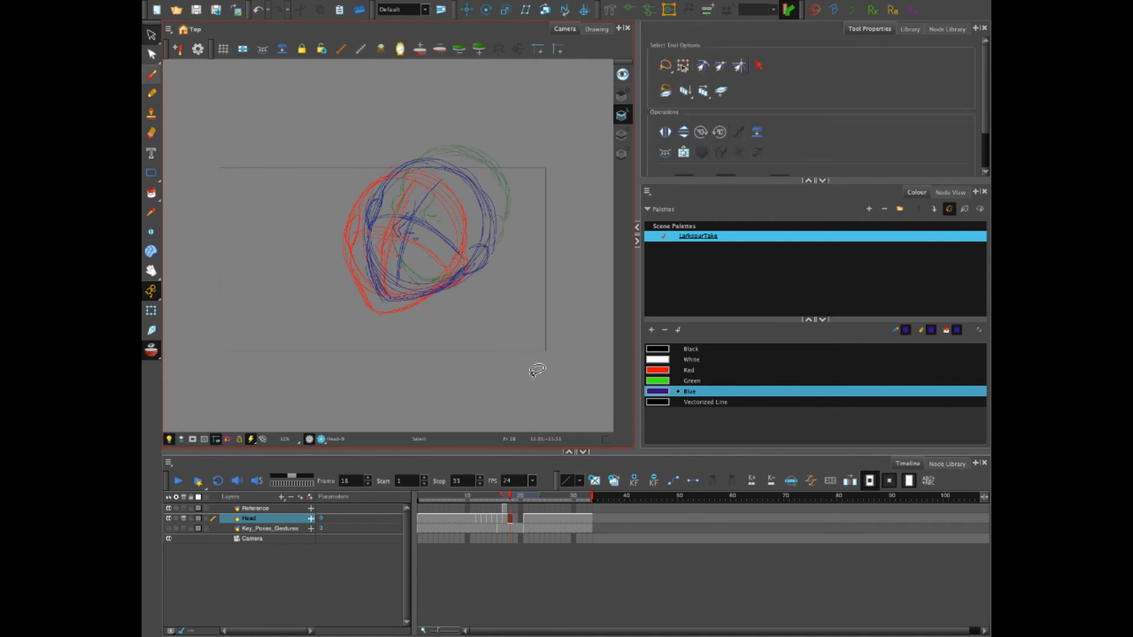
key(".")
key("alt+b")
mouse_move(413, 162)
left_mouse_down()
mouse_move(381, 247)
mouse_move(461, 166)
left_mouse_up()
left_click_drag(445, 170, 407, 274)
mouse_move(387, 212)
left_mouse_down()
mouse_move(466, 242)
mouse_move(409, 224)
left_mouse_up()
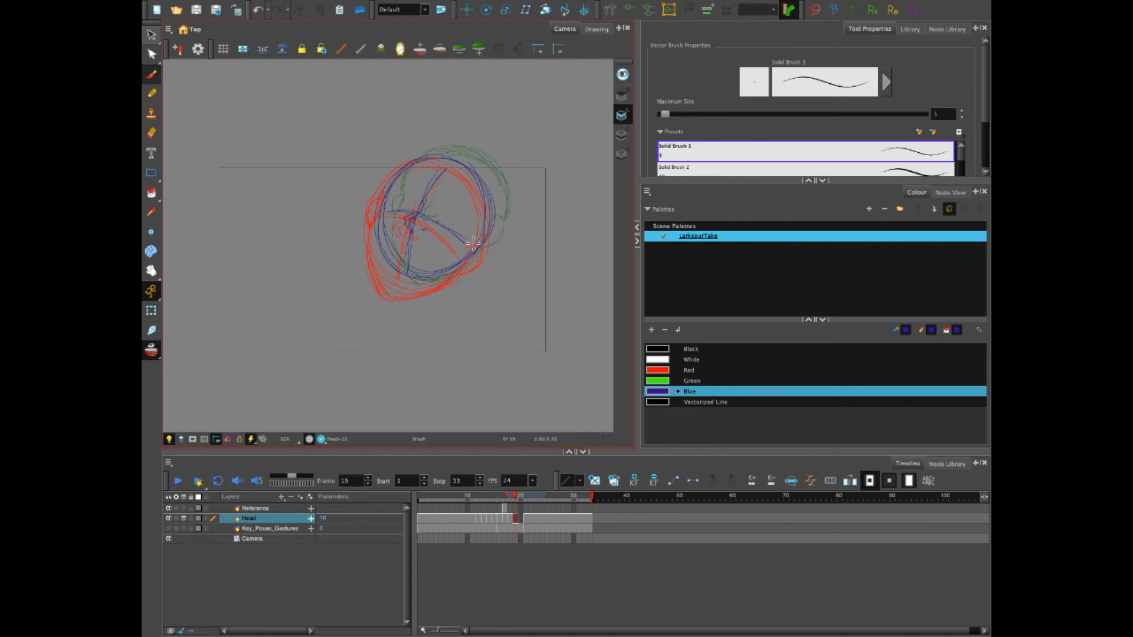
left_click_drag(475, 242, 471, 256)
mouse_move(384, 227)
left_mouse_down()
mouse_move(390, 204)
mouse_move(379, 227)
left_mouse_up()
mouse_move(481, 232)
left_mouse_down()
mouse_move(495, 232)
mouse_move(474, 256)
left_mouse_up()
mouse_move(387, 195)
left_mouse_down()
mouse_move(378, 218)
mouse_move(397, 293)
mouse_move(446, 282)
left_mouse_up()
mouse_move(380, 242)
left_mouse_down()
mouse_move(397, 293)
mouse_move(472, 258)
mouse_move(399, 292)
left_mouse_up()
Draw the last in-between head at frame 20 just short of the raised pose, and play back the take.
key(".")
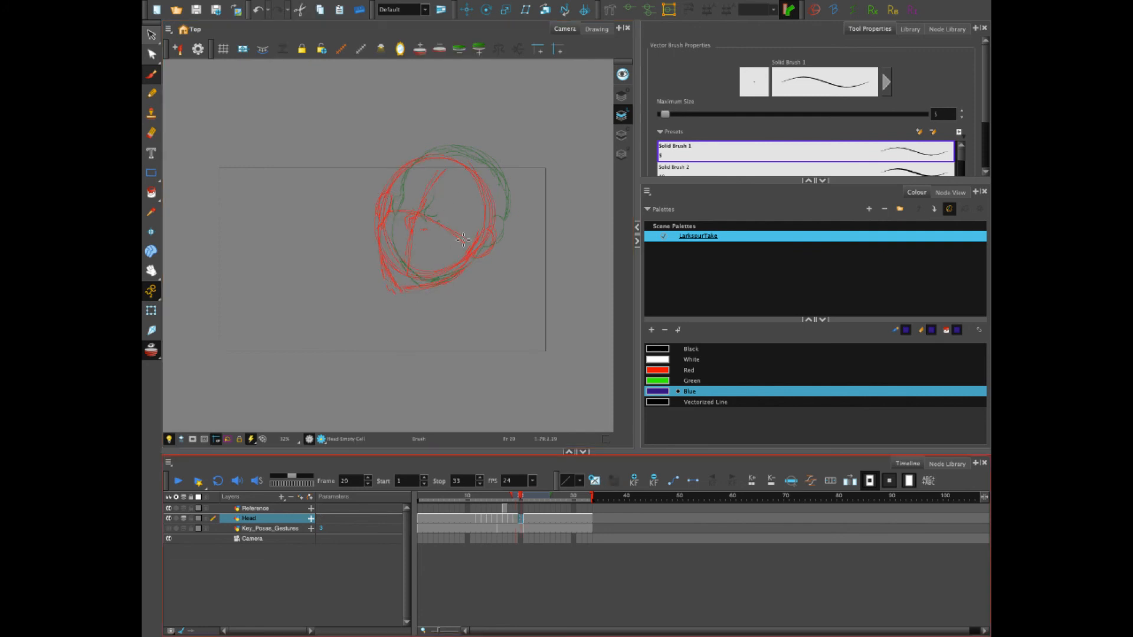
mouse_move(399, 188)
left_mouse_down()
mouse_move(407, 285)
mouse_move(460, 268)
mouse_move(415, 218)
left_mouse_up()
left_click_drag(418, 213, 418, 226)
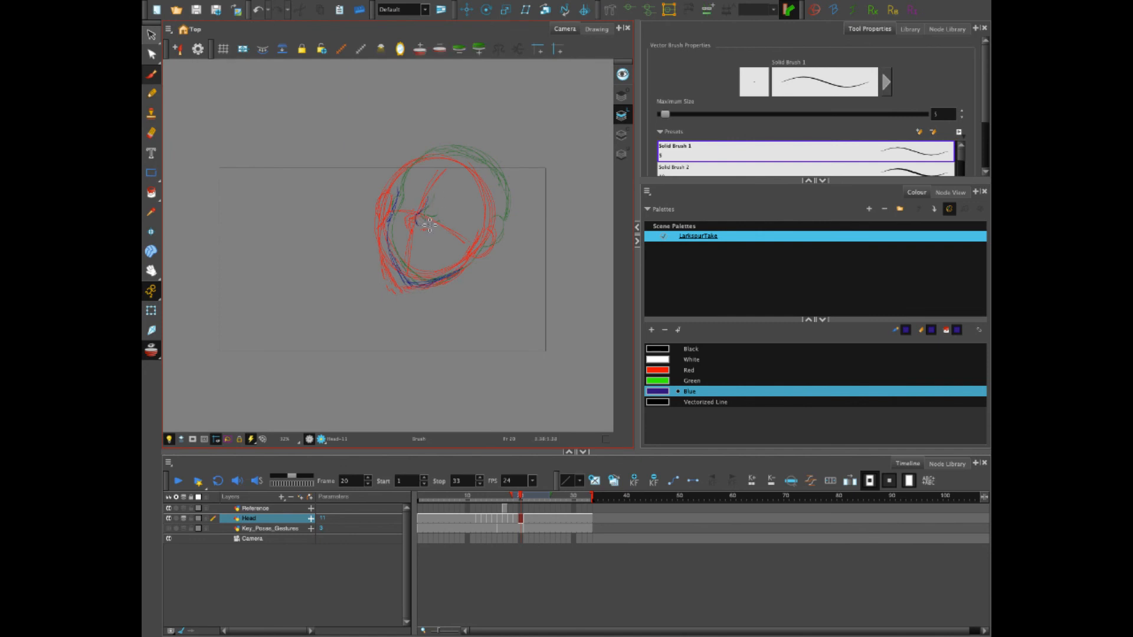
left_click_drag(491, 172, 468, 262)
left_click(179, 481)
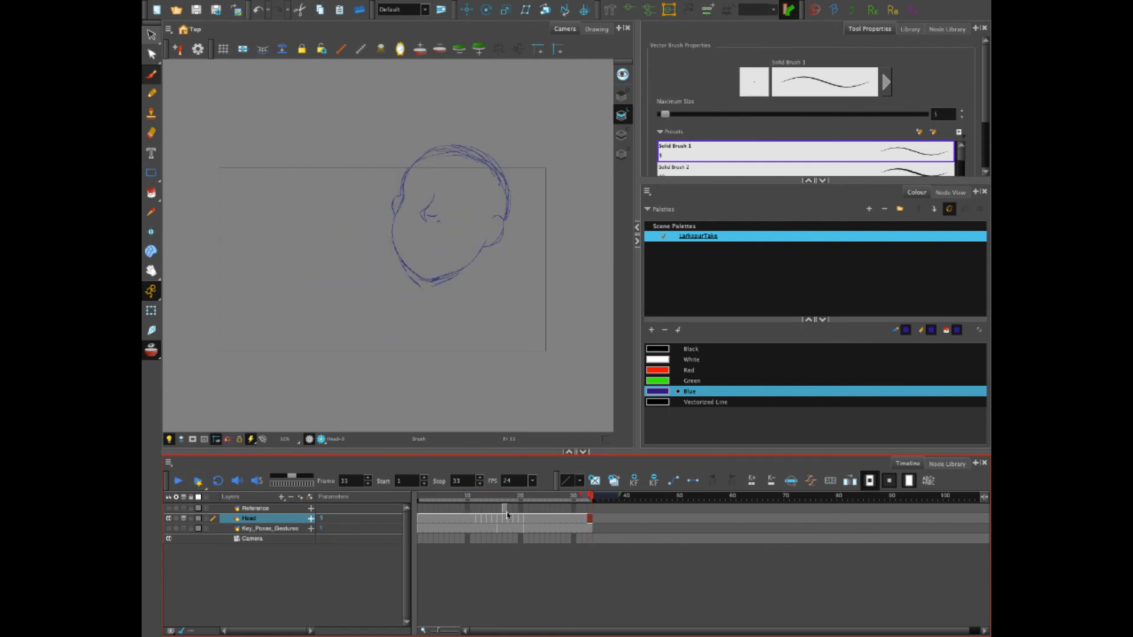
Select the in-between heads at frames 17 to 20 one by one, shift each slightly up and left, and play back the take.
mouse_move(511, 497)
left_mouse_down()
mouse_move(499, 498)
mouse_move(528, 497)
mouse_move(505, 500)
left_mouse_up()
left_click(152, 36)
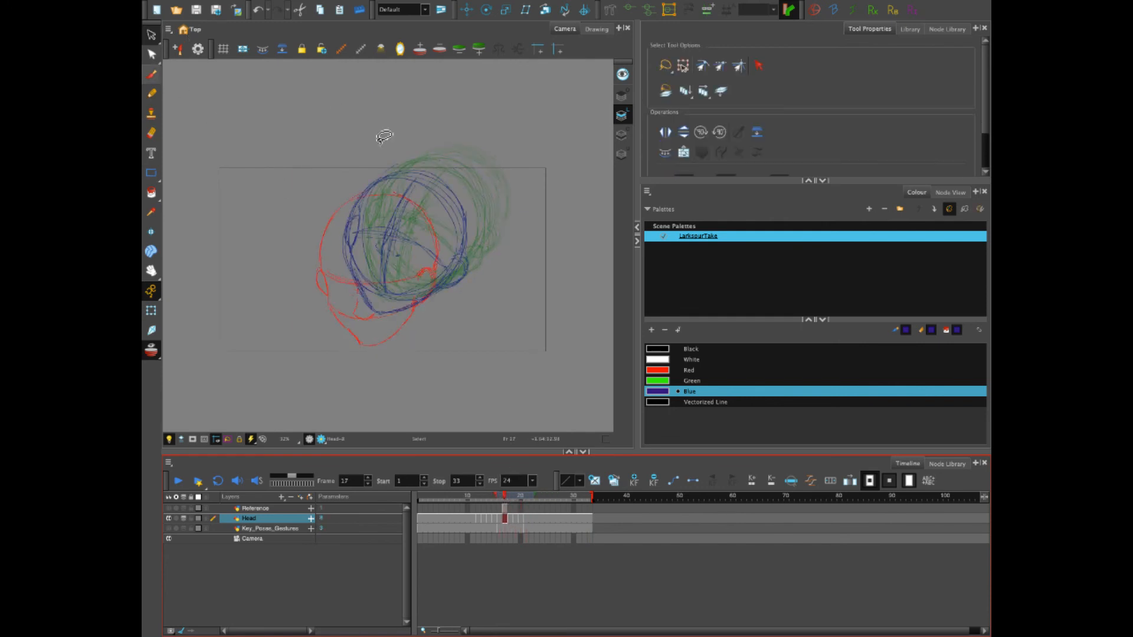
mouse_move(387, 143)
left_mouse_down()
mouse_move(343, 321)
mouse_move(520, 241)
mouse_move(444, 204)
mouse_move(438, 128)
mouse_move(361, 306)
mouse_move(537, 183)
mouse_move(470, 182)
left_mouse_up()
left_click(510, 517)
left_click(515, 518)
mouse_move(535, 217)
left_mouse_down()
mouse_move(533, 185)
mouse_move(386, 293)
mouse_move(514, 212)
mouse_move(485, 187)
mouse_move(538, 169)
mouse_move(377, 257)
mouse_move(538, 233)
left_mouse_up()
left_click(521, 518)
left_click_drag(497, 190, 504, 185)
left_click(530, 519)
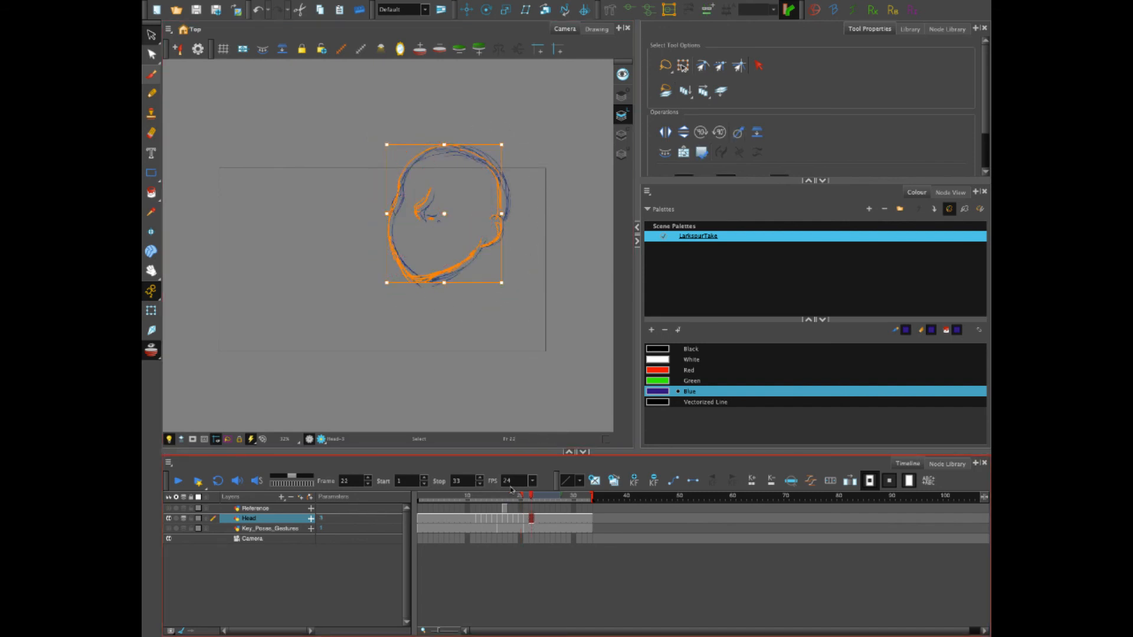
left_click(177, 481)
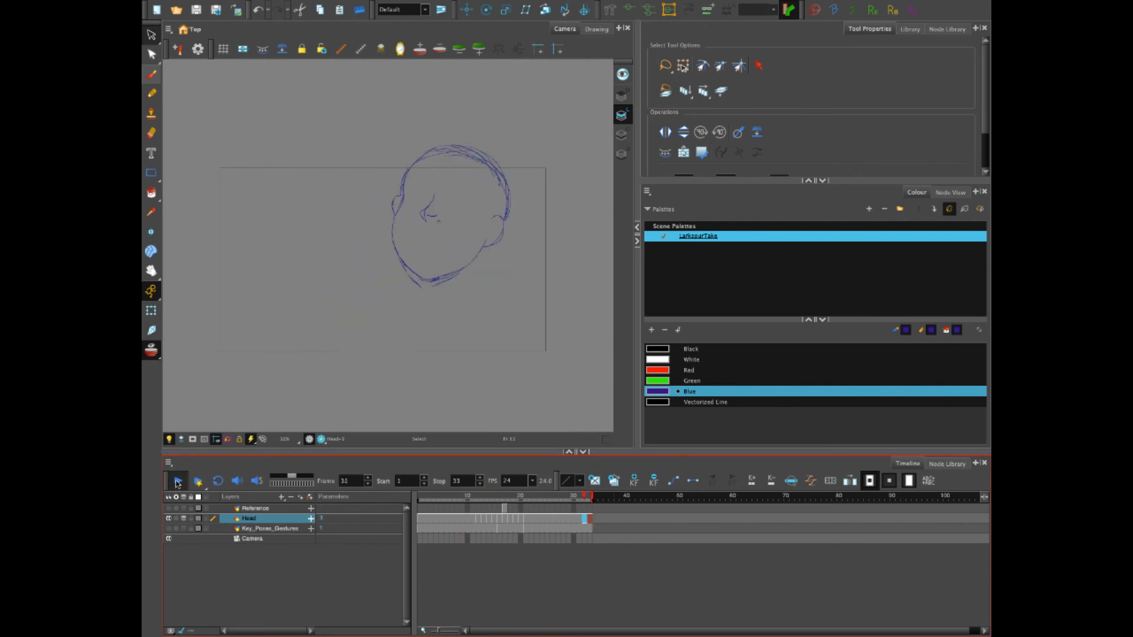
left_click(177, 481)
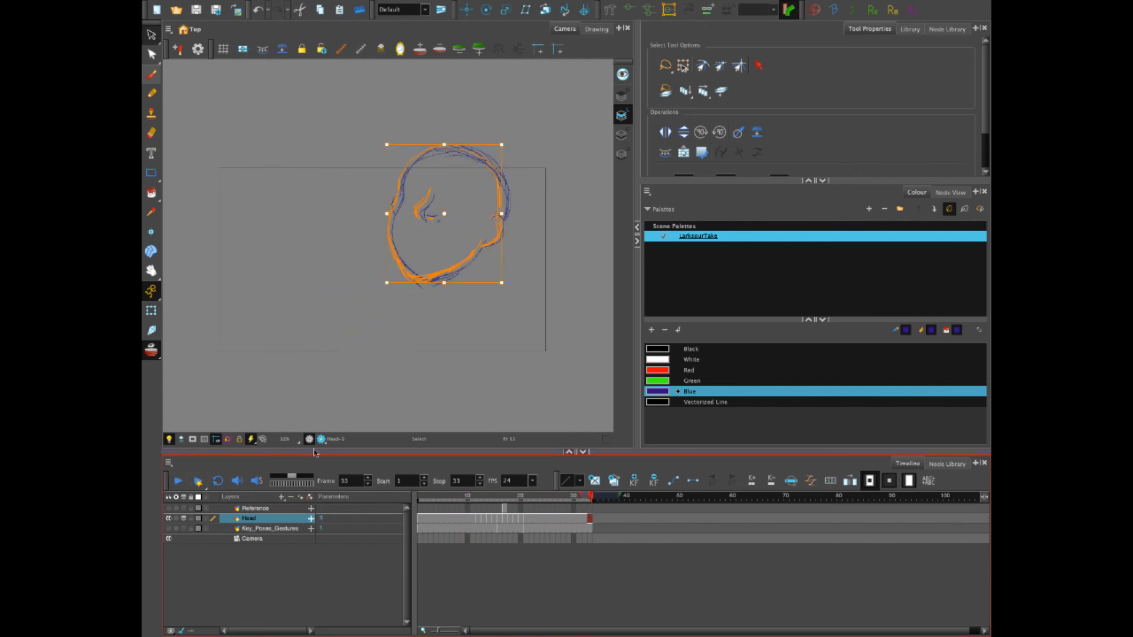
Select the in-between head at frame 19 and stretch it slightly toward its lower left.
mouse_move(466, 496)
left_mouse_down()
mouse_move(531, 496)
mouse_move(505, 500)
mouse_move(515, 499)
left_mouse_up()
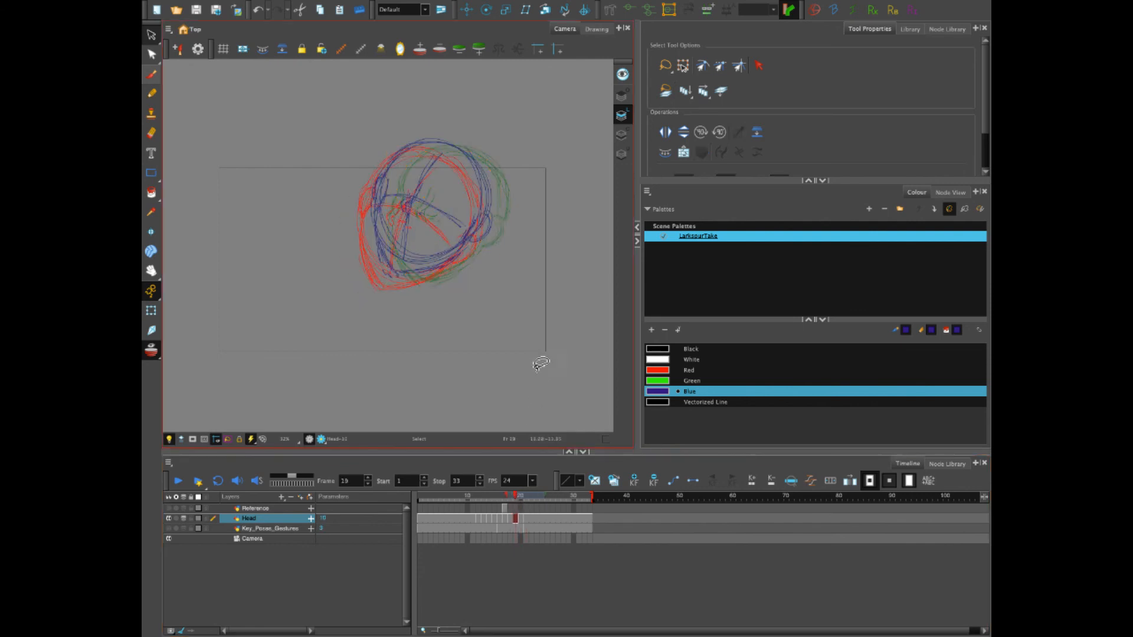
mouse_move(520, 204)
left_mouse_down()
mouse_move(425, 111)
mouse_move(547, 189)
left_mouse_up()
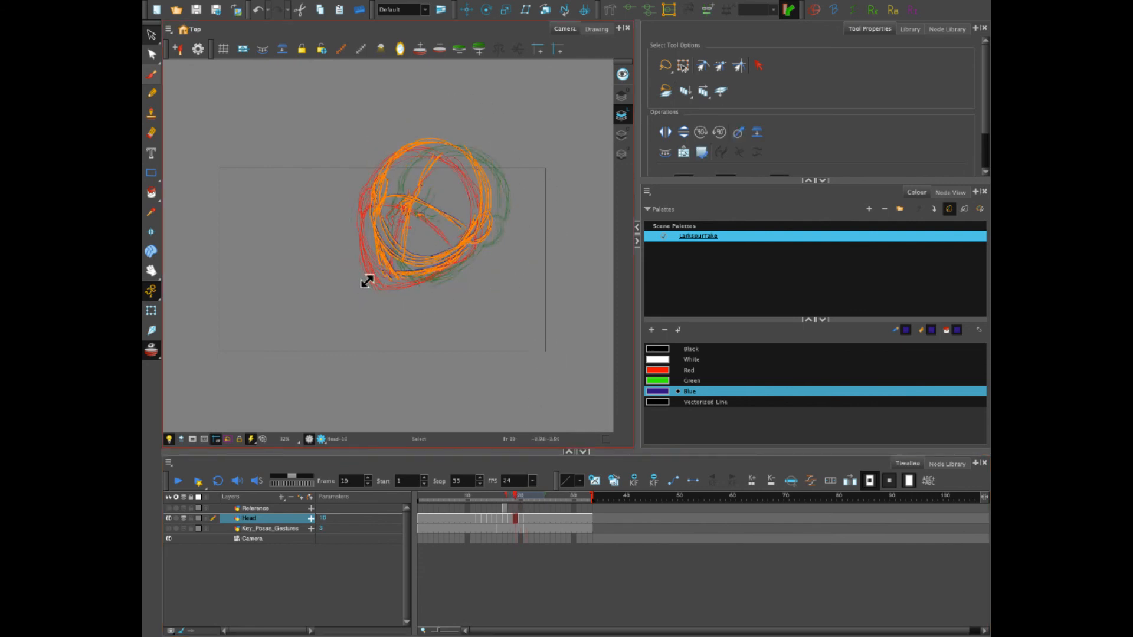
left_click(501, 298)
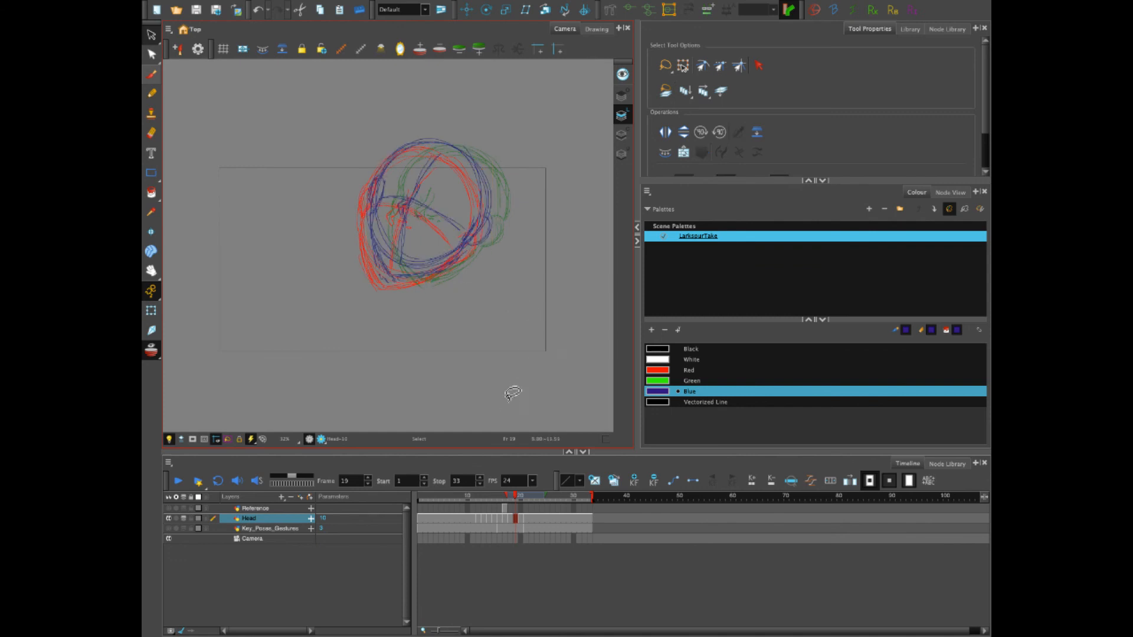
Enlarge the head at frame 20 toward its upper left and nudge it up, then slightly widen the raised-pose head at frame 21.
left_click(522, 519)
left_click_drag(378, 156, 509, 284)
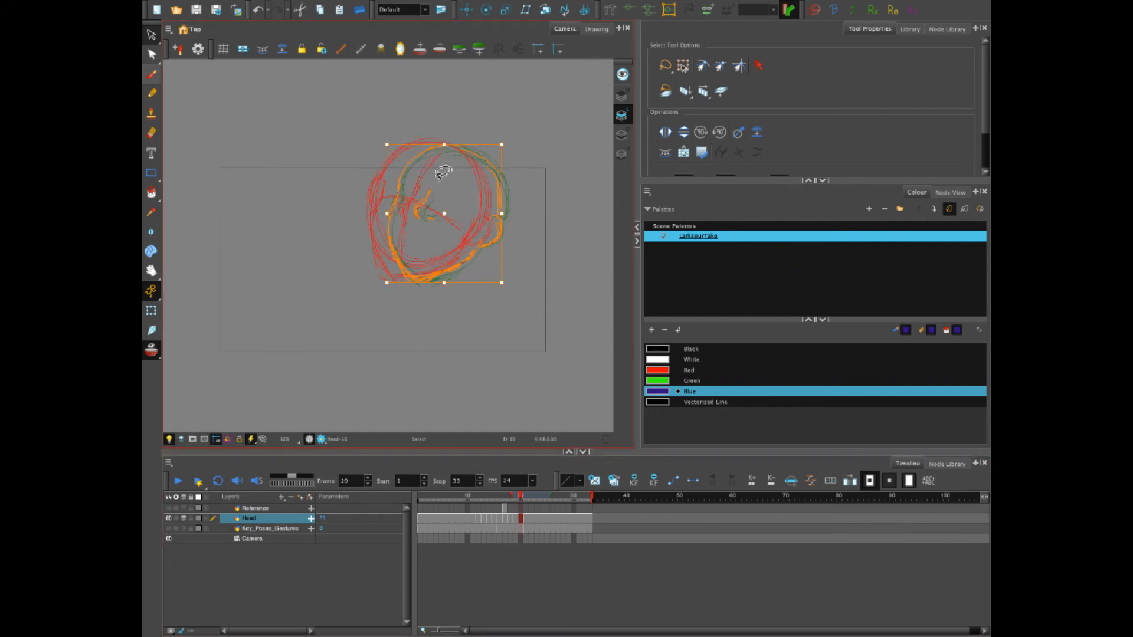
left_click_drag(386, 144, 380, 138)
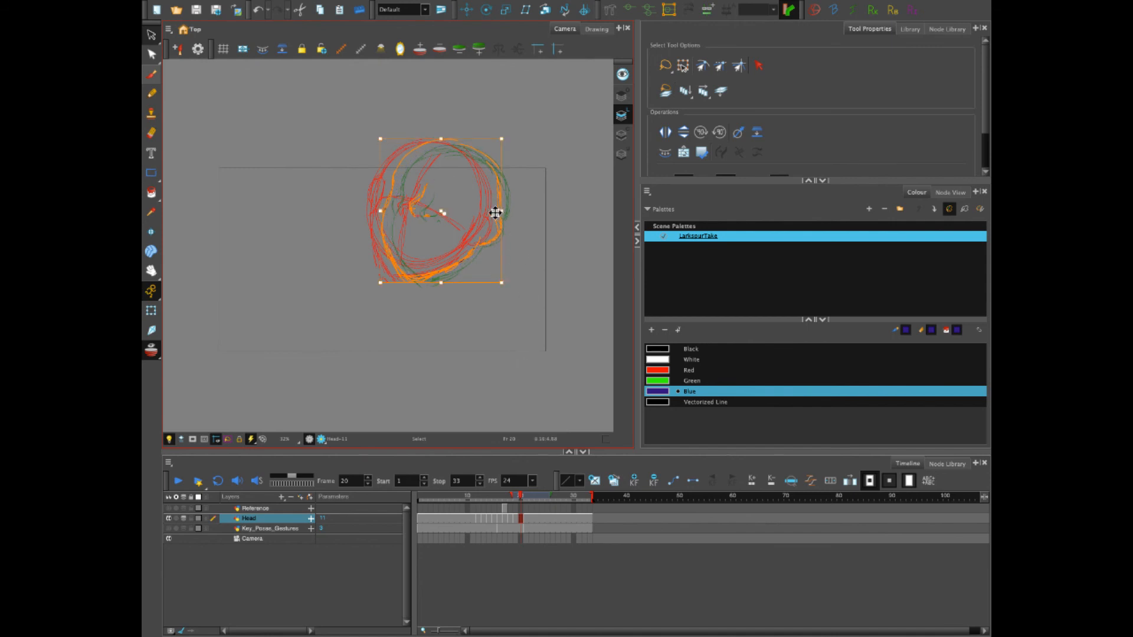
left_click_drag(496, 212, 495, 208)
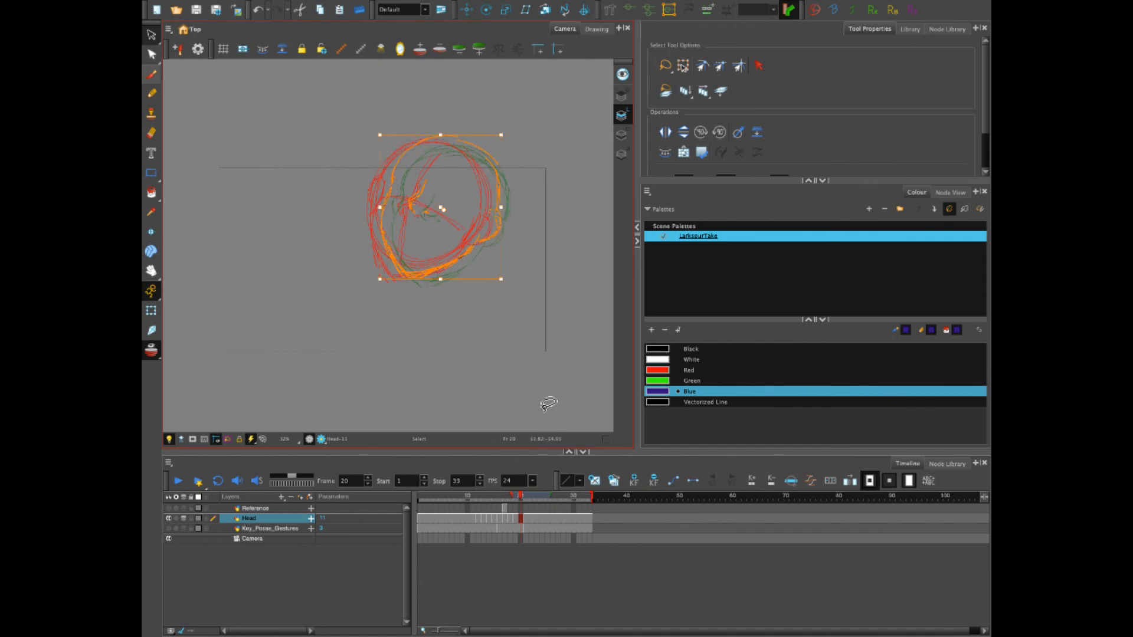
left_click(525, 518)
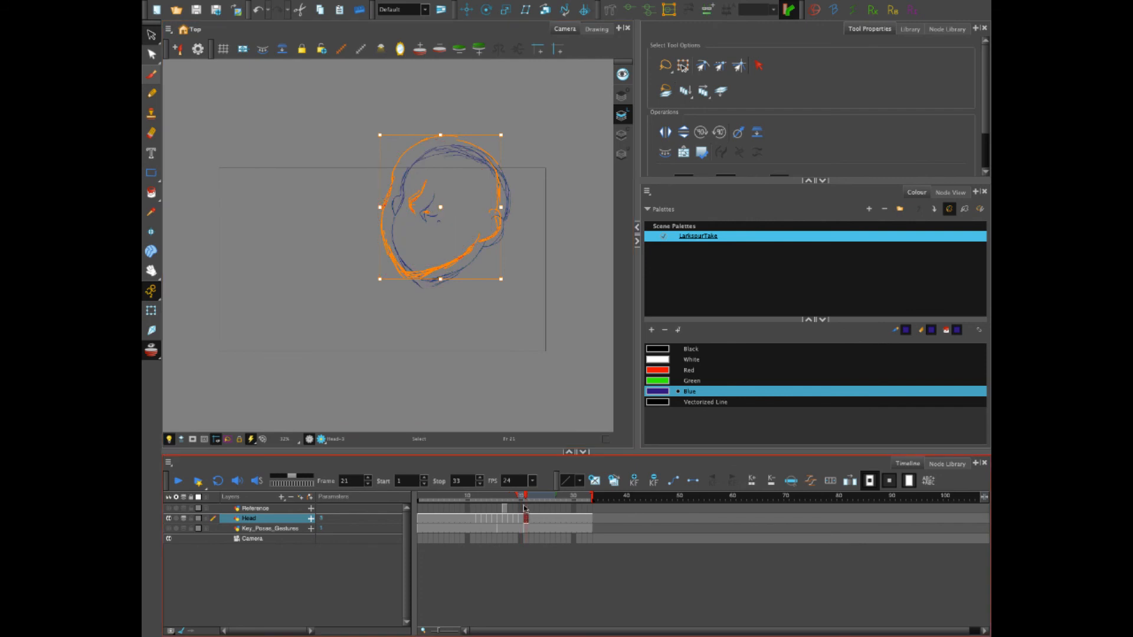
mouse_move(541, 210)
left_mouse_down()
mouse_move(530, 168)
mouse_move(421, 137)
mouse_move(452, 311)
mouse_move(516, 142)
left_mouse_up()
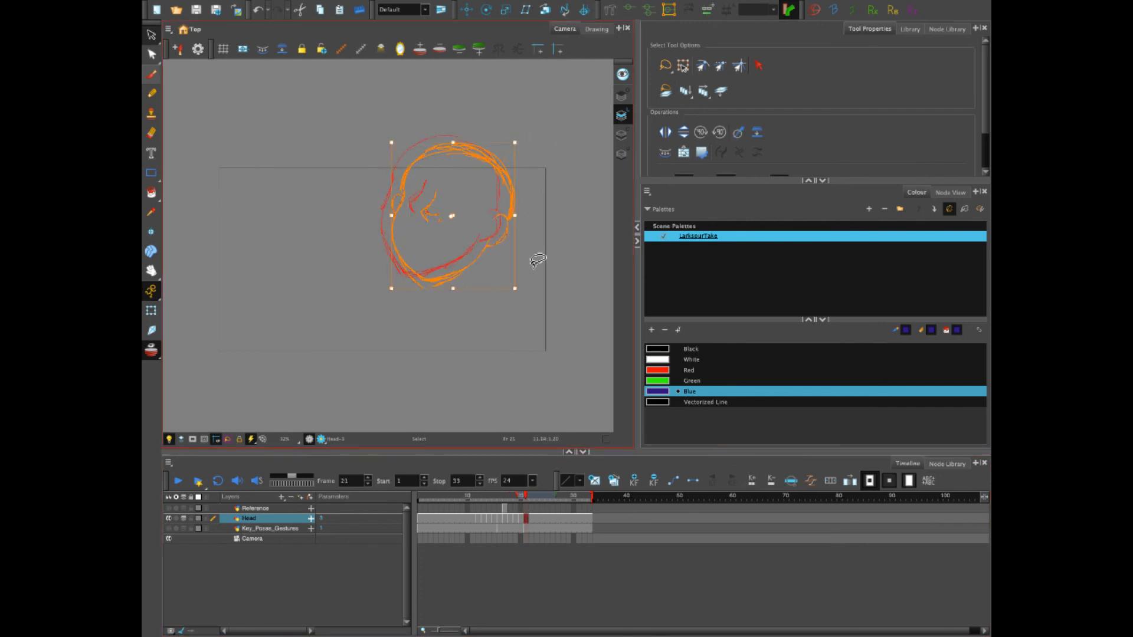
Lengthen the exposure of the last in-between heads on the Head layer, around frames 18 to 20.
left_click(526, 518)
left_click(521, 520)
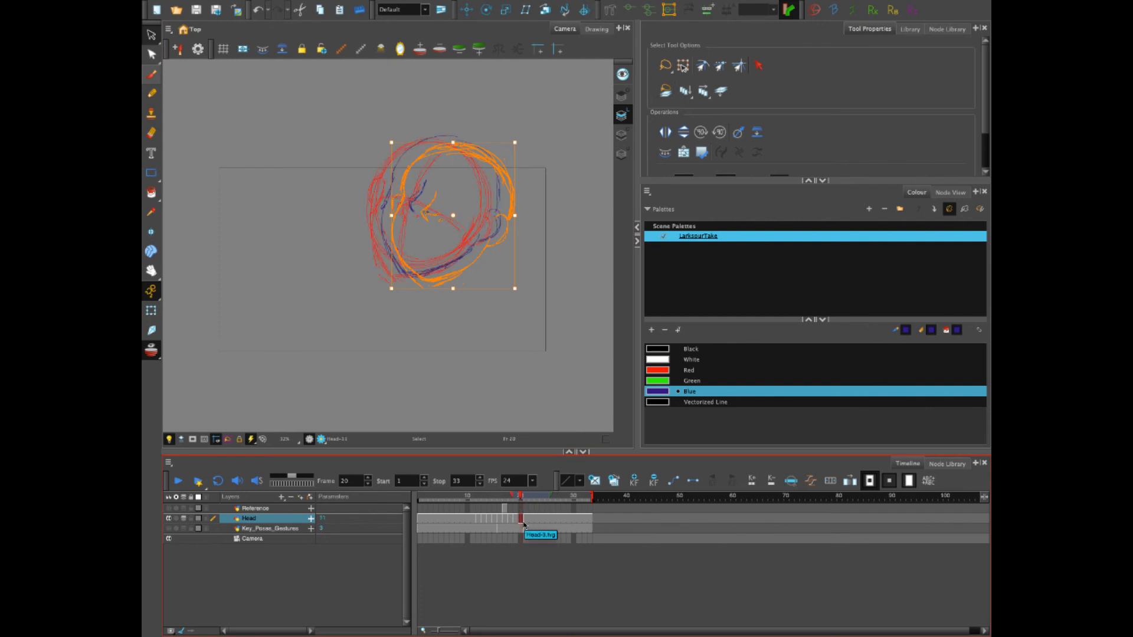
left_click(511, 519)
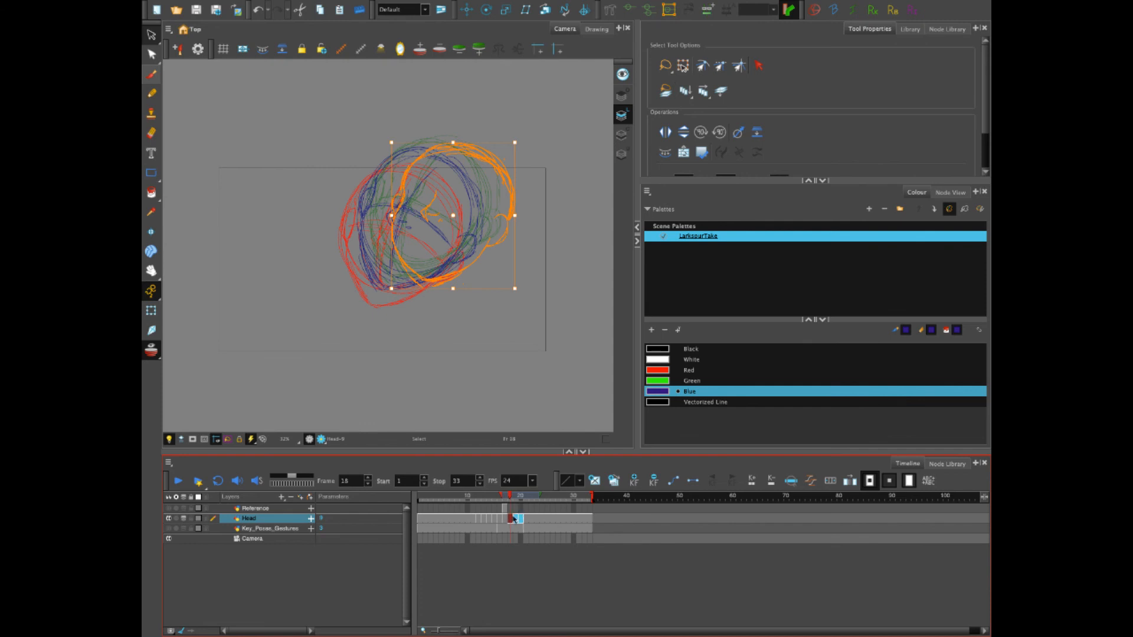
right_click(513, 520)
mouse_move(612, 410)
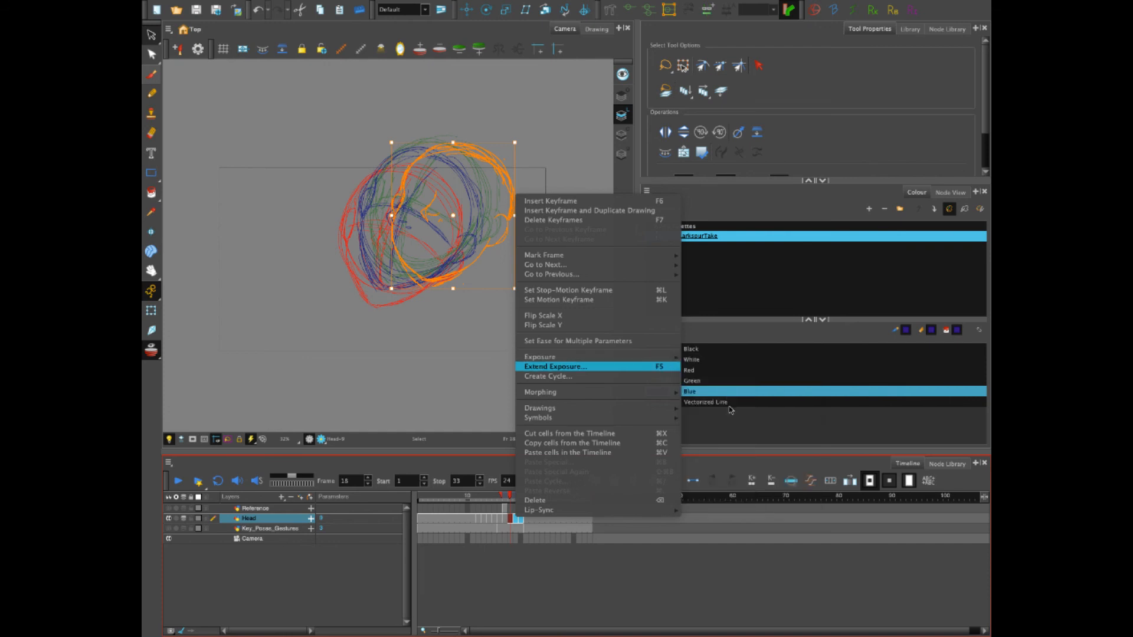
mouse_move(650, 357)
left_click(735, 484)
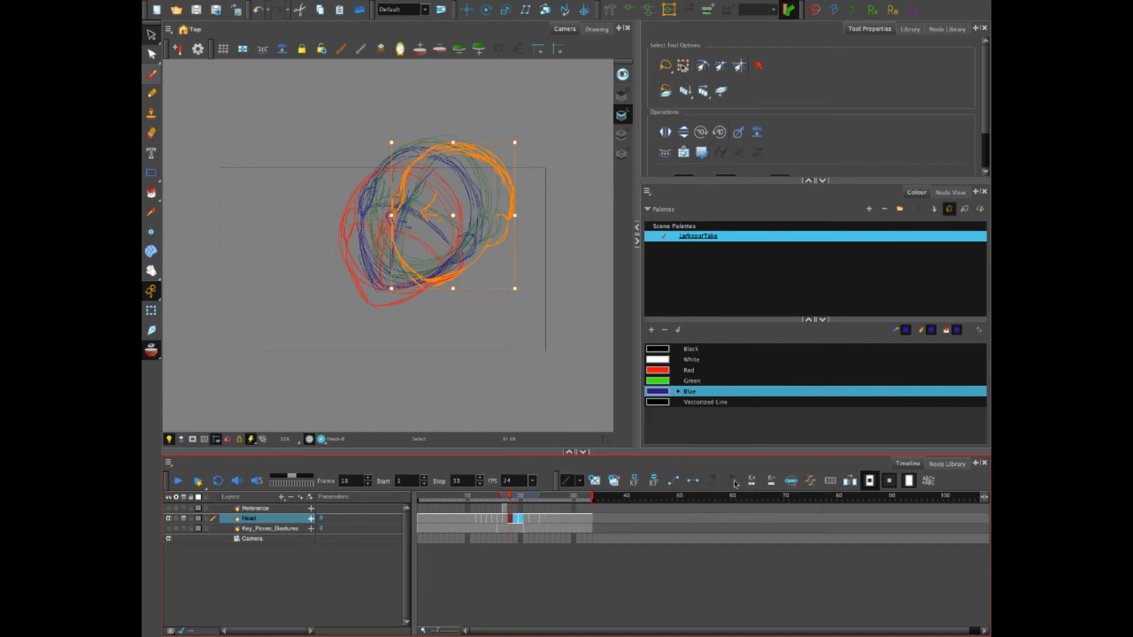
Play back the retimed take and step through the in-between heads around frames 19 to 22 to check the timing.
left_click(490, 497)
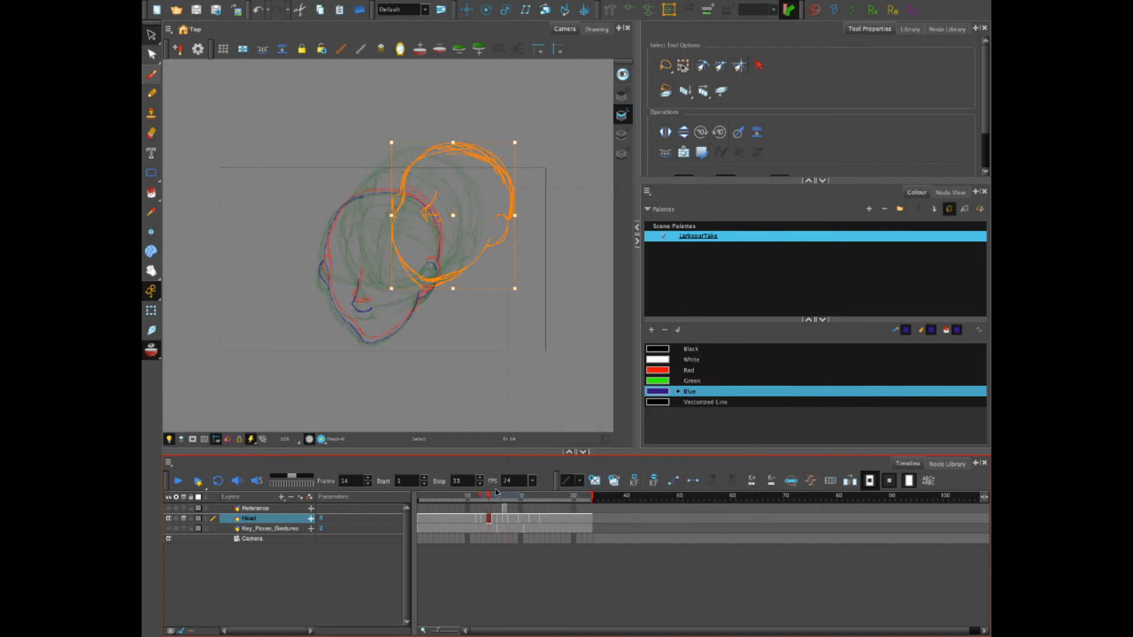
left_click(177, 483)
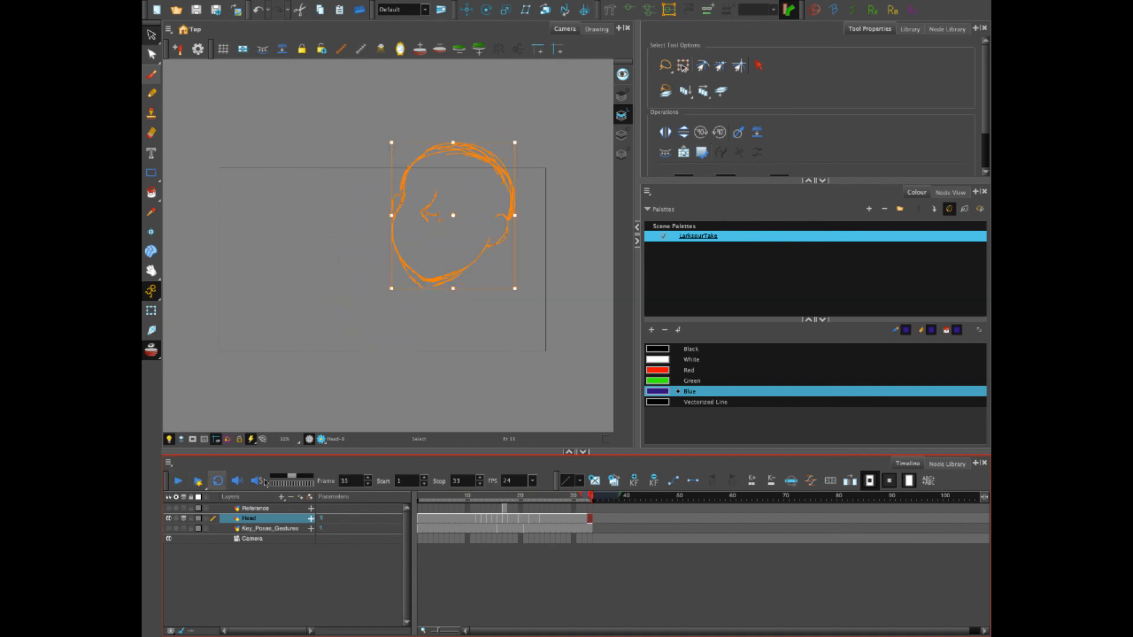
left_click(521, 519)
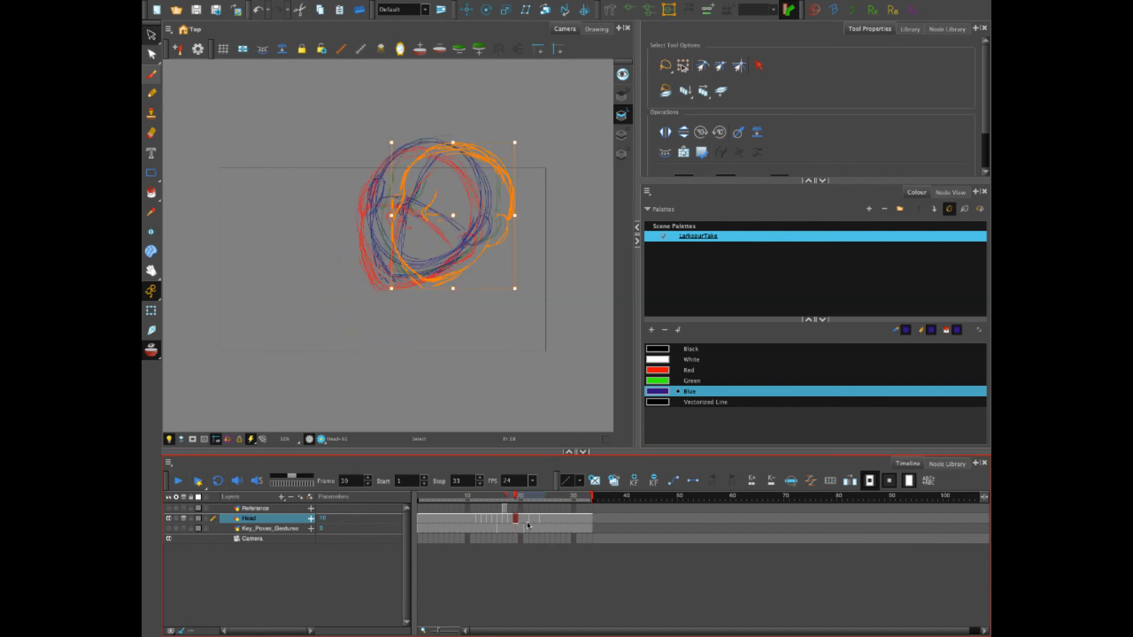
left_click(531, 527)
left_click(525, 520)
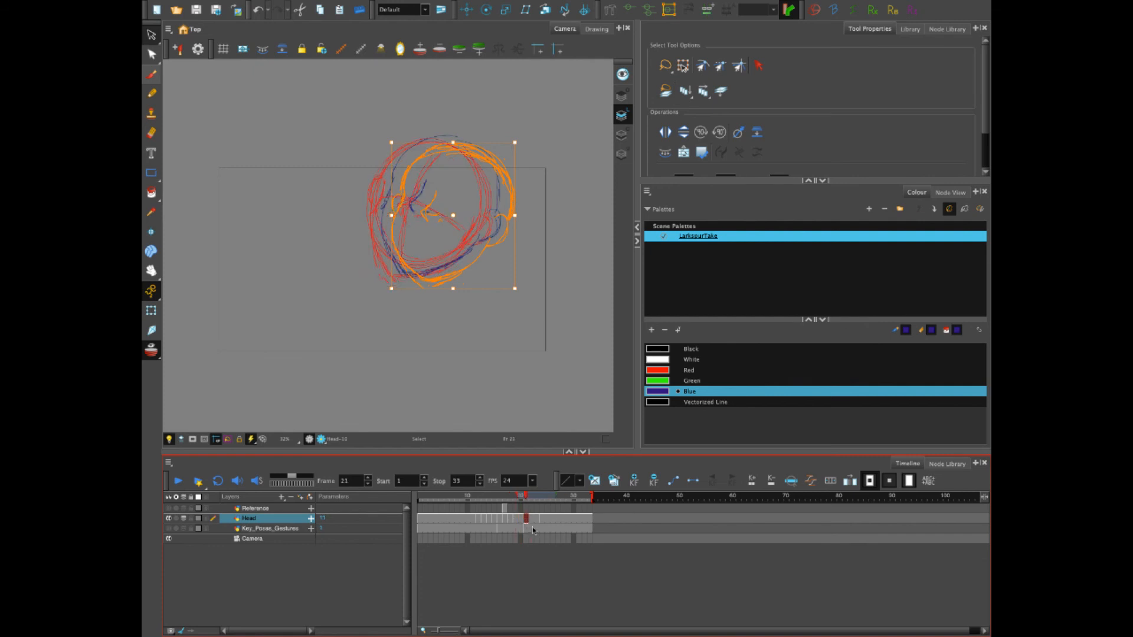
left_click(536, 520)
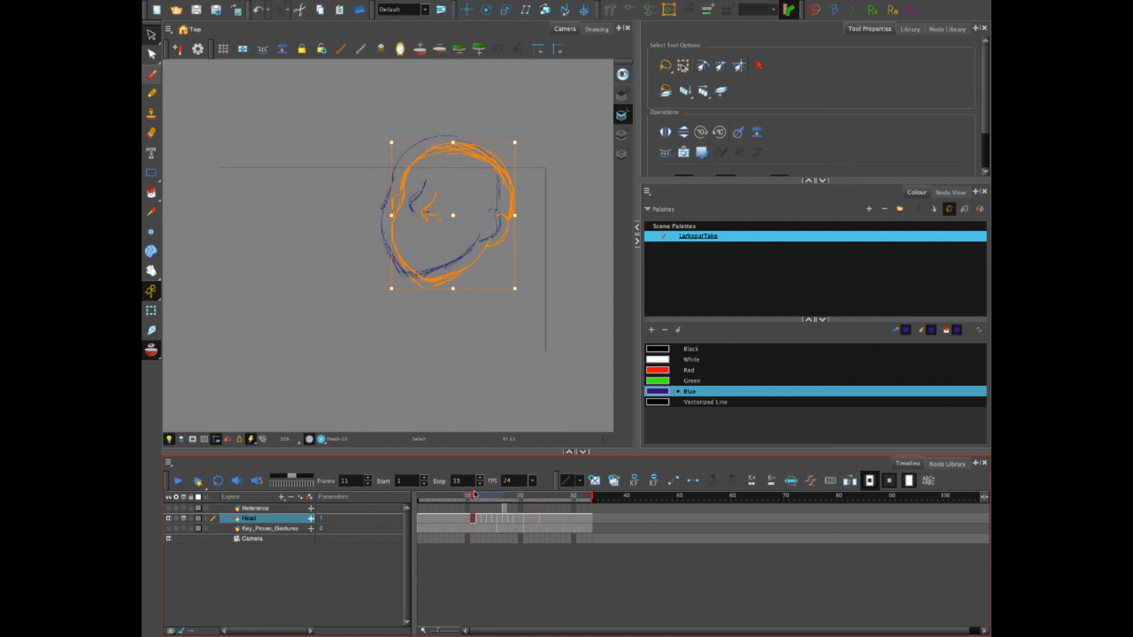
left_click(176, 483)
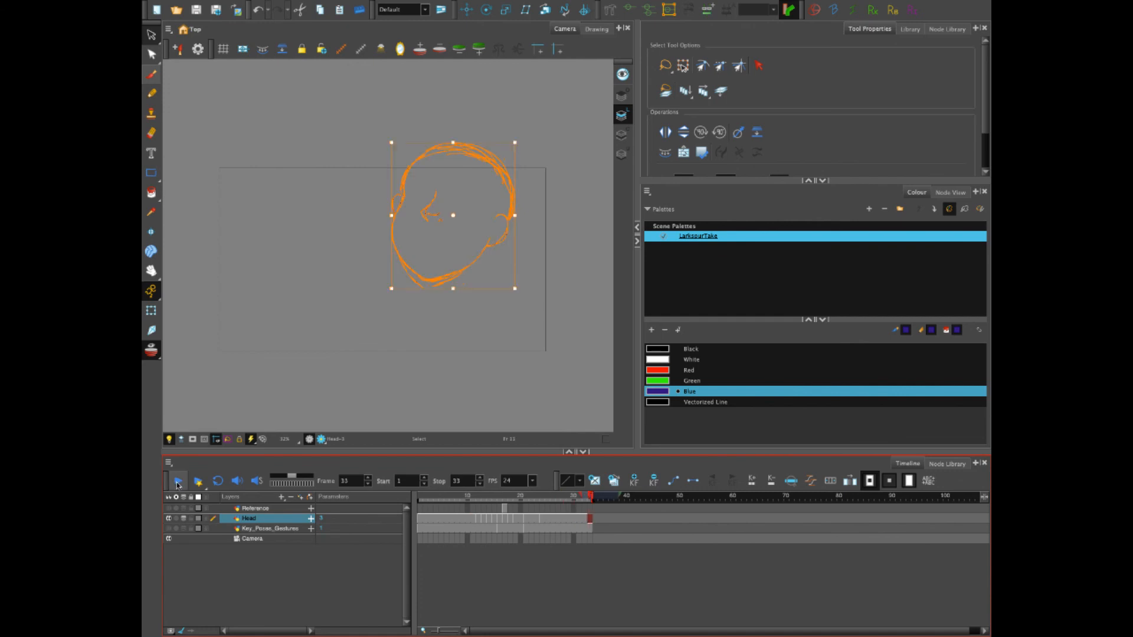
Draw an in-between head with the Brush at frame 20 on the Head layer, halfway between the onion-skinned neighbours.
left_click(522, 523)
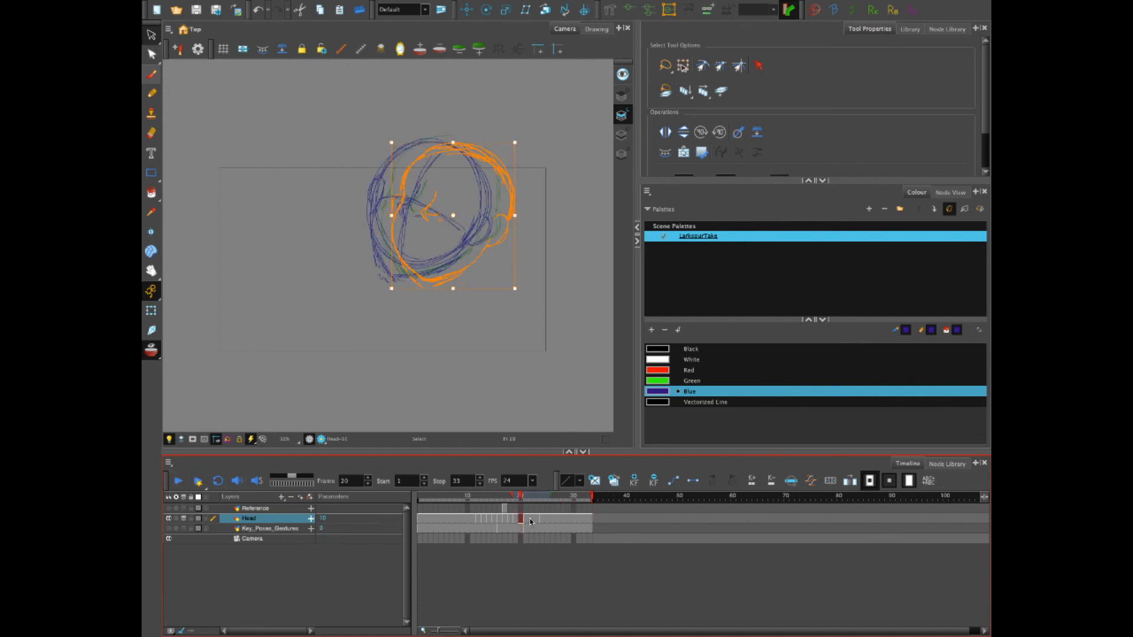
left_click(530, 522)
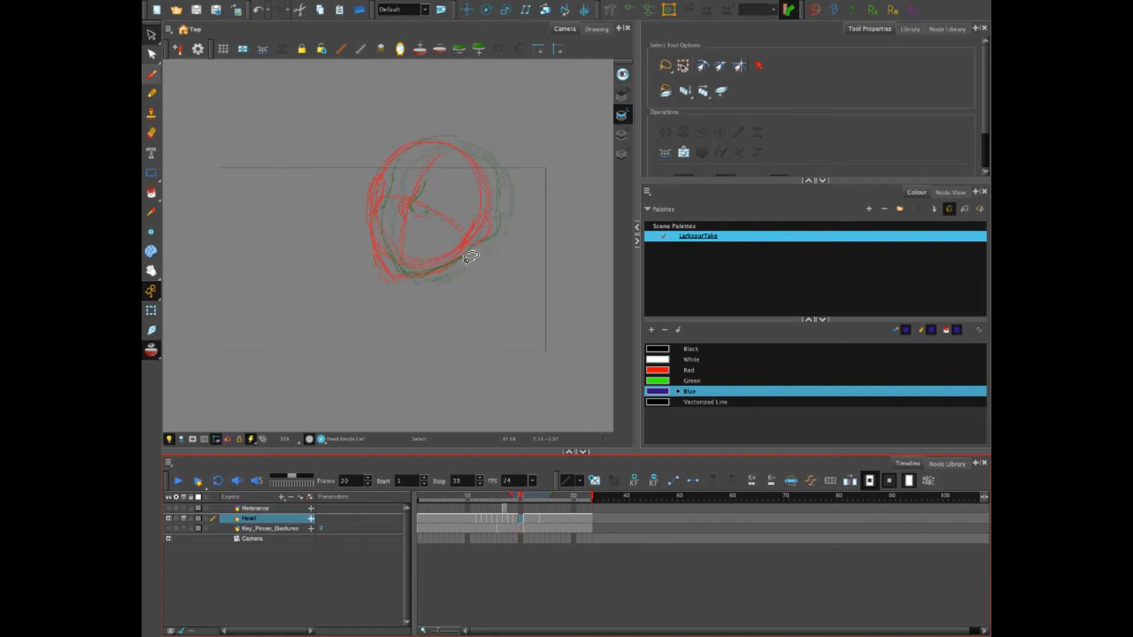
key("alt+b")
left_click_drag(395, 275, 387, 175)
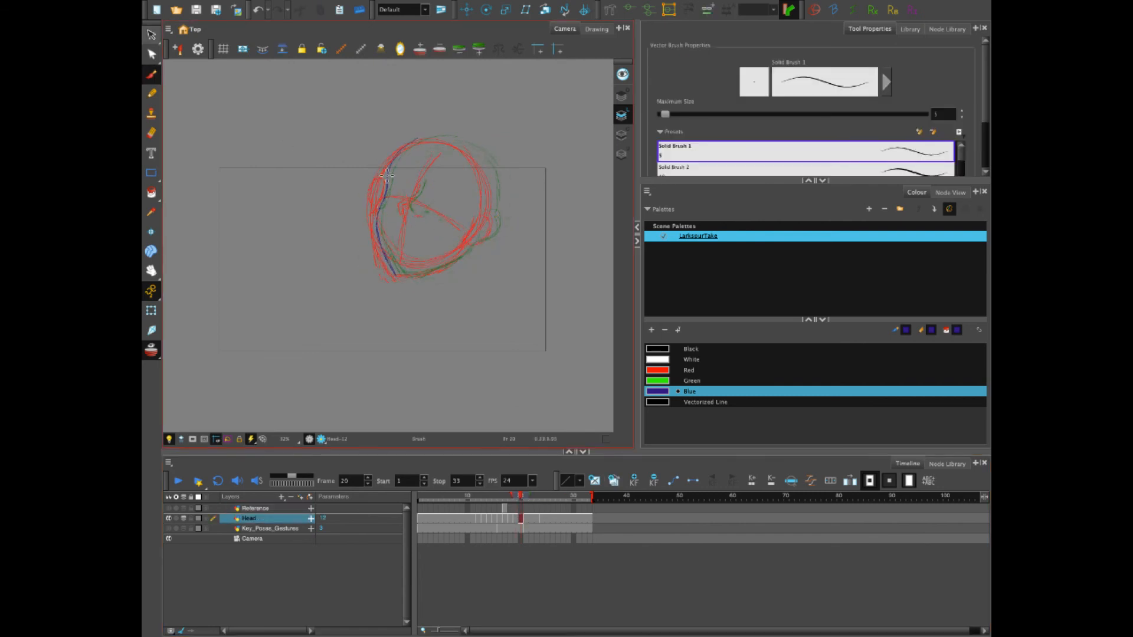
left_click_drag(416, 139, 455, 140)
mouse_move(457, 142)
left_mouse_down()
mouse_move(483, 163)
mouse_move(493, 232)
mouse_move(472, 242)
left_mouse_up()
mouse_move(471, 242)
left_mouse_down()
mouse_move(455, 260)
mouse_move(399, 274)
left_mouse_up()
left_click_drag(423, 181, 408, 206)
Draw the next in-between head outline at frame 22 on the Head layer, easing toward the raised pose.
left_click(532, 519)
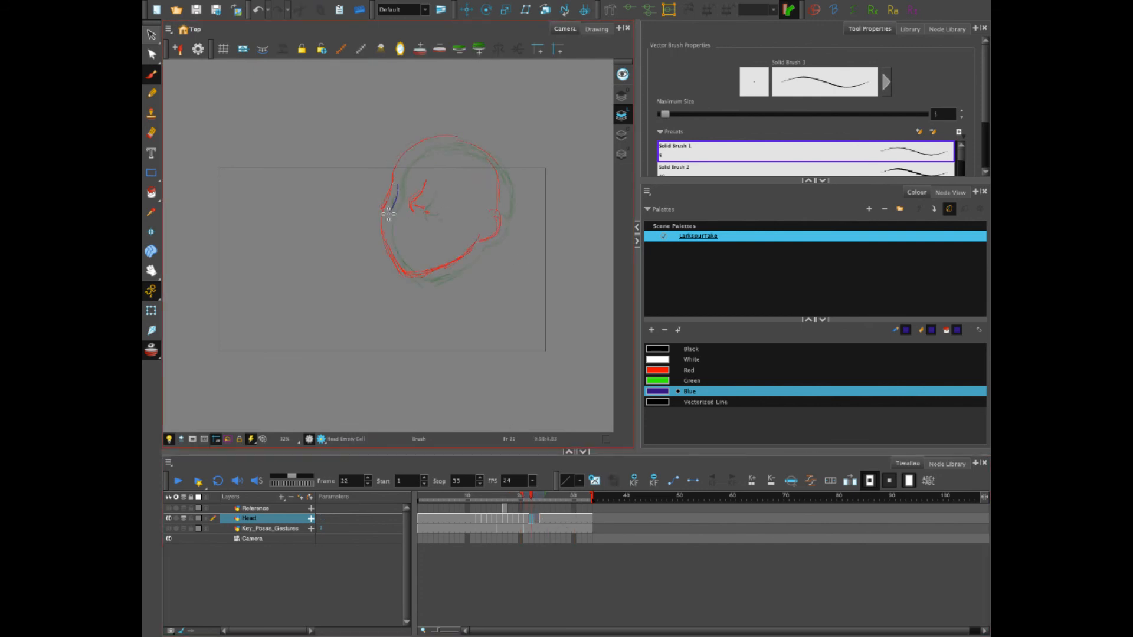
left_click_drag(395, 178, 413, 277)
mouse_move(395, 183)
left_mouse_down()
mouse_move(388, 212)
mouse_move(430, 143)
left_mouse_up()
mouse_move(503, 212)
left_mouse_down()
mouse_move(448, 141)
mouse_move(416, 151)
left_mouse_up()
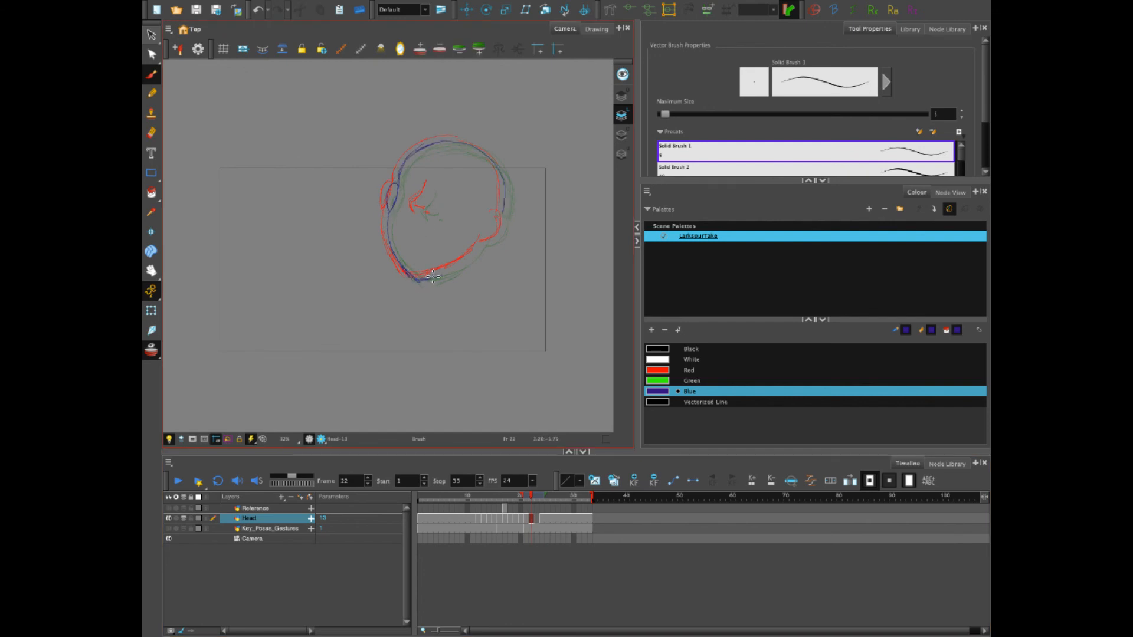
mouse_move(433, 276)
left_mouse_down()
mouse_move(462, 267)
mouse_move(505, 222)
mouse_move(491, 215)
mouse_move(487, 244)
mouse_move(509, 231)
left_mouse_up()
Draw an in-between head at frame 23, with nose lines, jaw, cranium and ear between the onion-skinned outlines.
key("period")
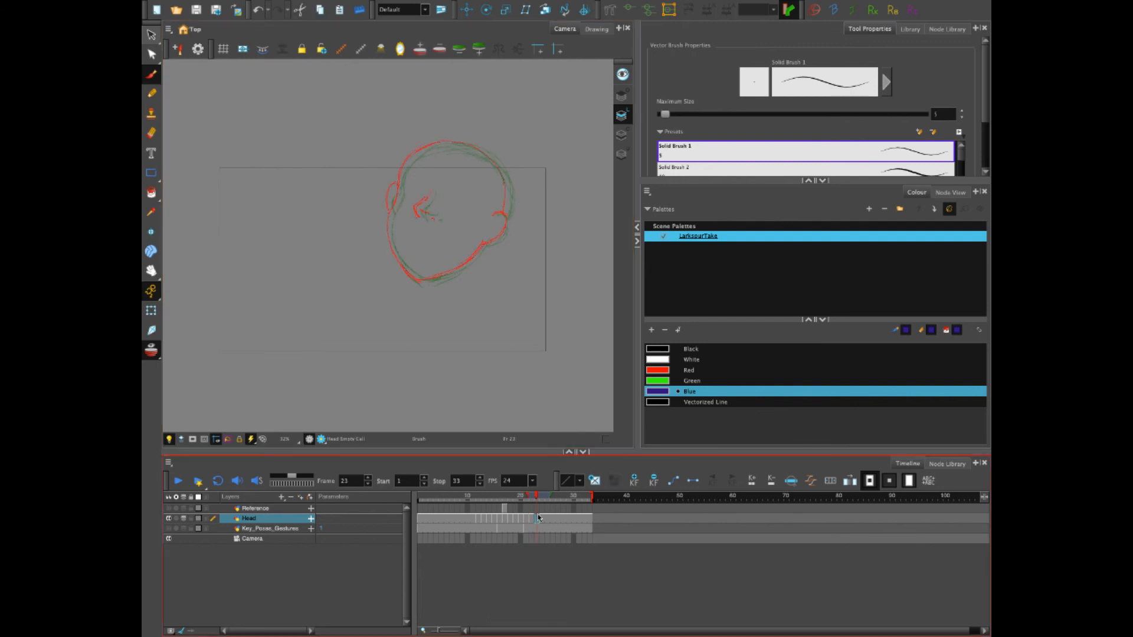
left_click_drag(420, 206, 439, 219)
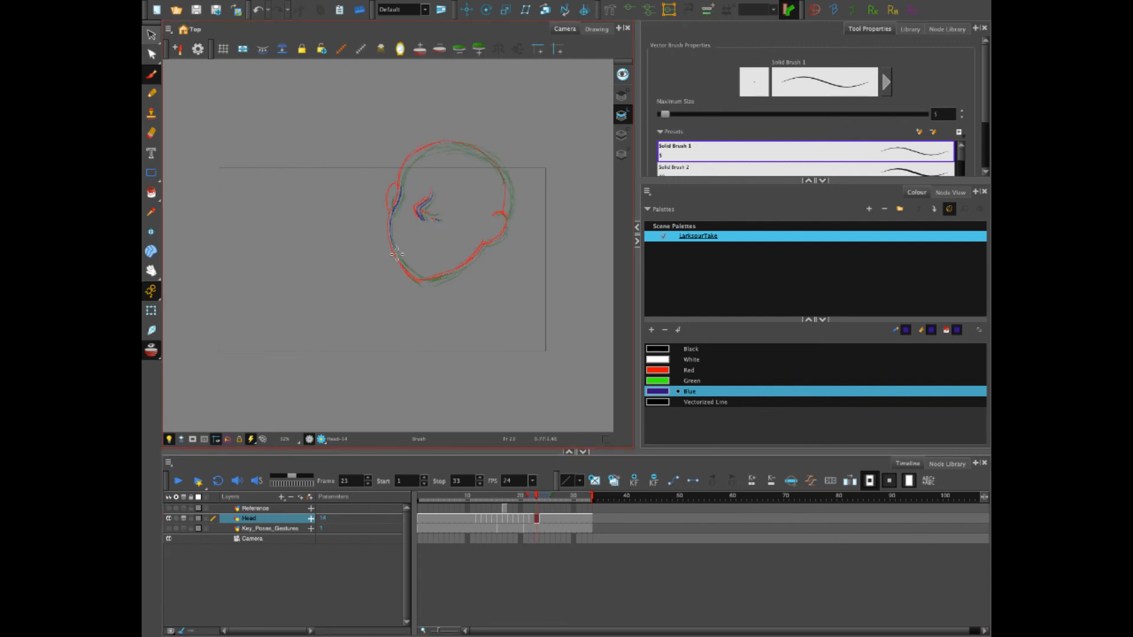
mouse_move(397, 254)
left_mouse_down()
mouse_move(422, 279)
mouse_move(472, 259)
mouse_move(499, 227)
mouse_move(506, 177)
left_mouse_up()
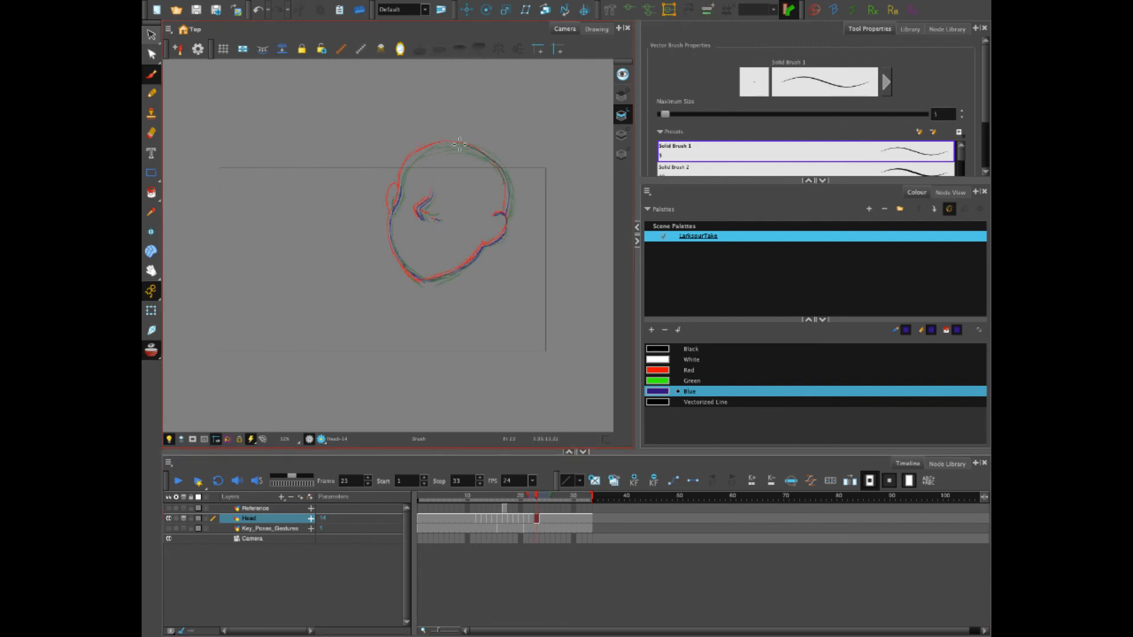
mouse_move(460, 143)
left_mouse_down()
mouse_move(402, 173)
mouse_move(438, 146)
mouse_move(398, 205)
left_mouse_up()
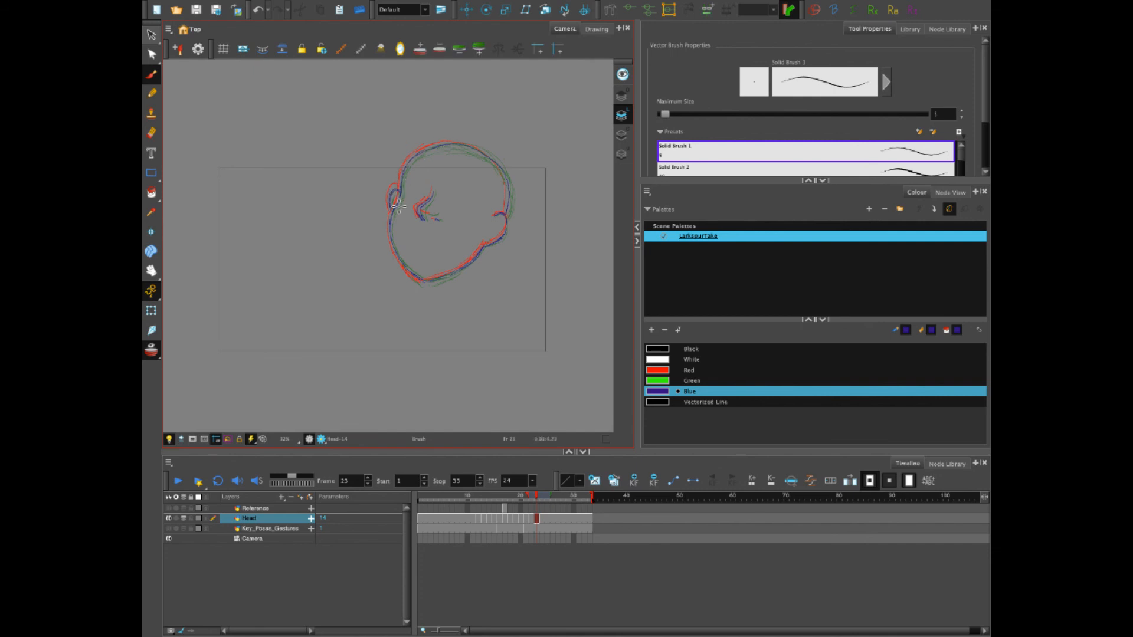
Clear the cell at frame 24 on the Head layer and draw a final easing head very close to the raised pose.
left_click(543, 520)
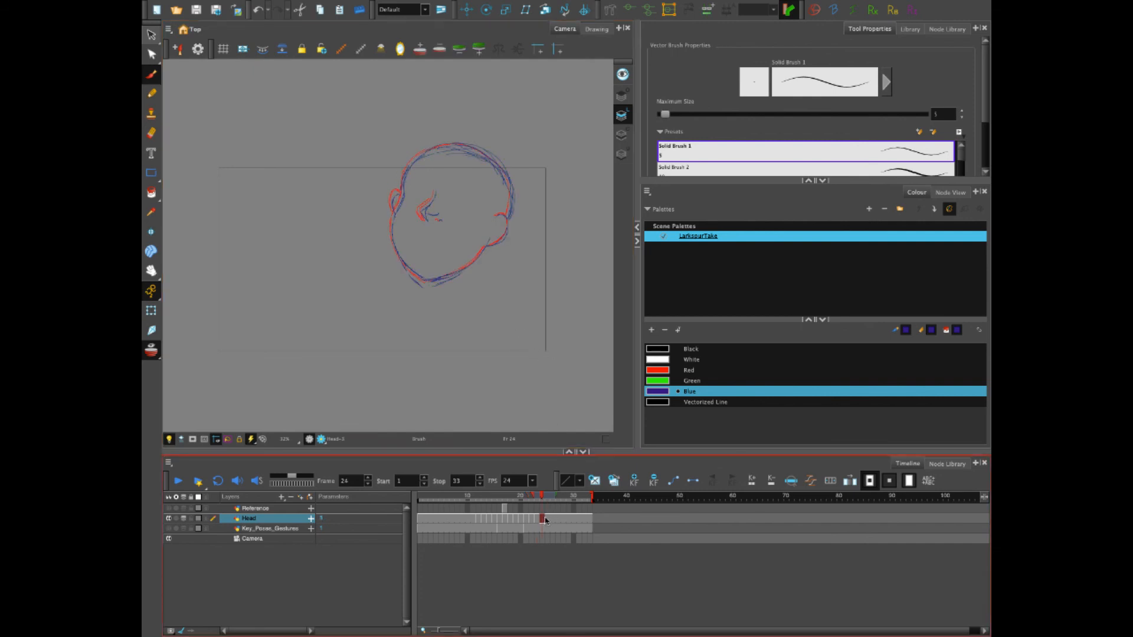
left_click(547, 518)
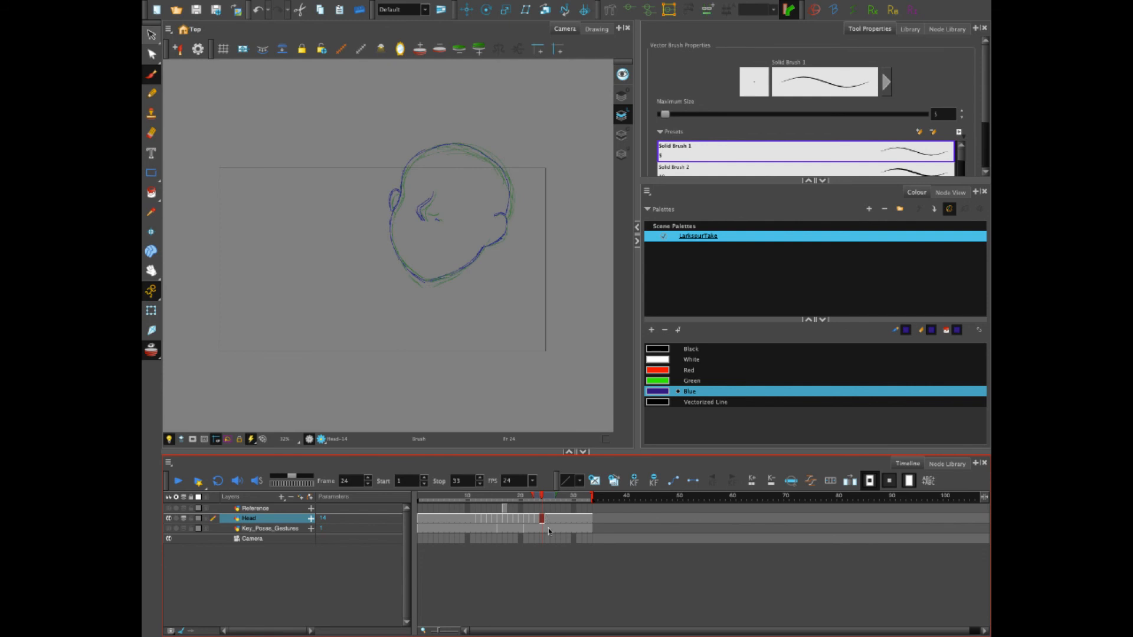
key("Delete")
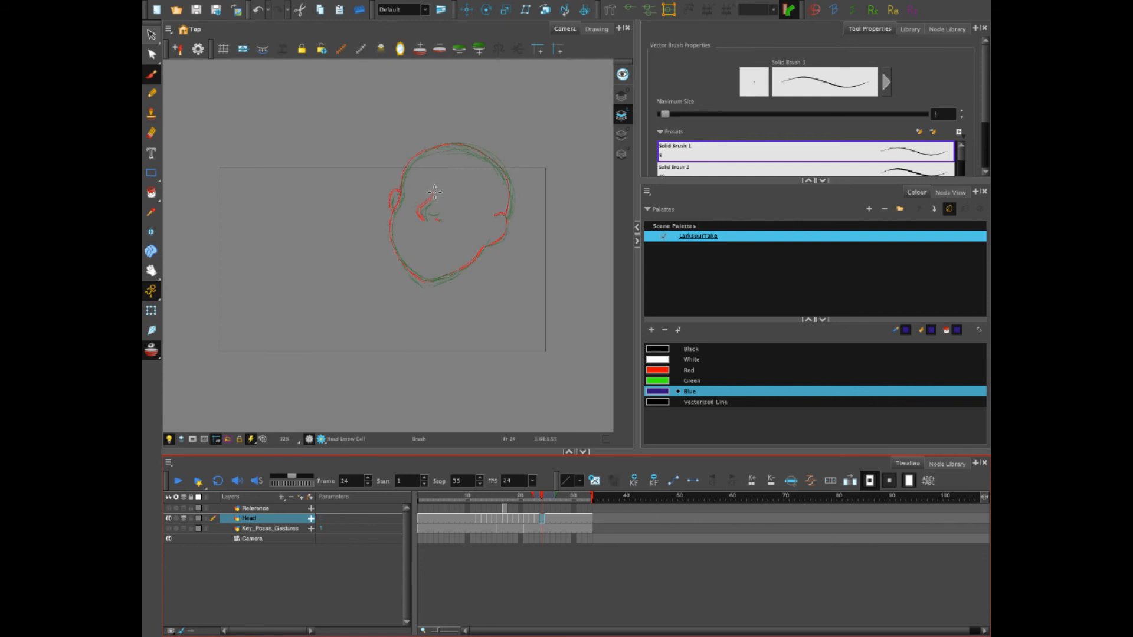
left_click_drag(435, 192, 425, 206)
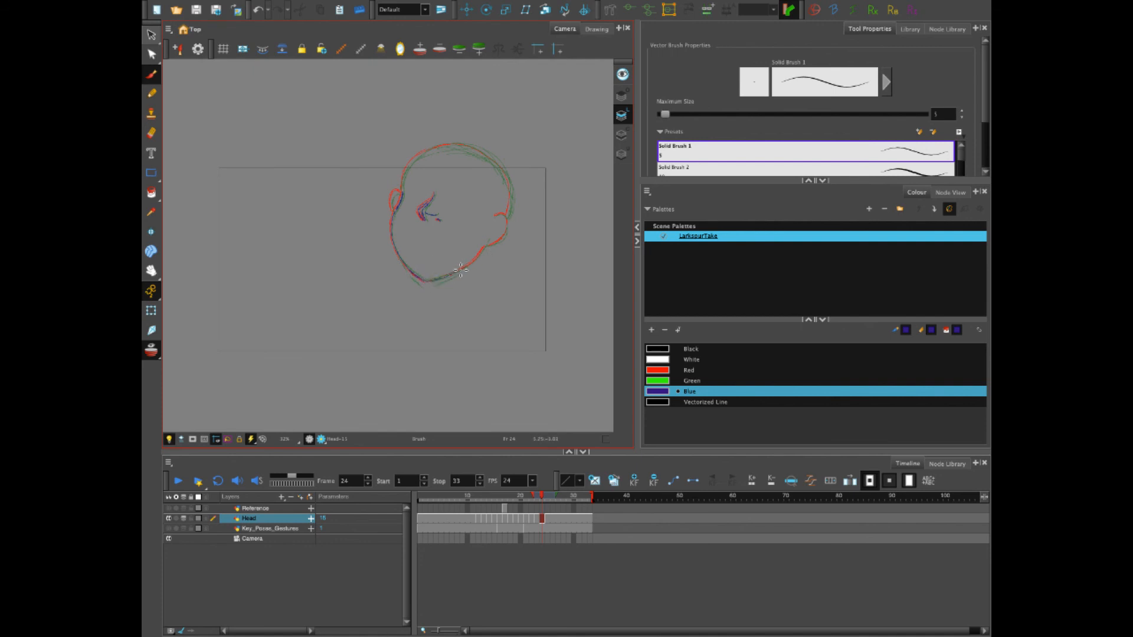
key("comma")
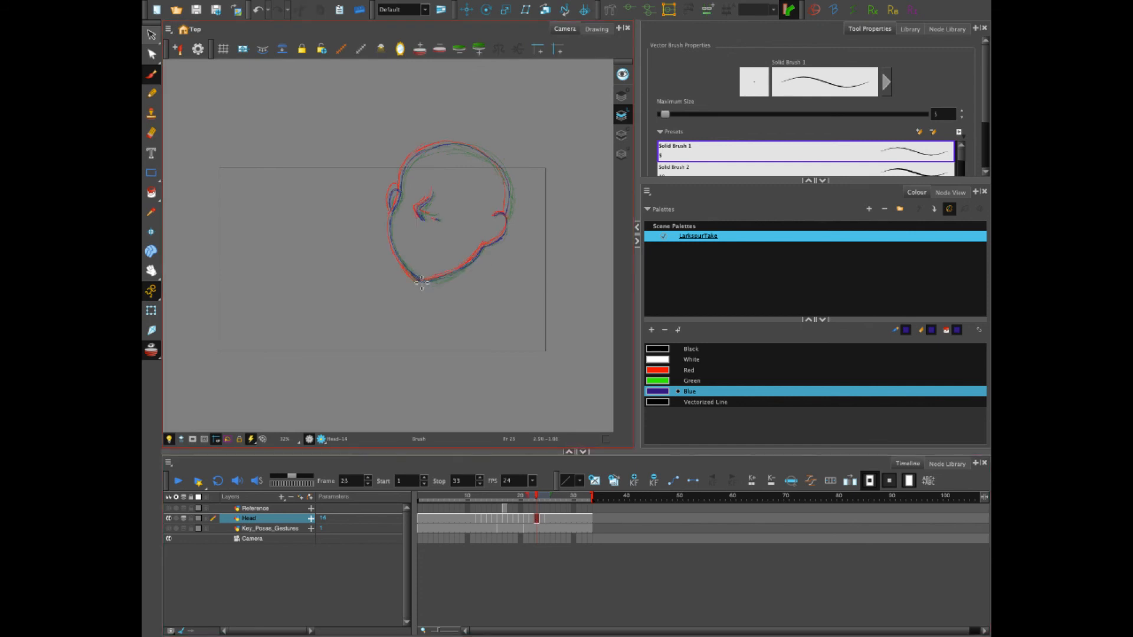
key("period")
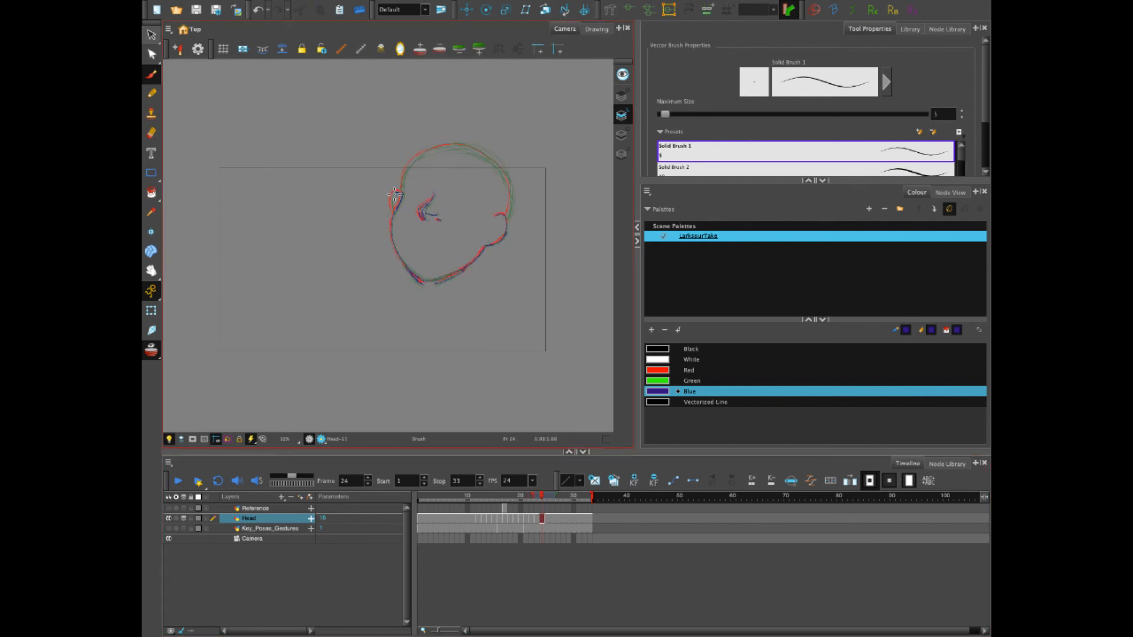
left_click_drag(510, 216, 450, 145)
left_click_drag(400, 186, 434, 146)
Play back the take with the new easing heads and return to frame 18 to check the motion.
left_click_drag(541, 496, 445, 491)
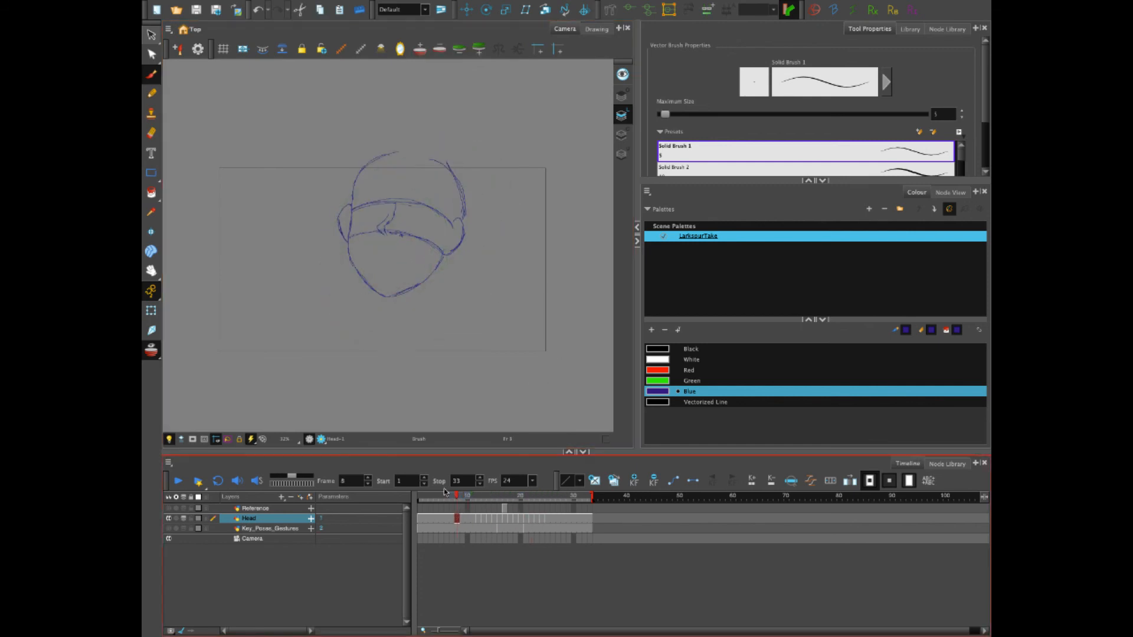
left_click(178, 481)
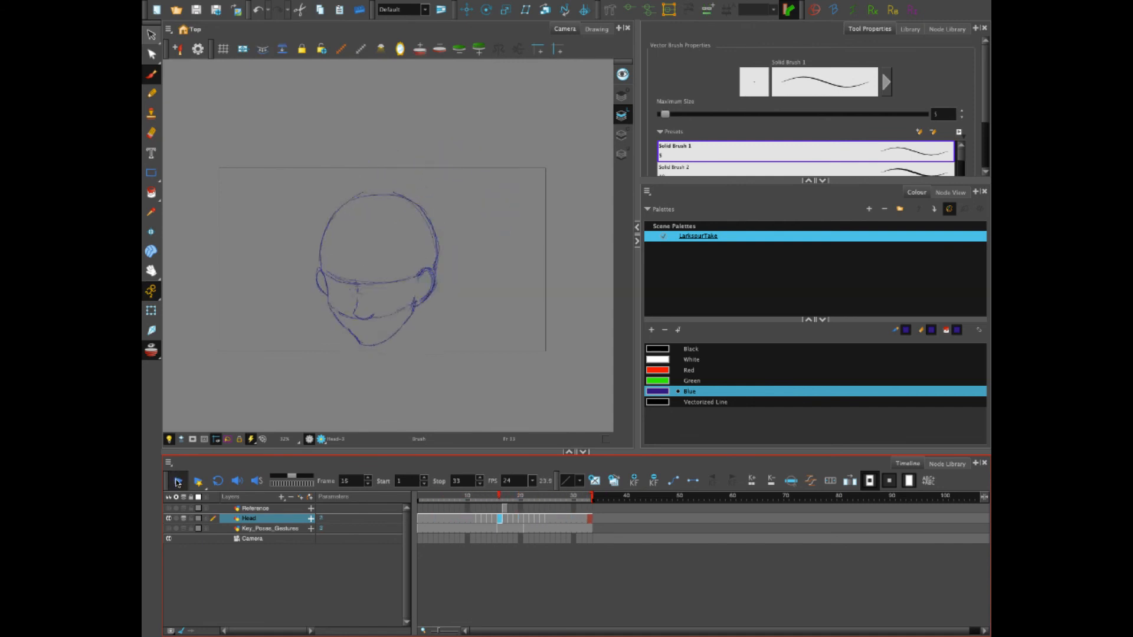
left_click(178, 483)
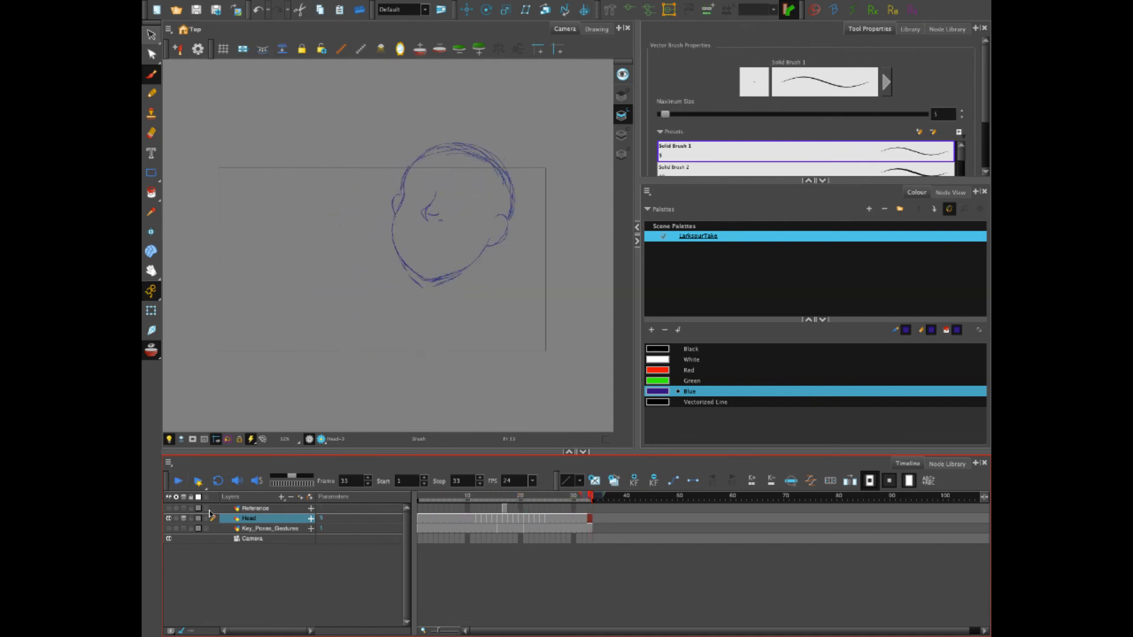
left_click(511, 497)
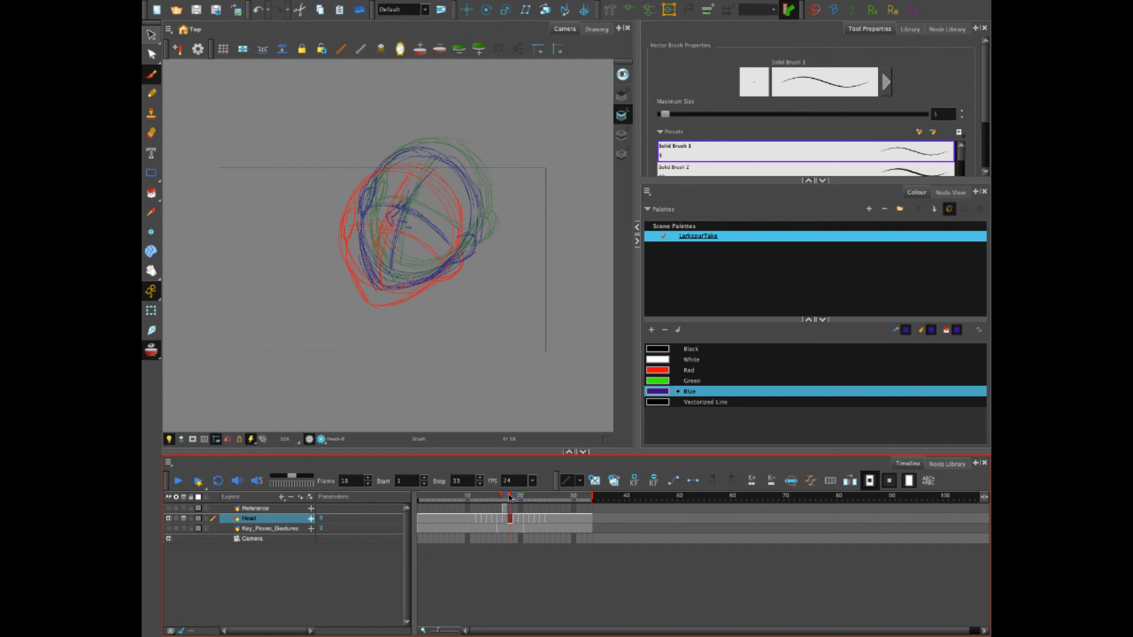
Show the Key_Poses_Gestures layer and turn off onion skin.
left_click(500, 528)
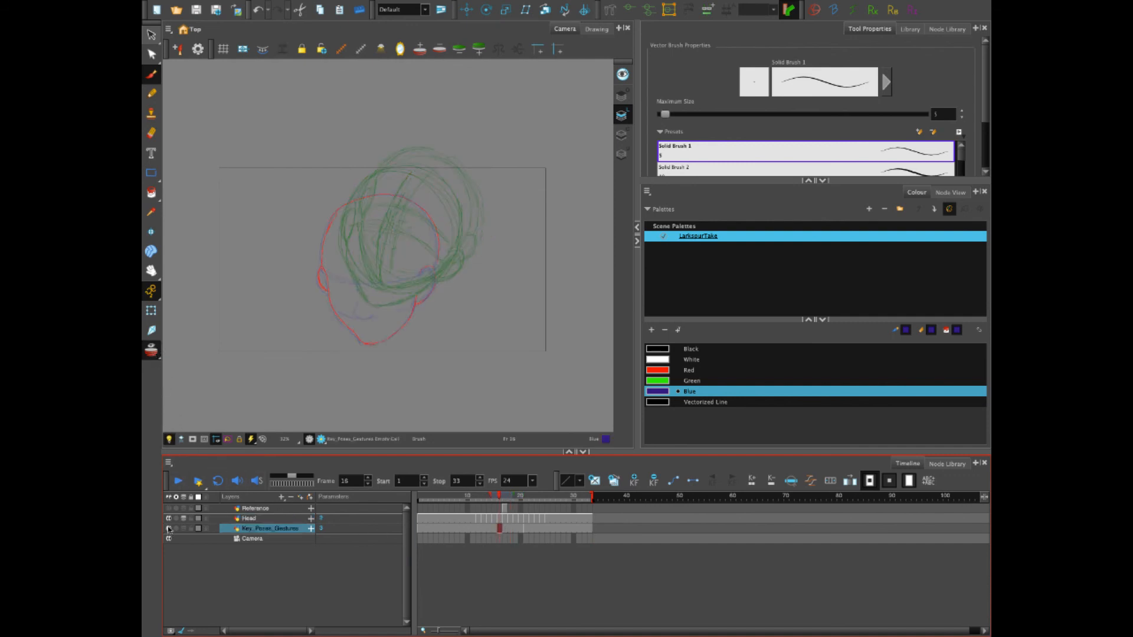
left_click(169, 529)
left_click(151, 350)
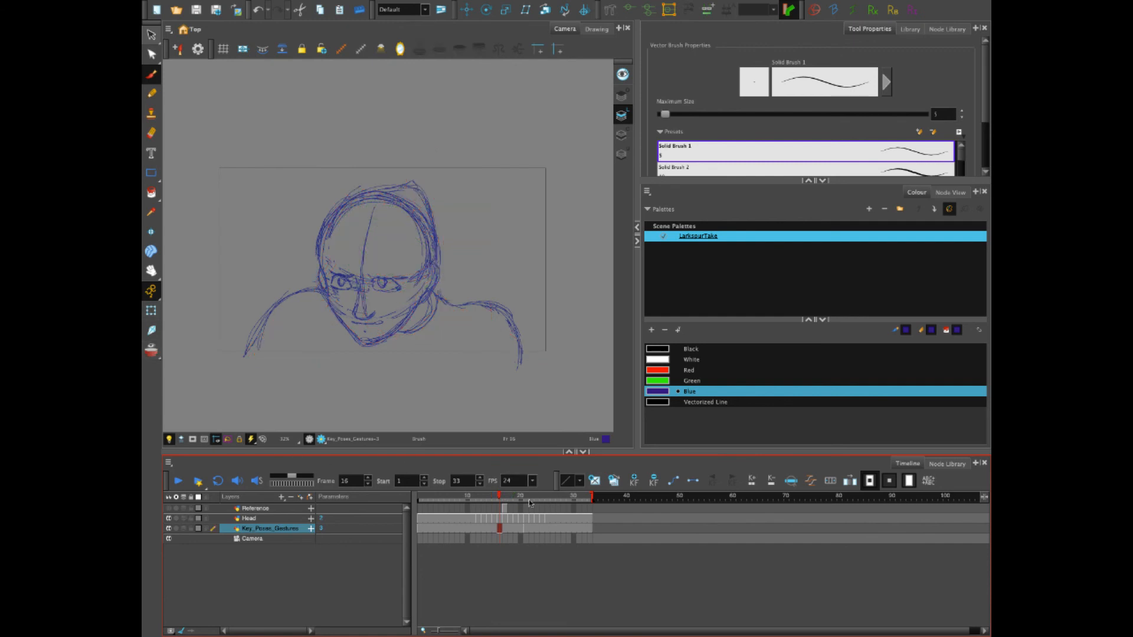
Retime the raised key pose on the Key_Poses_Gestures layer to start at frame 25, matching the Head layer.
left_click(501, 521)
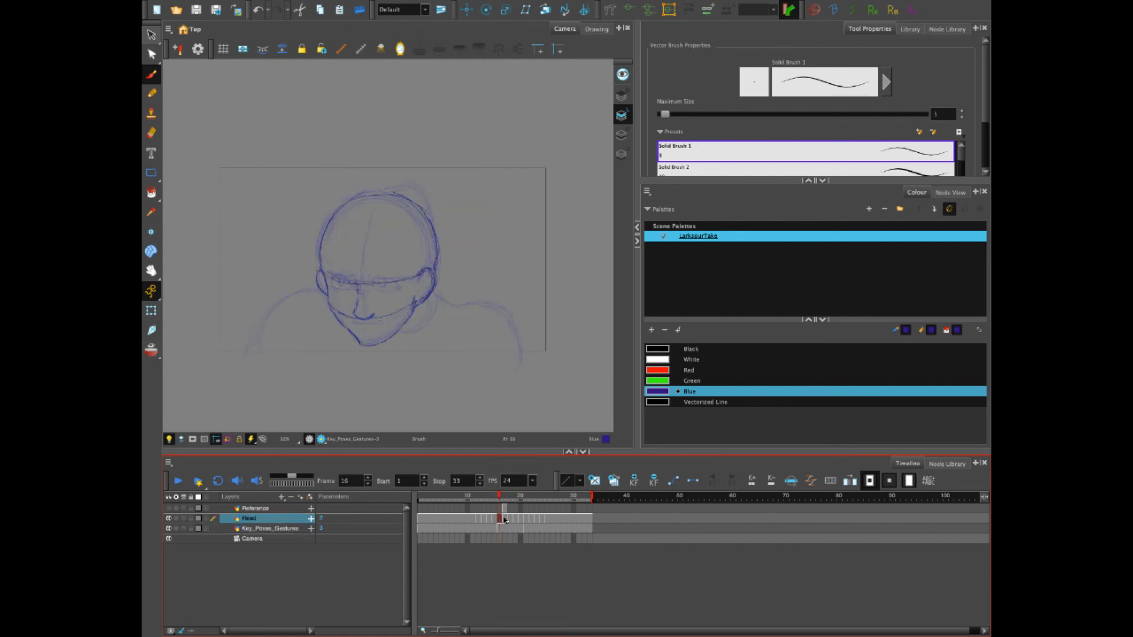
left_click(499, 529)
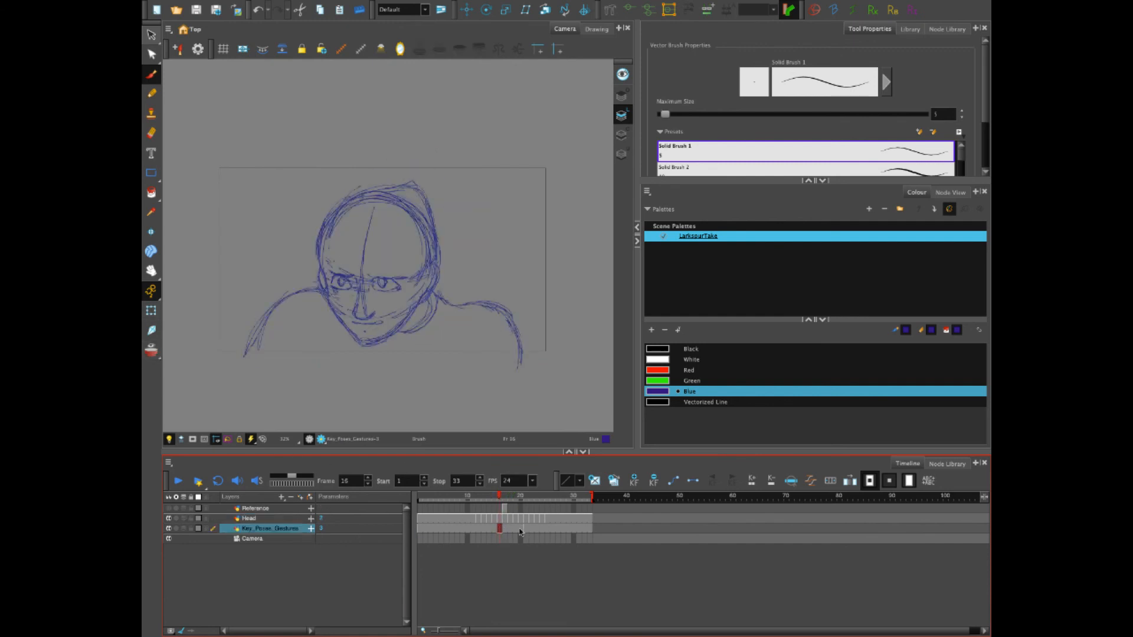
left_click(525, 529)
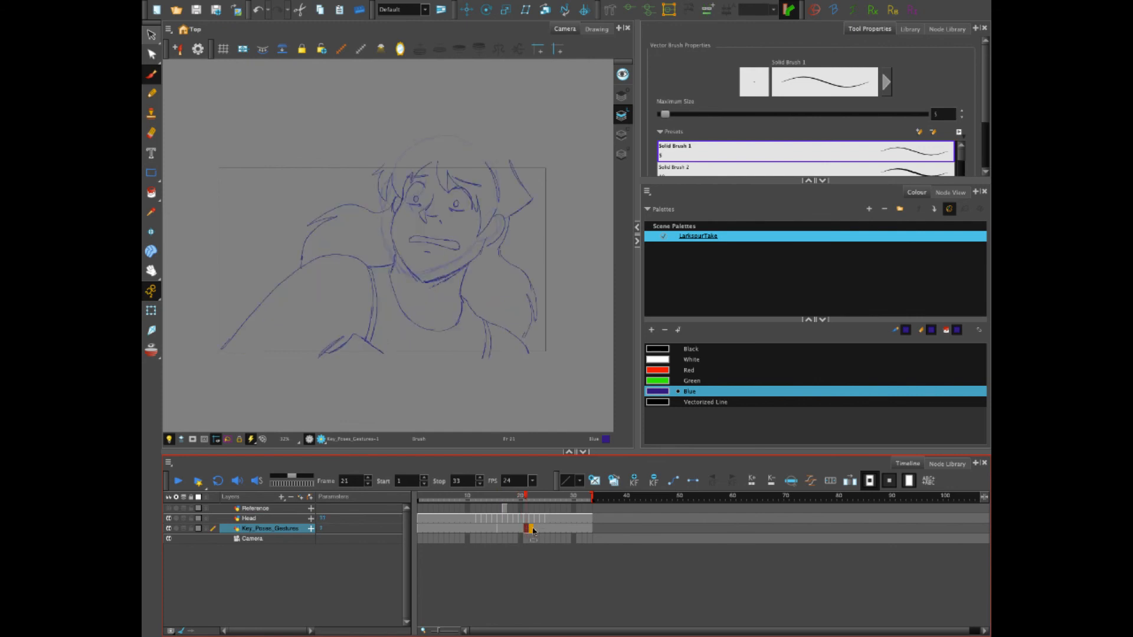
Play back the take with heads and key poses together, then return to the Head layer at frame 1.
left_click_drag(546, 499, 419, 498)
left_click(177, 482)
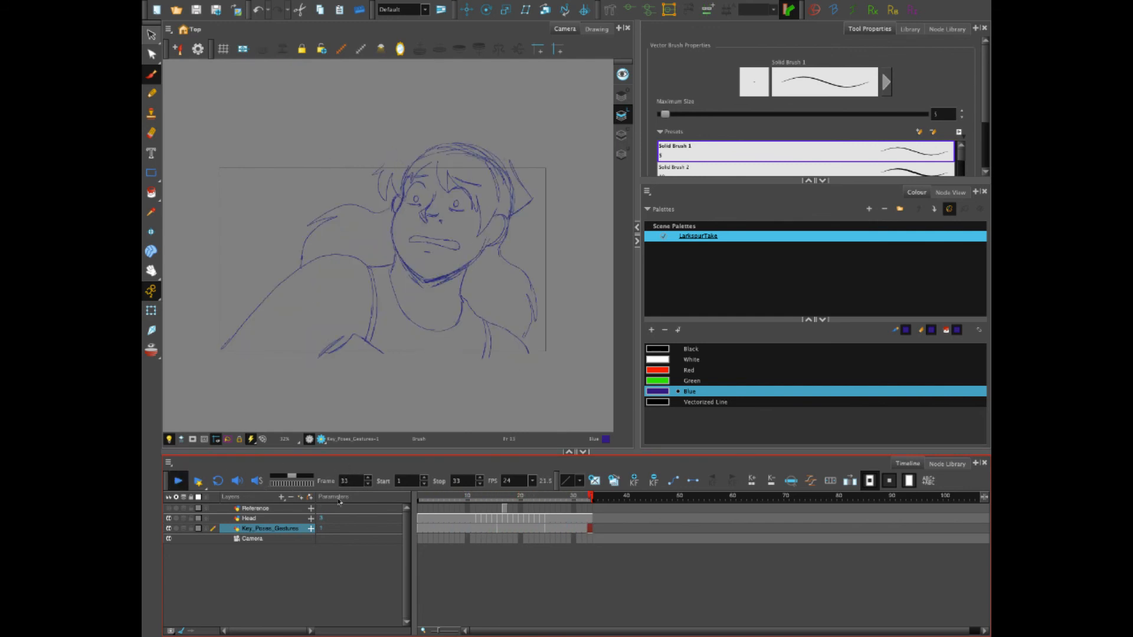
left_click_drag(494, 498, 420, 499)
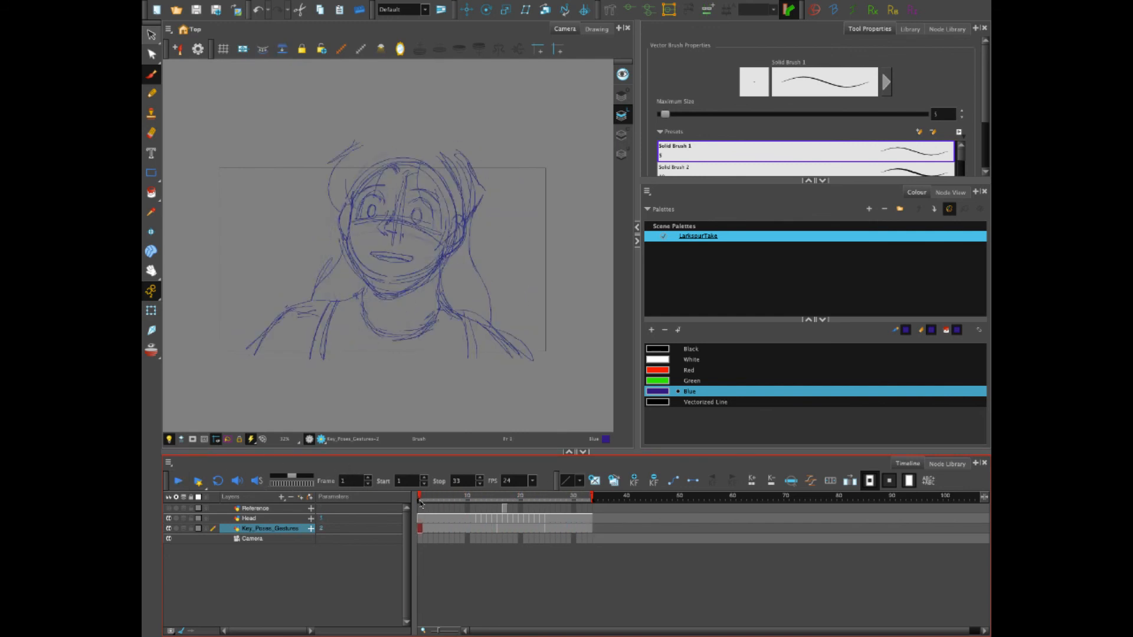
left_click(258, 519)
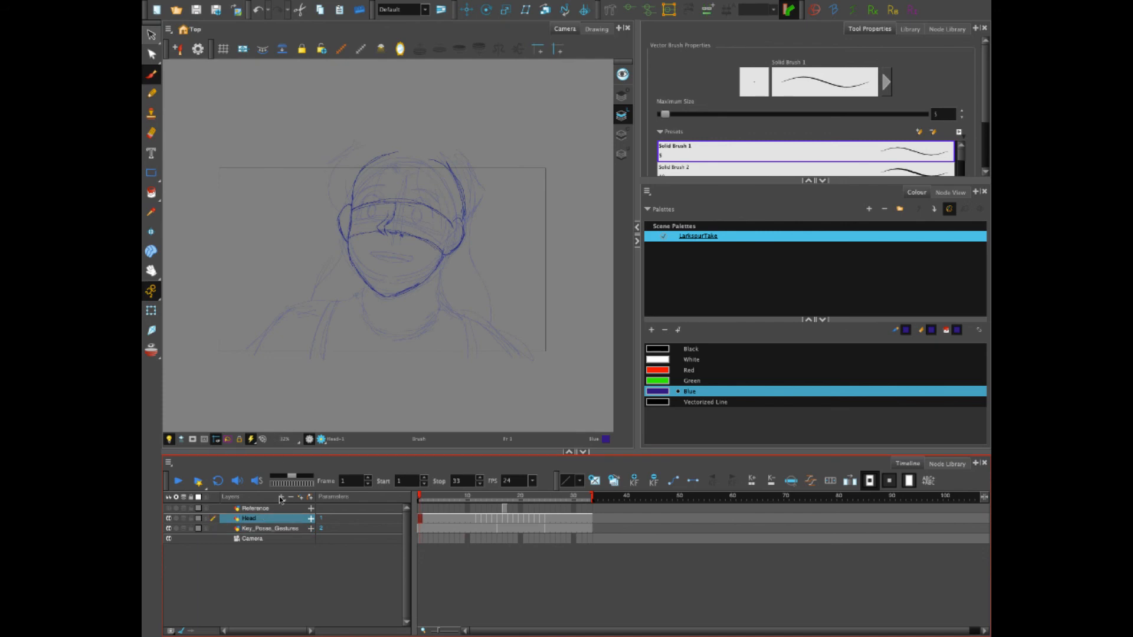